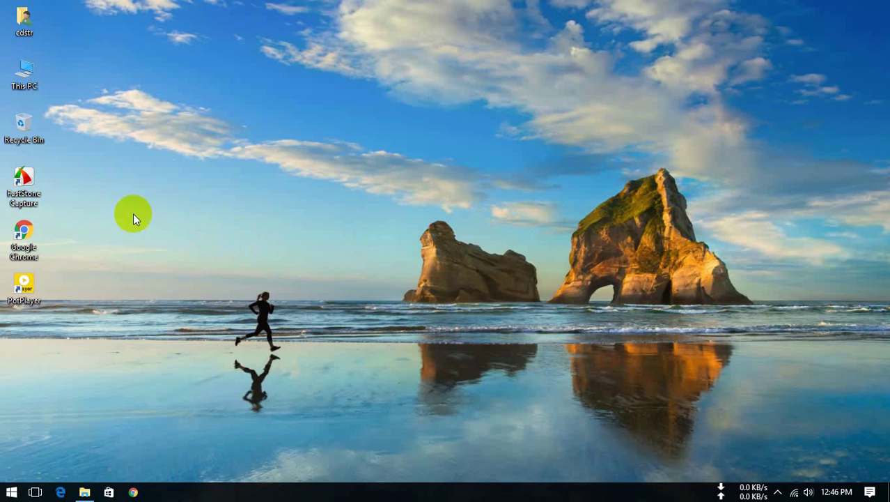
- Open This PC from the desktop, refresh its view, then close the window
{"action": "key", "text": "Return"}
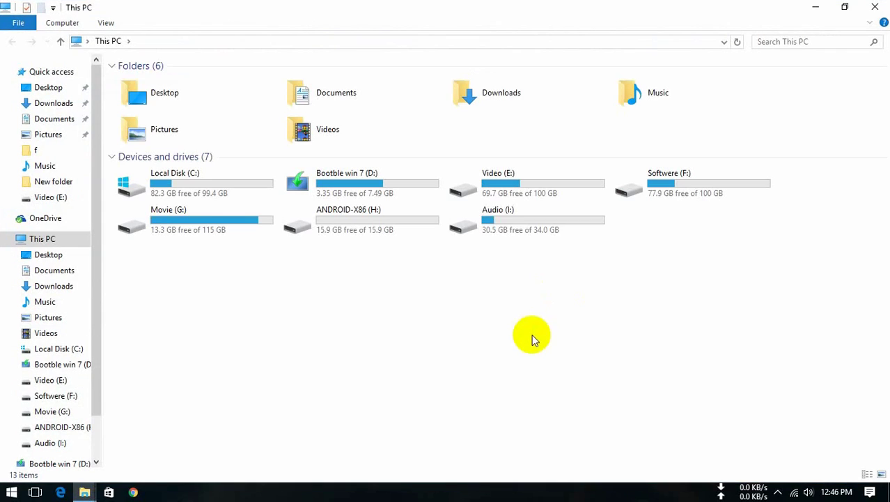
{"action": "right_click", "coordinate": [480, 305]}
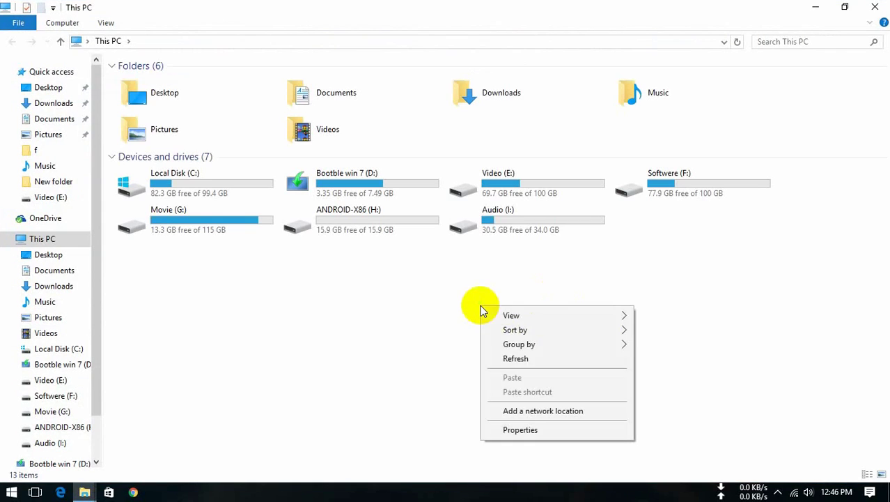
{"action": "left_click", "coordinate": [507, 361]}
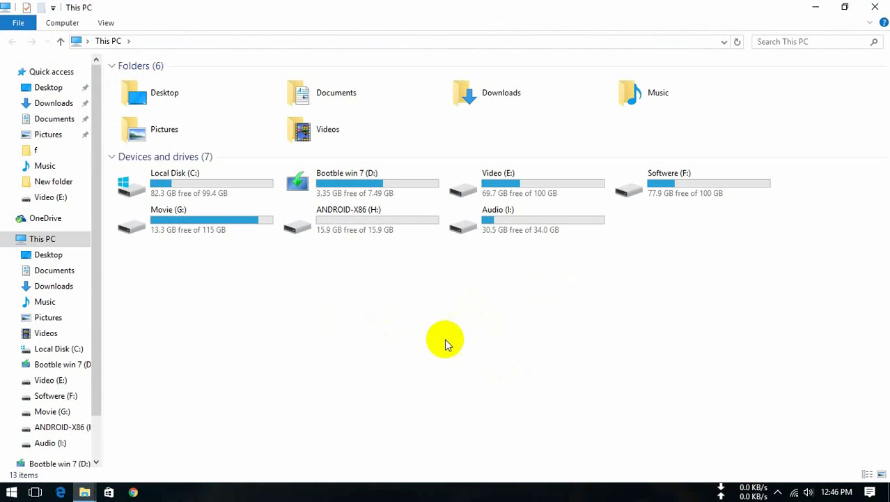
{"action": "left_click", "coordinate": [269, 324]}
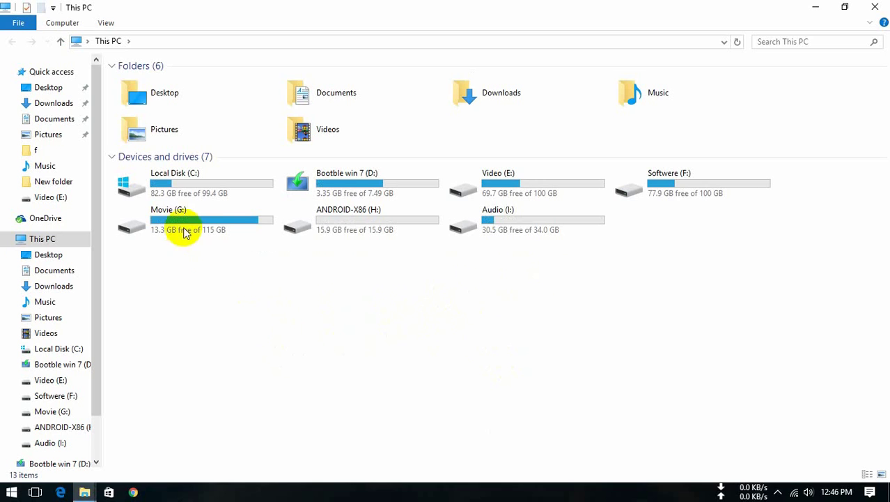
{"action": "left_click", "coordinate": [175, 191]}
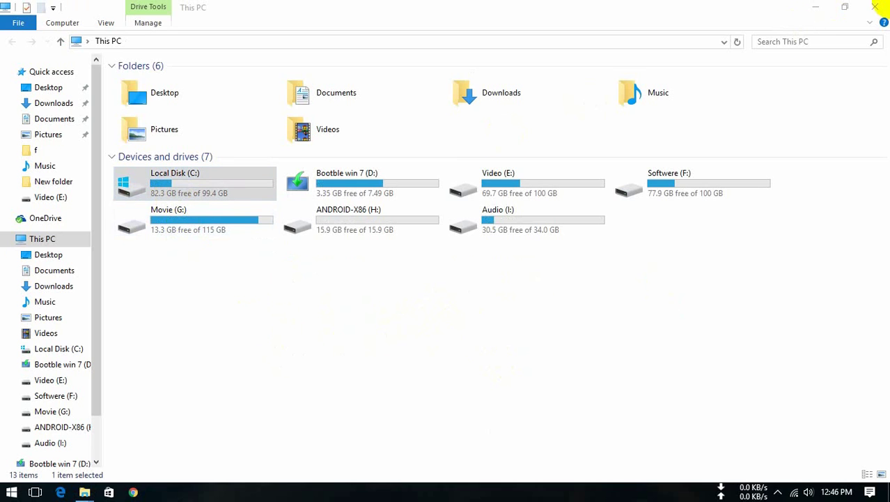
{"action": "left_click", "coordinate": [879, 8]}
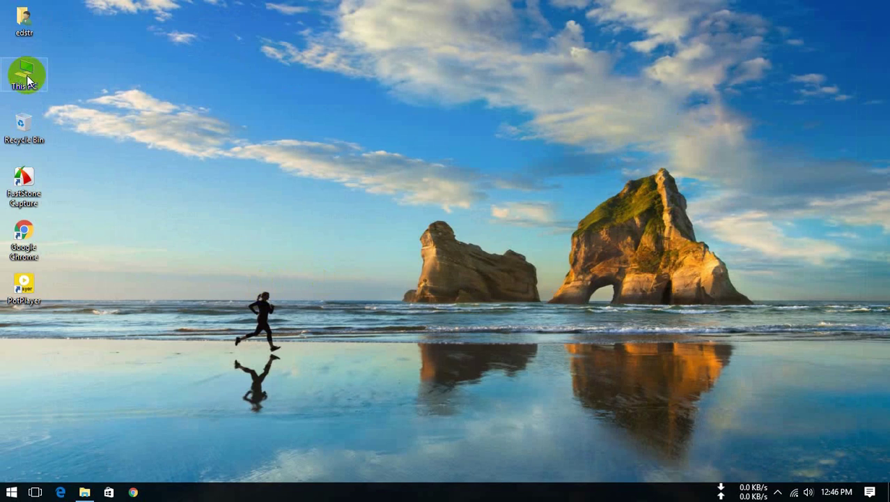
- Reopen This PC and go into Local Disk (C:) > Program Files
{"action": "key", "text": "super+e"}
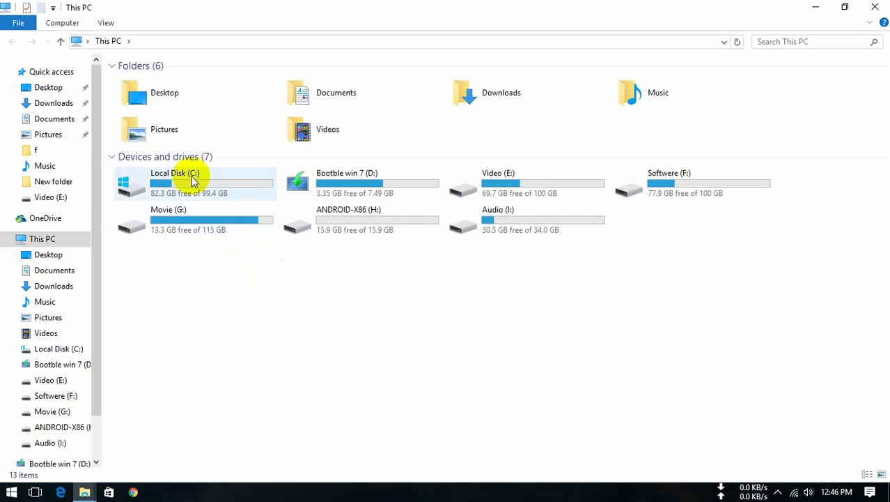
{"action": "double_click", "coordinate": [192, 176]}
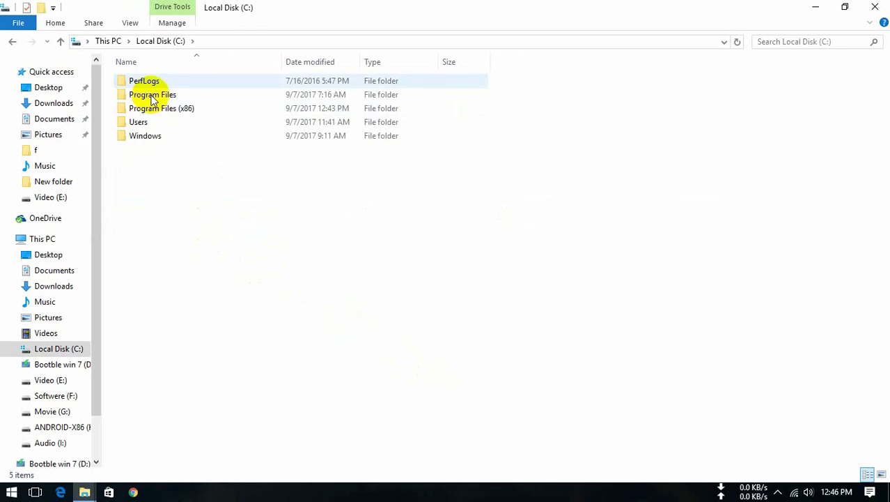
{"action": "left_click", "coordinate": [159, 96]}
{"action": "double_click", "coordinate": [159, 96]}
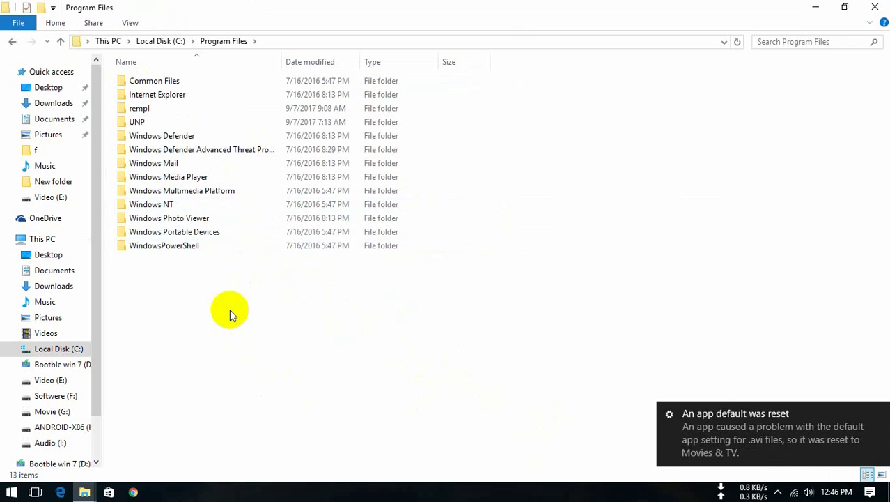
- In Folder Options, show hidden files and stop hiding protected operating system files, then apply
{"action": "left_click", "coordinate": [130, 23]}
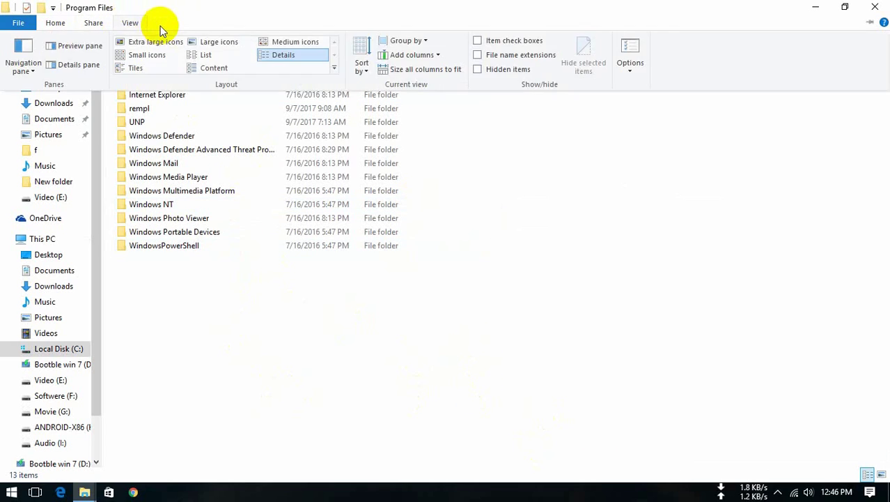
{"action": "left_click", "coordinate": [632, 54]}
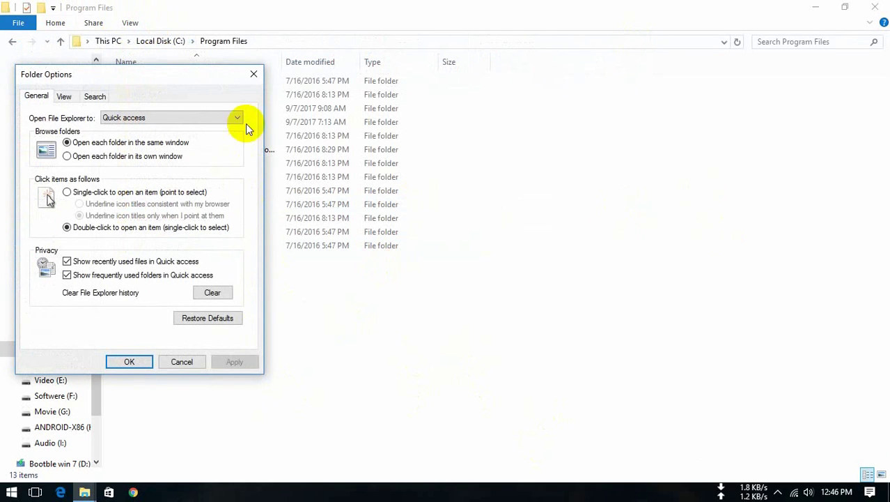
{"action": "left_click_drag", "start_coordinate": [190, 76], "coordinate": [366, 84]}
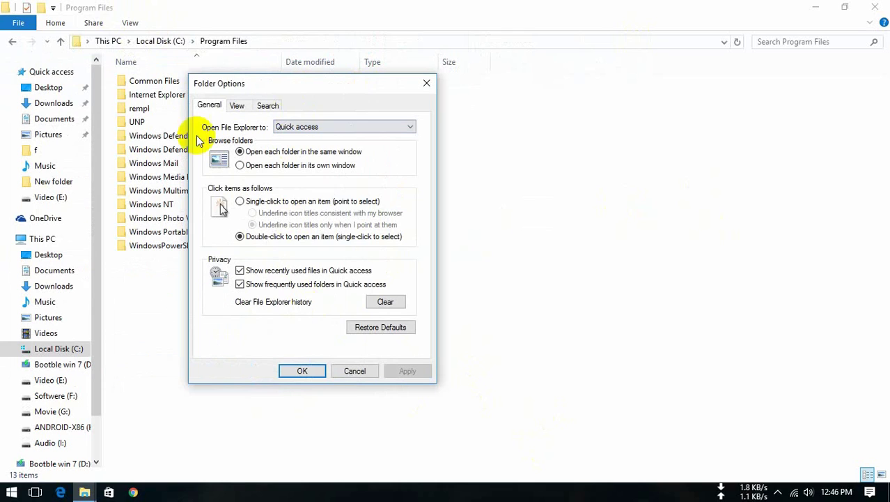
{"action": "left_click", "coordinate": [238, 104]}
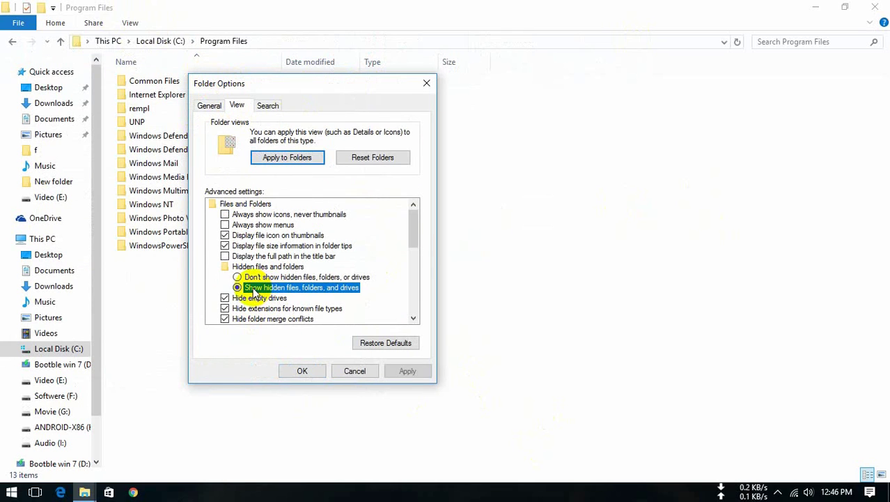
{"action": "left_click_drag", "start_coordinate": [411, 227], "coordinate": [413, 239]}
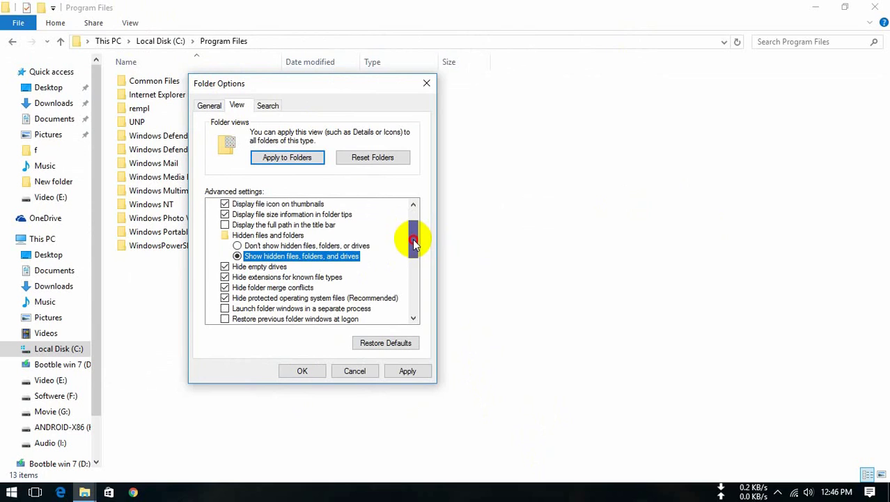
{"action": "left_click", "coordinate": [248, 298]}
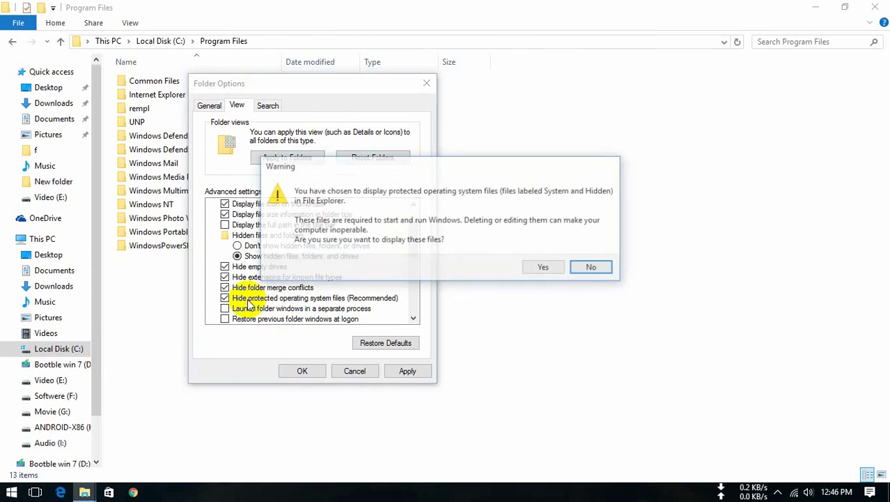
{"action": "left_click", "coordinate": [543, 269]}
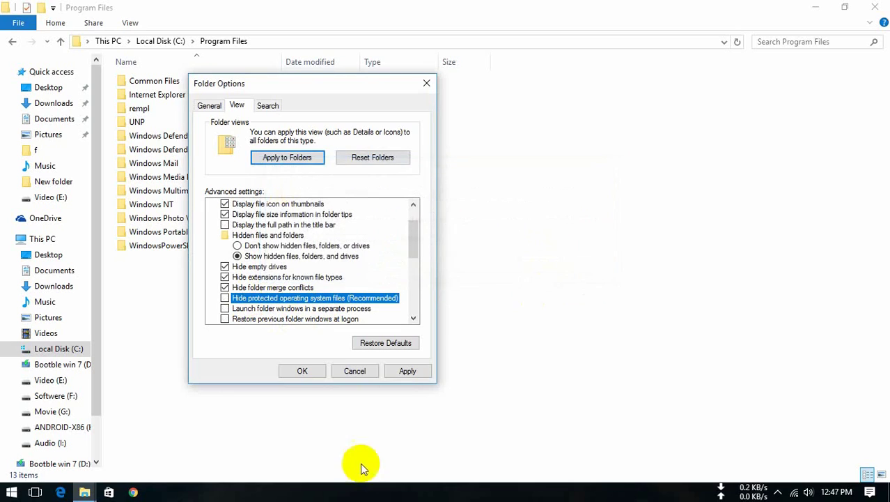
{"action": "left_click", "coordinate": [406, 373]}
- Close Folder Options, refresh Program Files, and try opening WindowsApps, choosing Continue at the permission prompt
{"action": "left_click", "coordinate": [303, 371]}
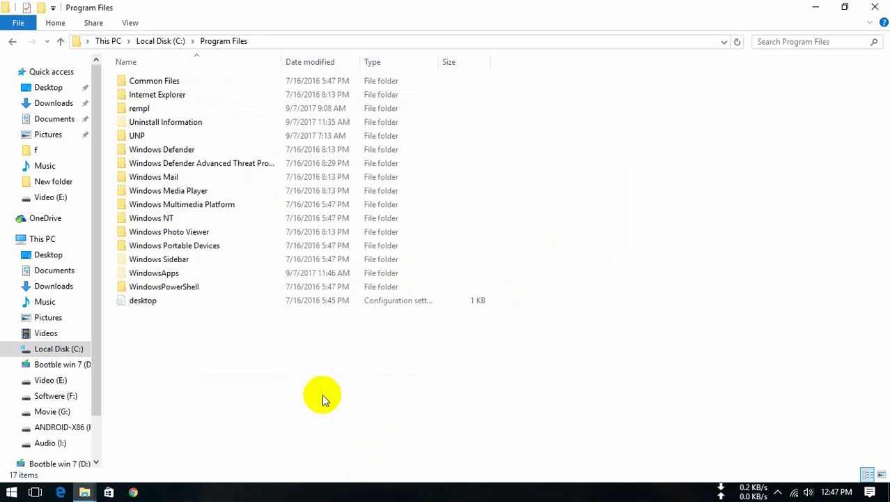
{"action": "right_click", "coordinate": [270, 365]}
{"action": "left_click", "coordinate": [304, 245]}
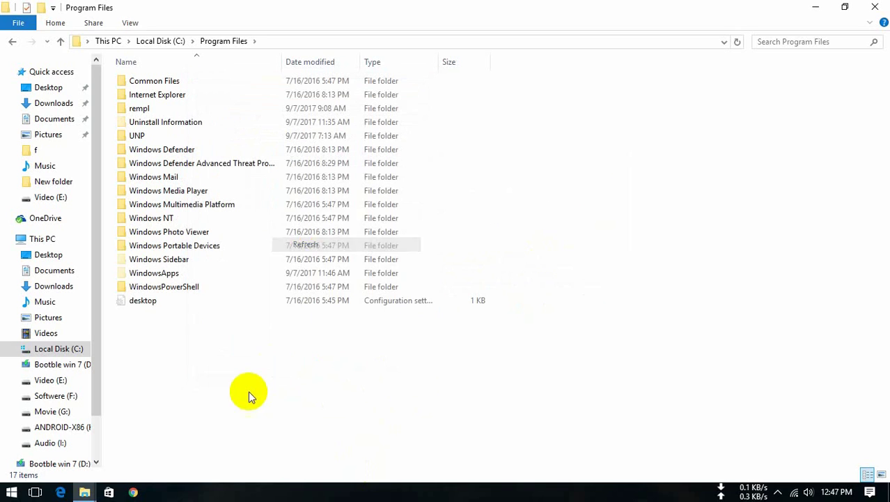
{"action": "left_click", "coordinate": [156, 273]}
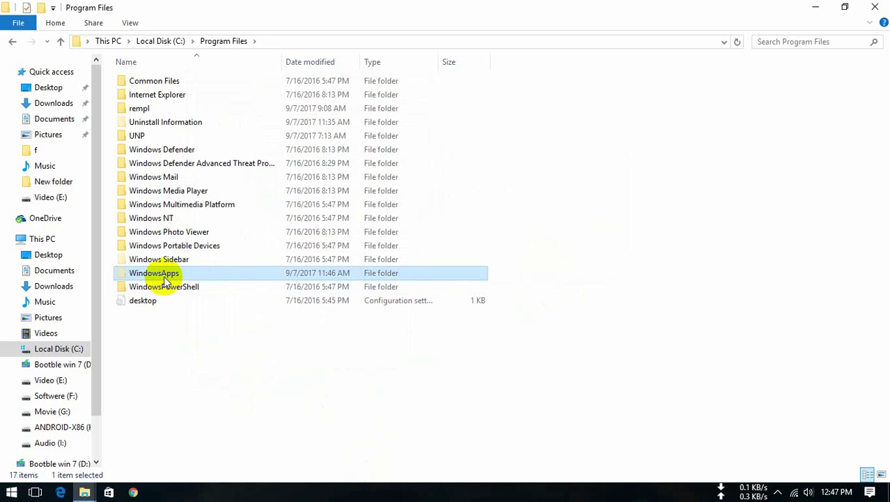
{"action": "double_click", "coordinate": [164, 276]}
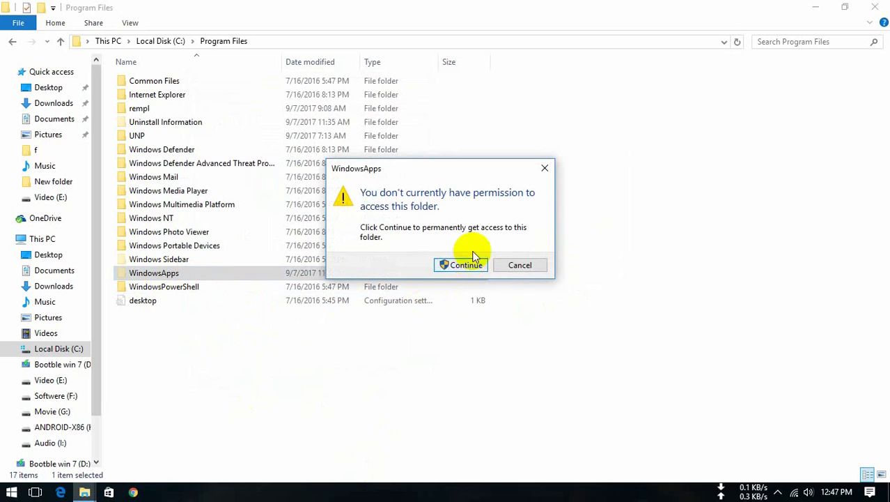
{"action": "left_click", "coordinate": [480, 267]}
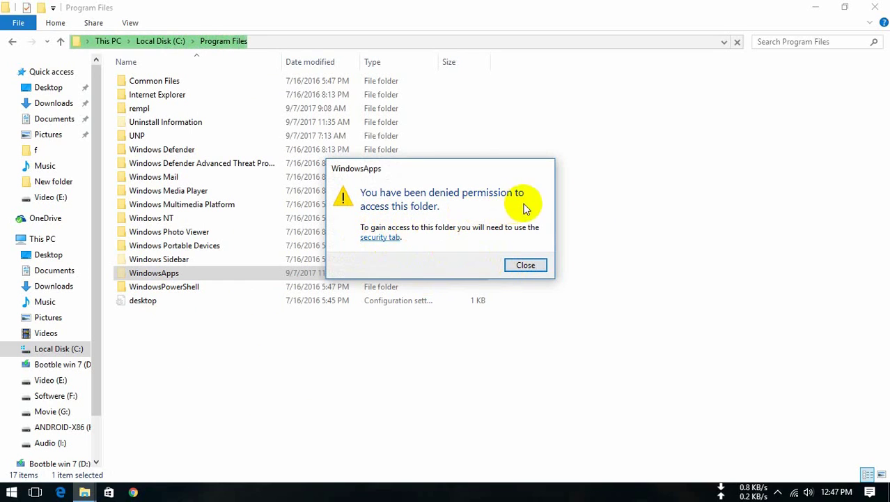
- Open the WindowsApps security tab and its Advanced security settings
{"action": "left_click", "coordinate": [385, 238]}
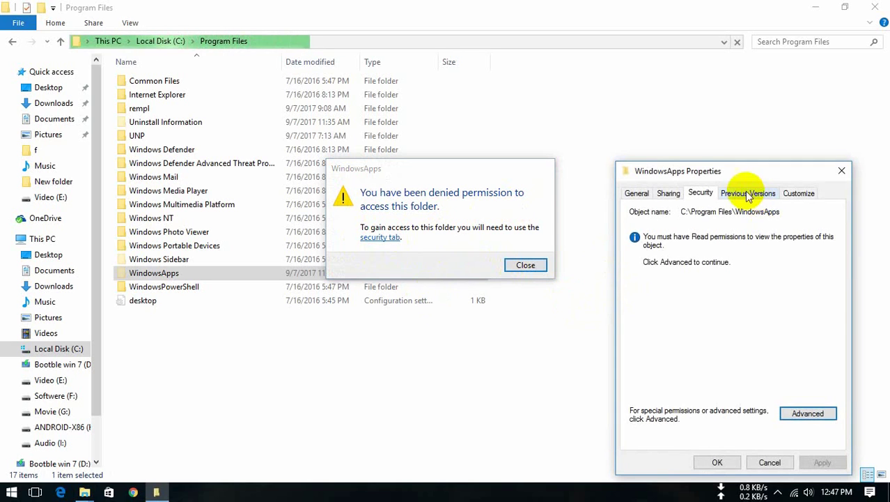
{"action": "left_click_drag", "start_coordinate": [736, 170], "coordinate": [423, 91]}
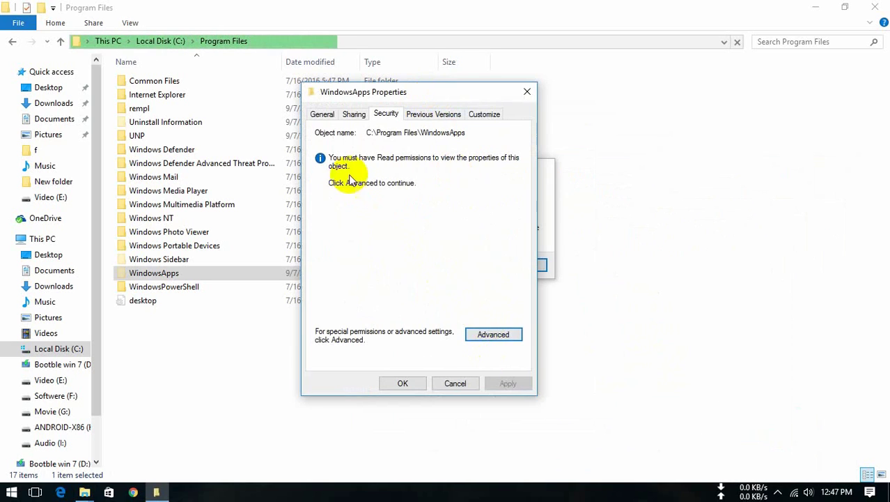
{"action": "left_click", "coordinate": [496, 336]}
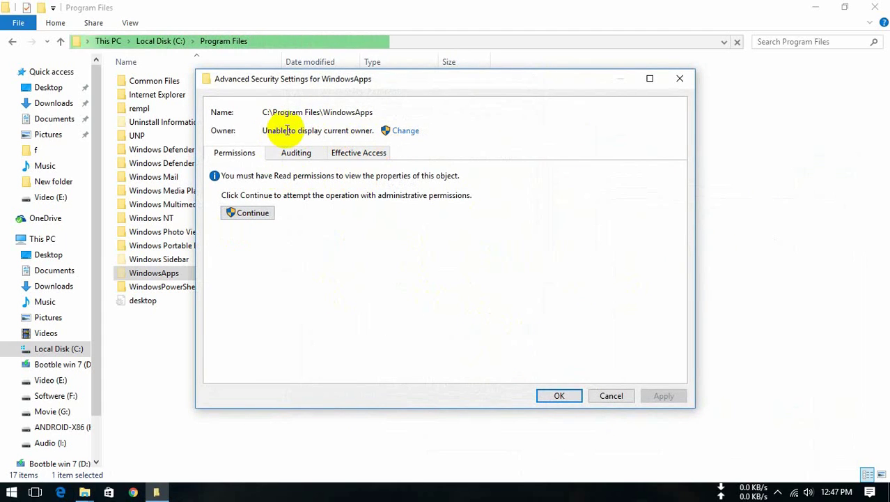
- Start changing the WindowsApps owner and list all users and groups on this computer
{"action": "left_click", "coordinate": [406, 132]}
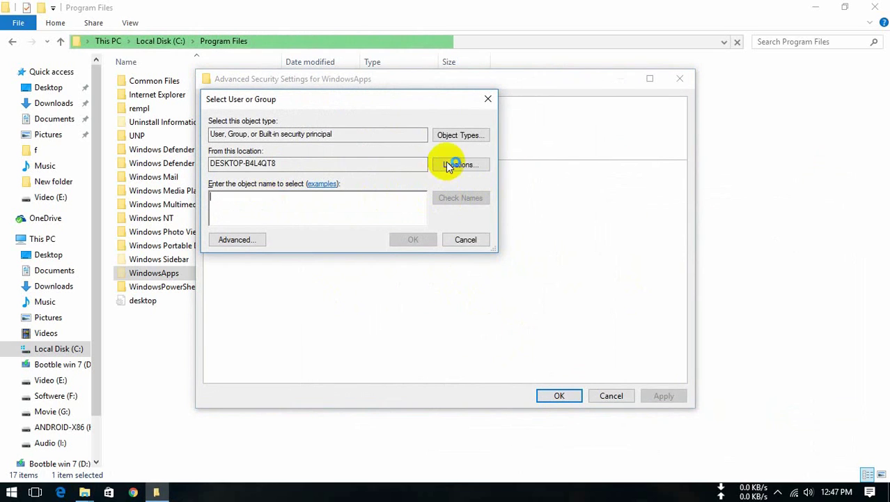
{"action": "left_click", "coordinate": [451, 164]}
{"action": "left_click", "coordinate": [443, 280]}
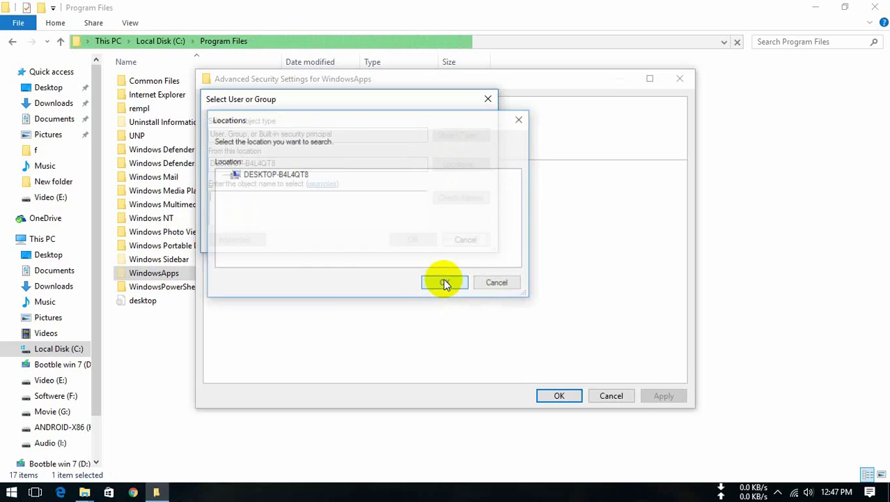
{"action": "left_click", "coordinate": [236, 242]}
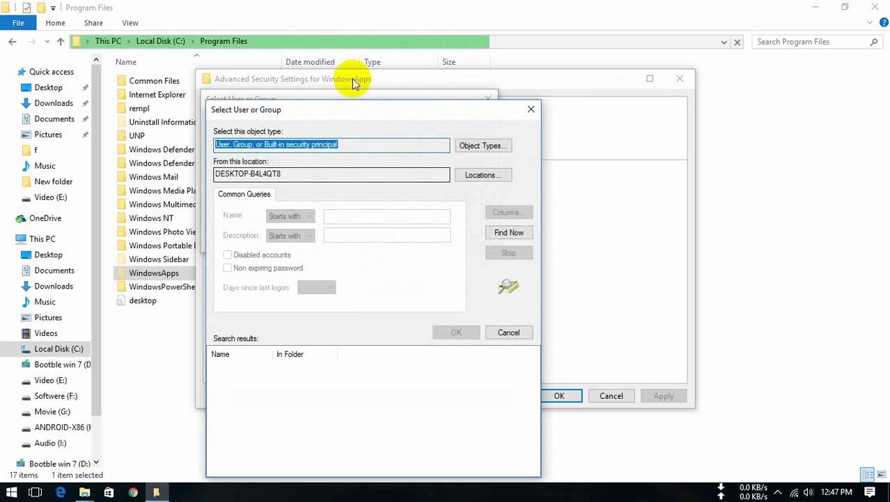
{"action": "left_click_drag", "start_coordinate": [360, 102], "coordinate": [303, 25]}
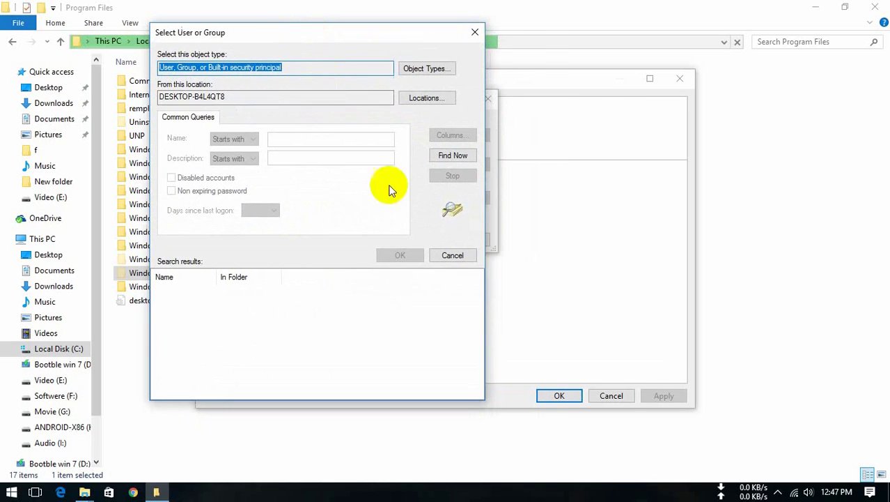
{"action": "left_click", "coordinate": [455, 155]}
- Browse the search results, widening the Name column to read full entries
{"action": "left_click", "coordinate": [184, 344]}
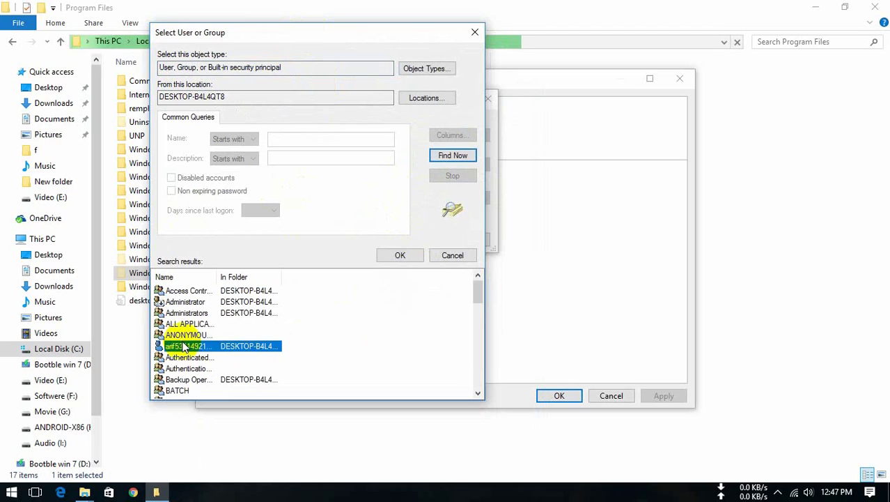
{"action": "scroll", "coordinate": [230, 363], "scroll_direction": "down", "scroll_amount": 1}
{"action": "left_click", "coordinate": [244, 355]}
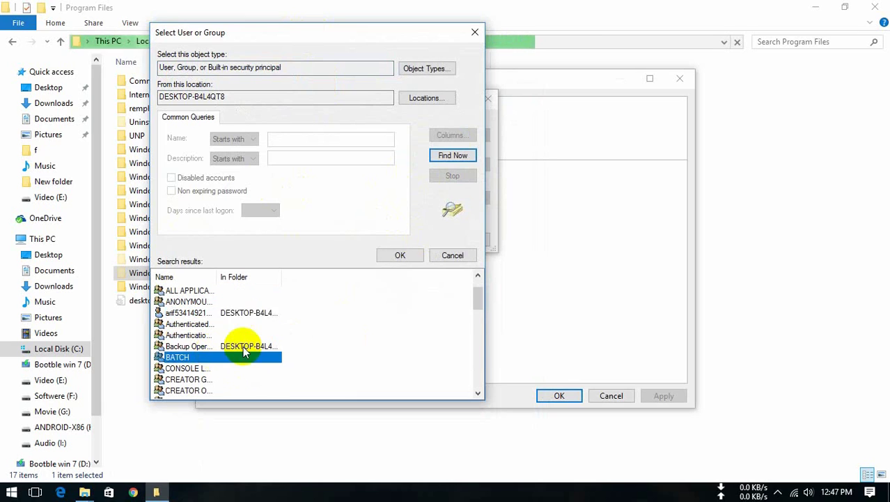
{"action": "scroll", "coordinate": [249, 352], "scroll_direction": "down", "scroll_amount": 2}
{"action": "scroll", "coordinate": [249, 352], "scroll_direction": "down", "scroll_amount": 2}
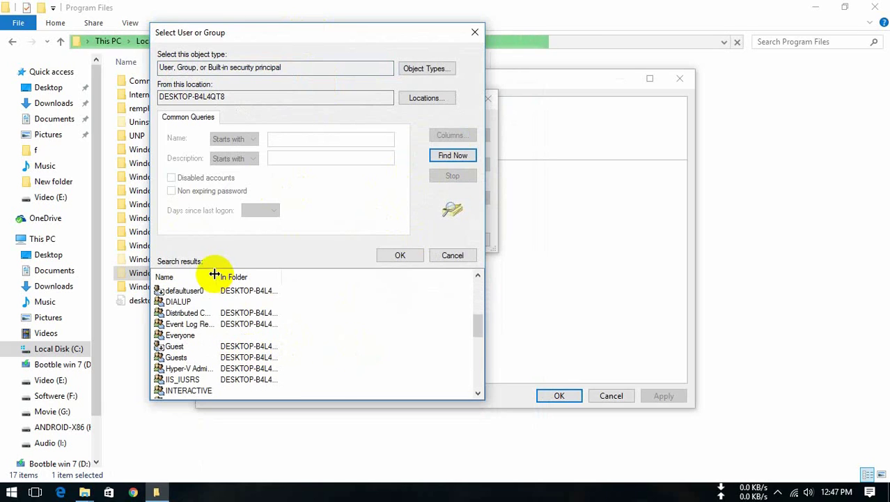
{"action": "left_click_drag", "start_coordinate": [241, 276], "coordinate": [282, 277]}
{"action": "left_click_drag", "start_coordinate": [478, 320], "coordinate": [452, 386]}
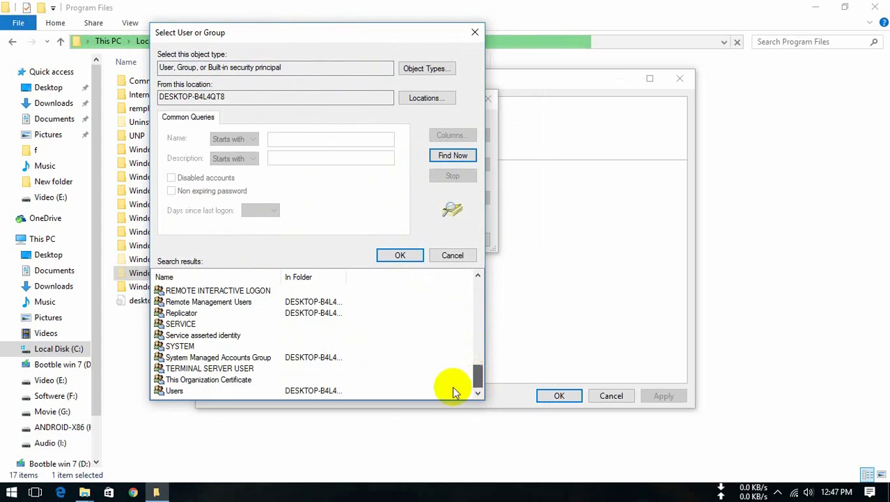
{"action": "left_click", "coordinate": [282, 391]}
- Pick the user's own account from the results and confirm it as the new owner
{"action": "scroll", "coordinate": [224, 357], "scroll_direction": "up", "scroll_amount": 1}
{"action": "scroll", "coordinate": [225, 357], "scroll_direction": "up", "scroll_amount": 3}
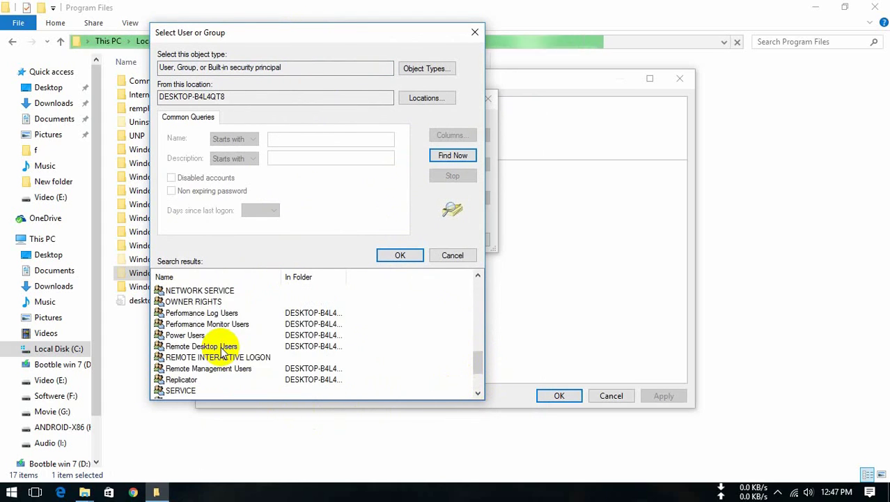
{"action": "scroll", "coordinate": [234, 345], "scroll_direction": "up", "scroll_amount": 1}
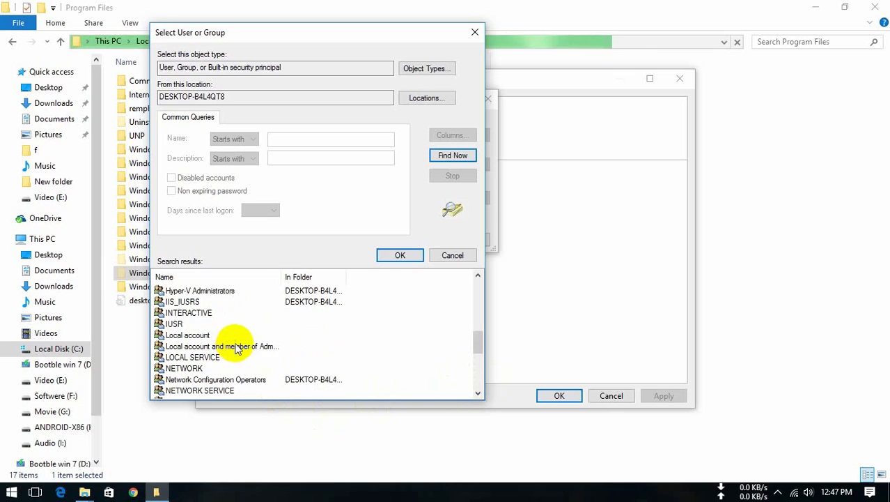
{"action": "scroll", "coordinate": [250, 342], "scroll_direction": "up", "scroll_amount": 4}
{"action": "scroll", "coordinate": [252, 343], "scroll_direction": "up", "scroll_amount": 1}
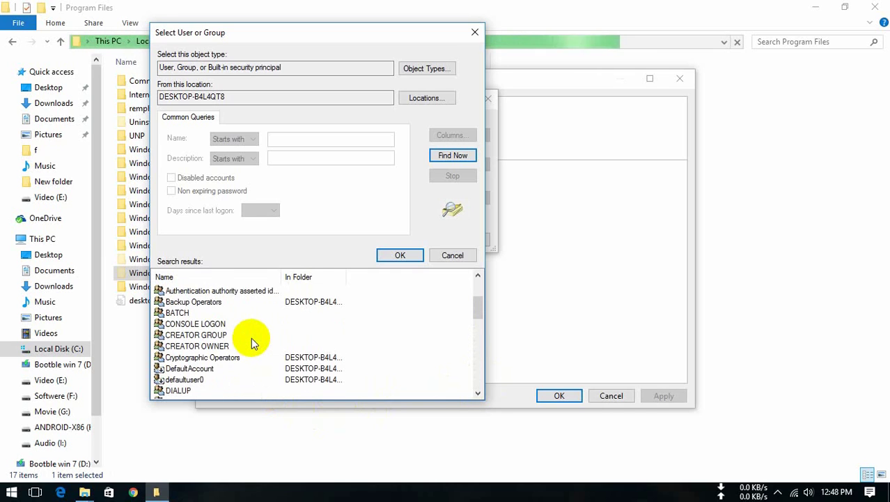
{"action": "left_click", "coordinate": [230, 357]}
{"action": "scroll", "coordinate": [234, 352], "scroll_direction": "up", "scroll_amount": 2}
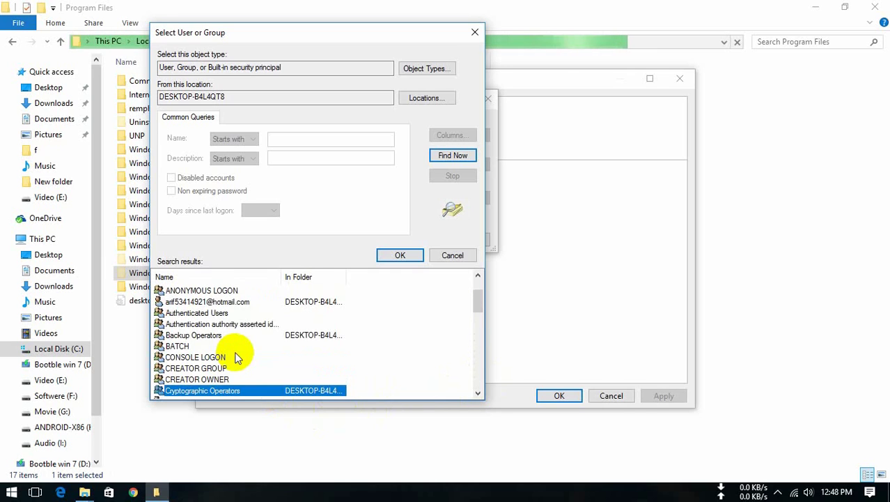
{"action": "left_click", "coordinate": [209, 336]}
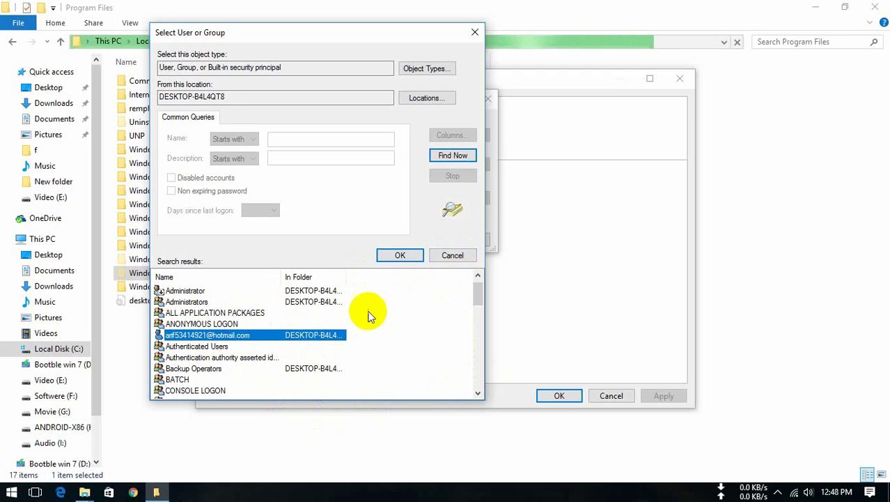
{"action": "left_click", "coordinate": [399, 256]}
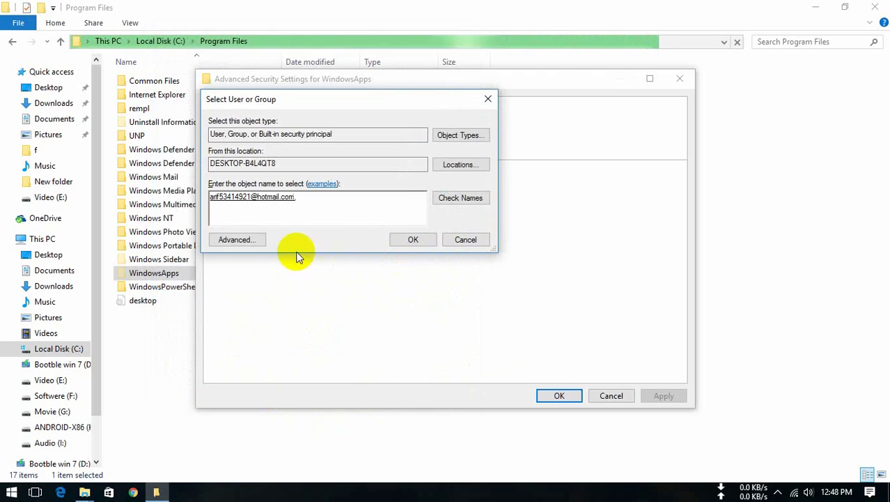
- Apply the user's account as owner of WindowsApps and all its subcontainers, then close Advanced Security Settings
{"action": "left_click", "coordinate": [413, 240]}
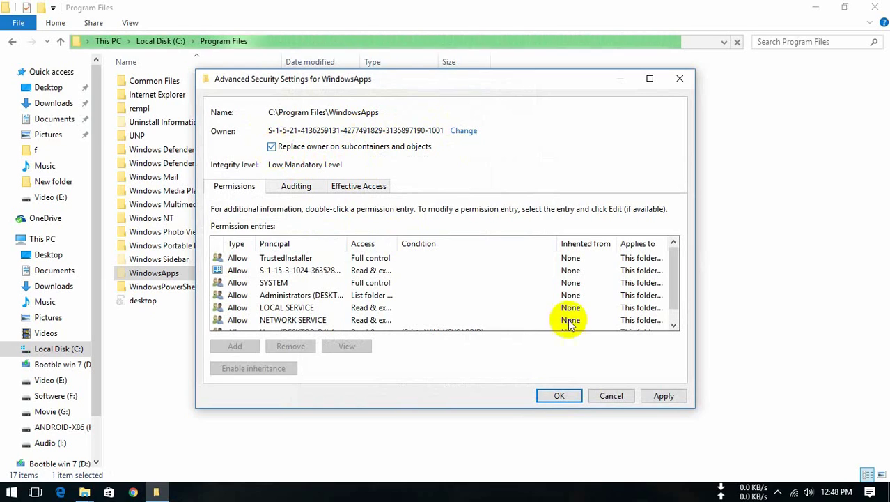
{"action": "left_click", "coordinate": [664, 396]}
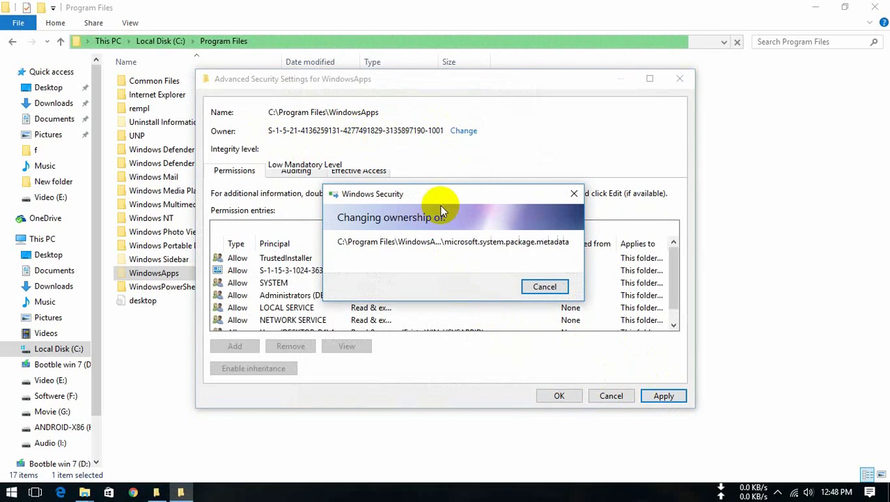
{"action": "left_click_drag", "start_coordinate": [443, 193], "coordinate": [420, 178]}
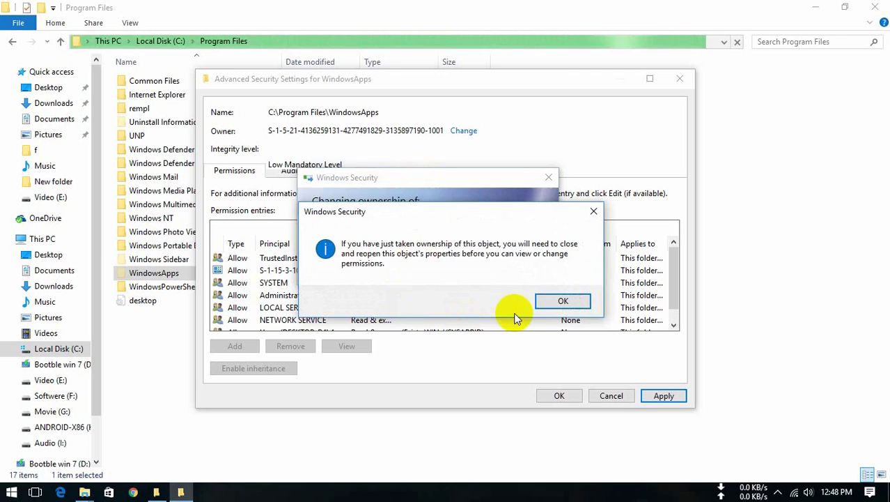
{"action": "left_click", "coordinate": [562, 300]}
{"action": "left_click", "coordinate": [560, 395]}
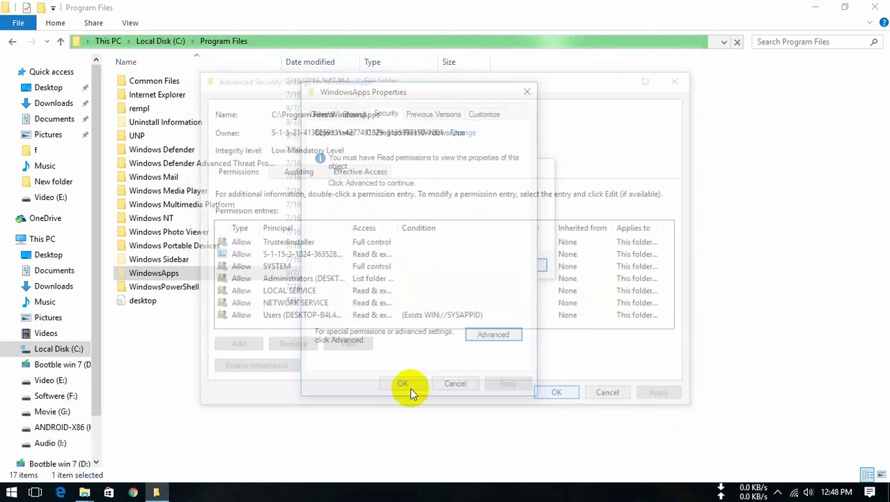
- Close the properties and denied notice, refresh, and open WindowsApps with permanent access granted
{"action": "left_click", "coordinate": [404, 385]}
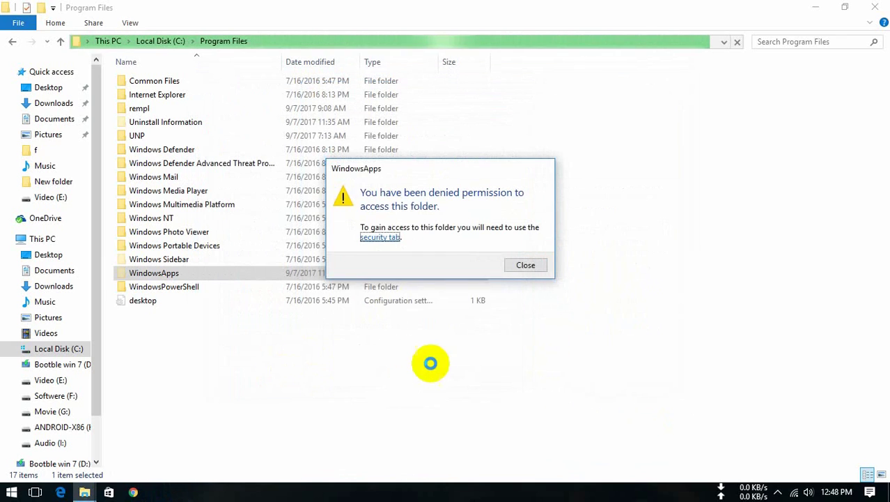
{"action": "left_click", "coordinate": [527, 265]}
{"action": "right_click", "coordinate": [242, 211]}
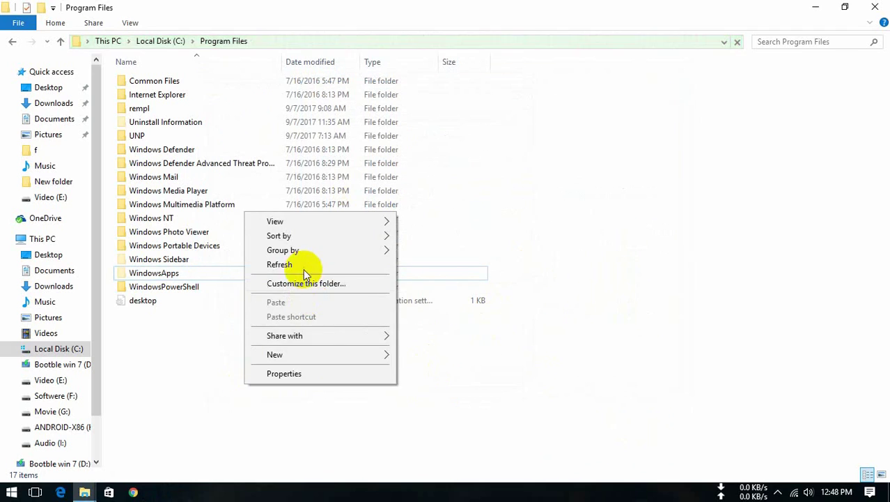
{"action": "left_click", "coordinate": [307, 263]}
{"action": "left_click", "coordinate": [154, 276]}
{"action": "double_click", "coordinate": [154, 276]}
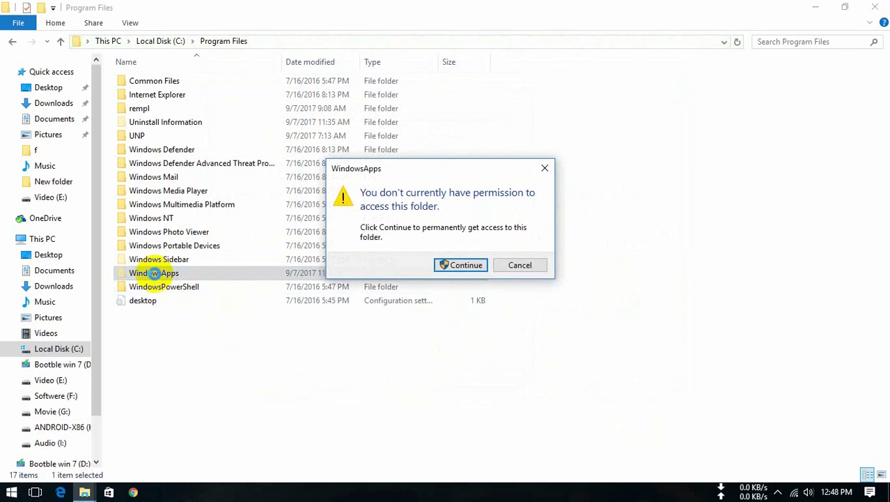
{"action": "left_click", "coordinate": [462, 264]}
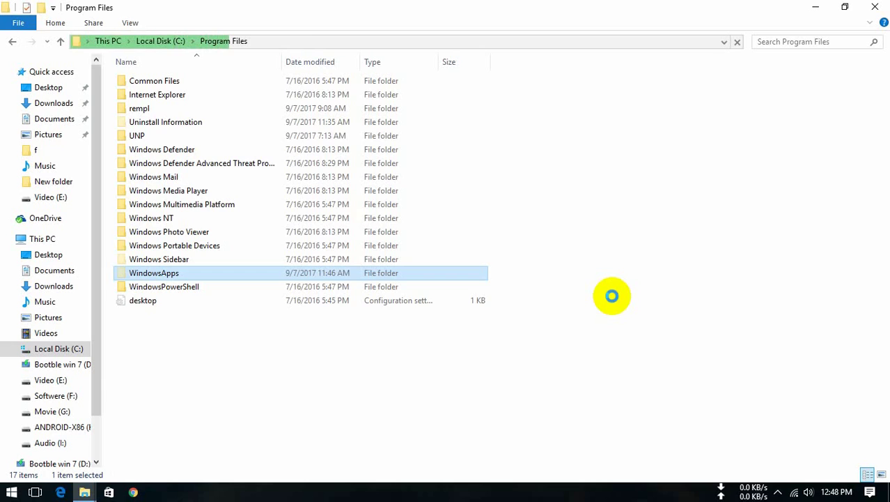
- Refresh WindowsApps, widen the Name column, and locate the ModernCombatFutureWar package folder
{"action": "right_click", "coordinate": [622, 286]}
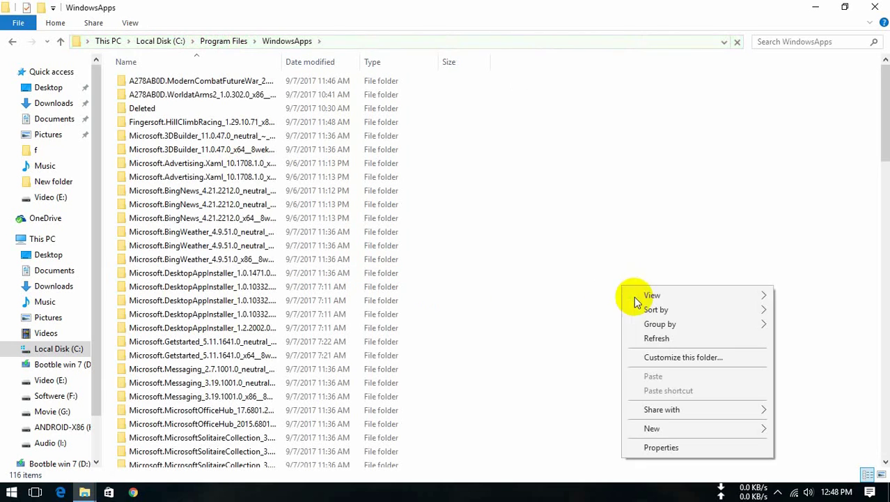
{"action": "left_click", "coordinate": [654, 340]}
{"action": "right_click", "coordinate": [543, 231]}
{"action": "left_click", "coordinate": [573, 281]}
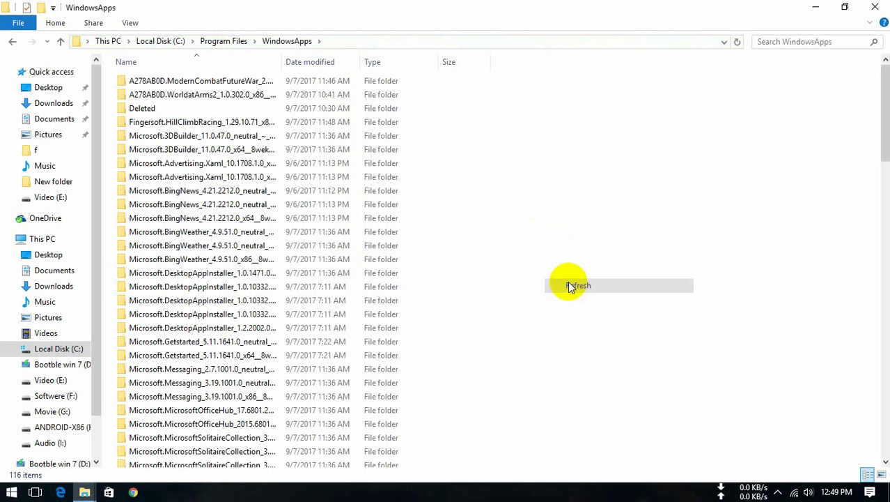
{"action": "left_click_drag", "start_coordinate": [280, 62], "coordinate": [463, 69]}
{"action": "left_click", "coordinate": [613, 190]}
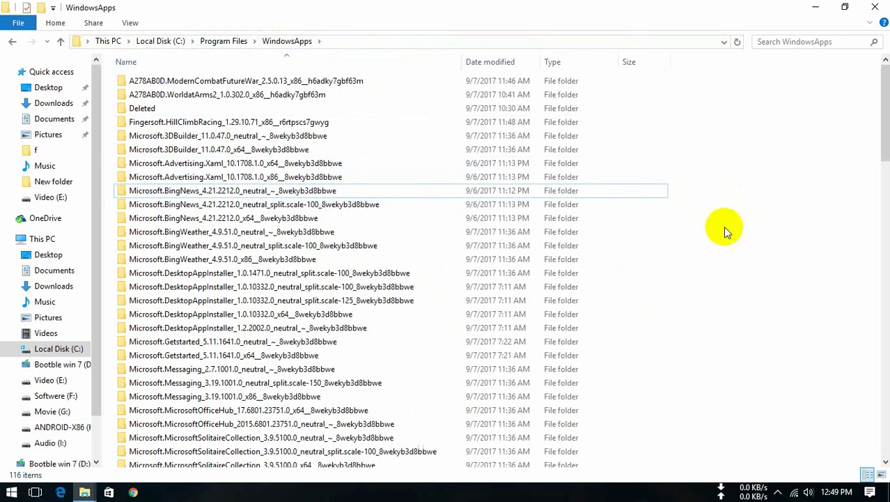
{"action": "left_click", "coordinate": [279, 246]}
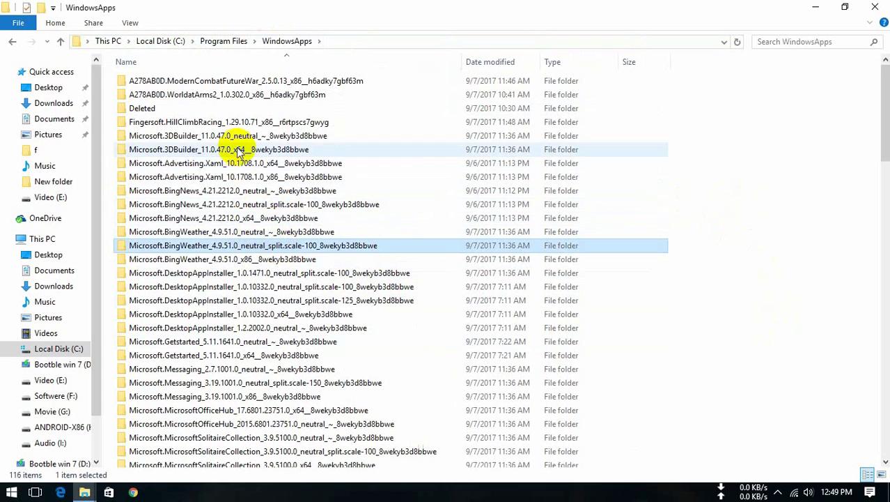
{"action": "left_click", "coordinate": [239, 82]}
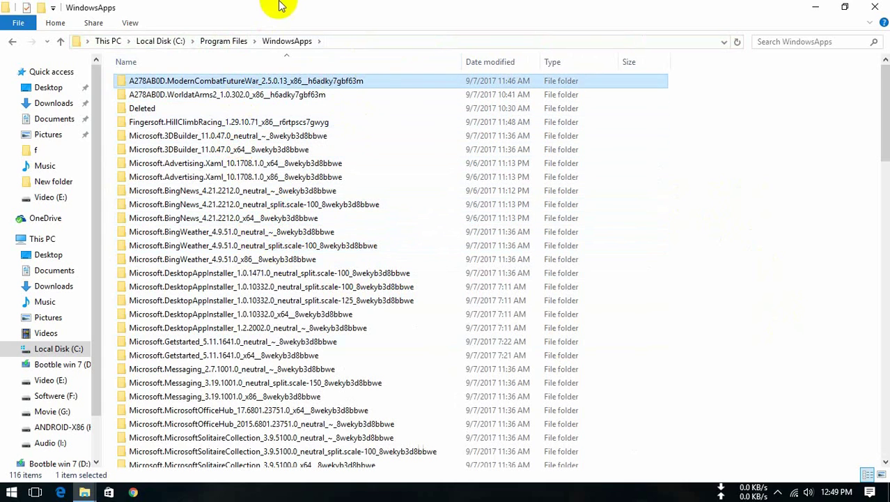
{"action": "key", "text": "super"}
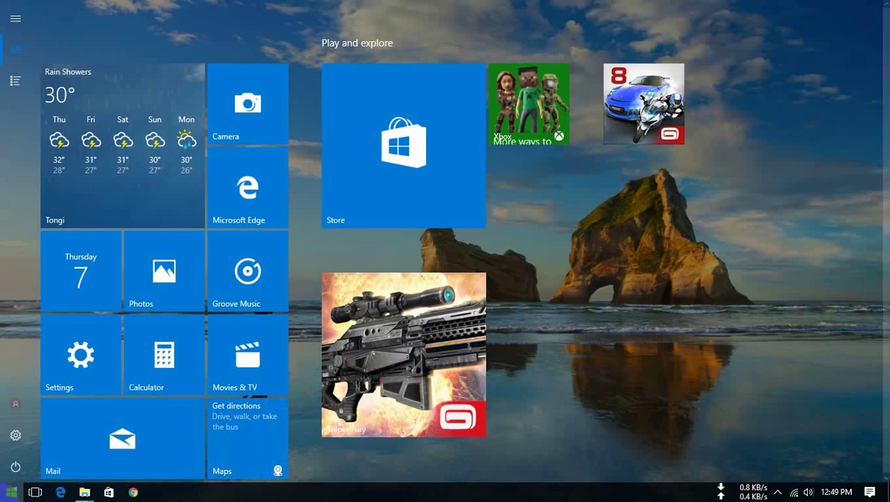
- Copy the A278AB0D.ModernCombatFutureWar package folder from WindowsApps
{"action": "key", "text": "super"}
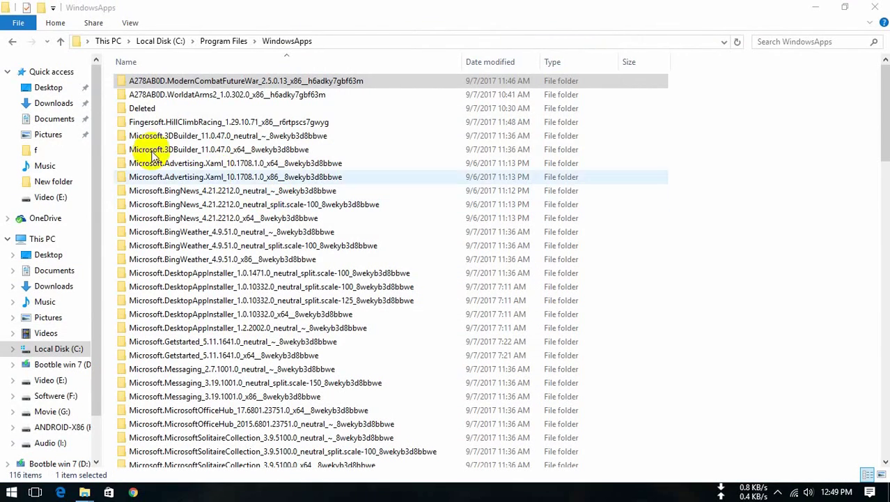
{"action": "left_click", "coordinate": [208, 95]}
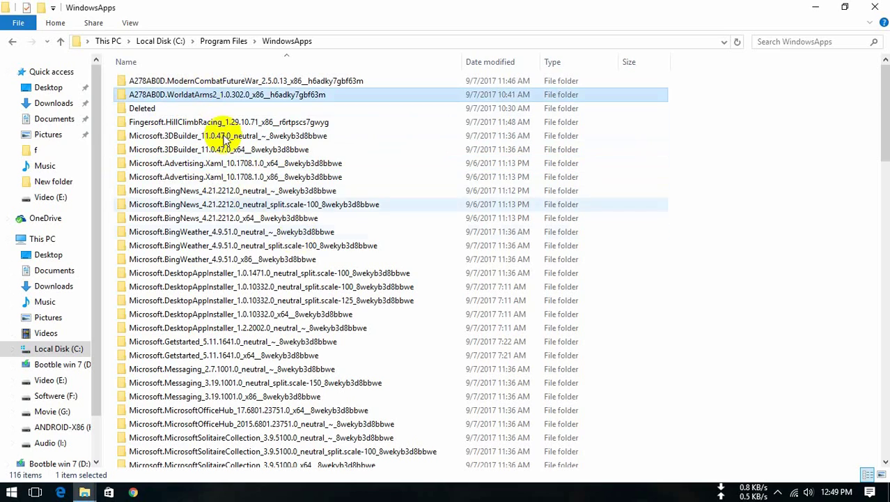
{"action": "left_click", "coordinate": [209, 85]}
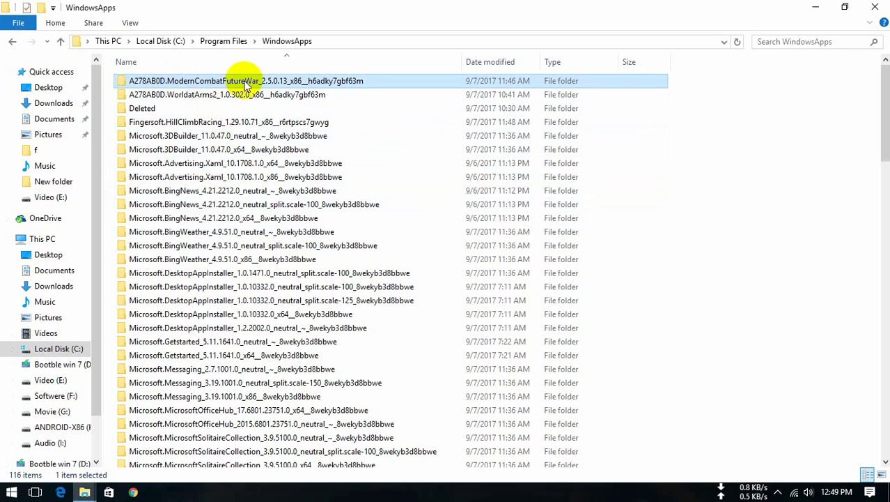
{"action": "mouse_move", "coordinate": [222, 86]}
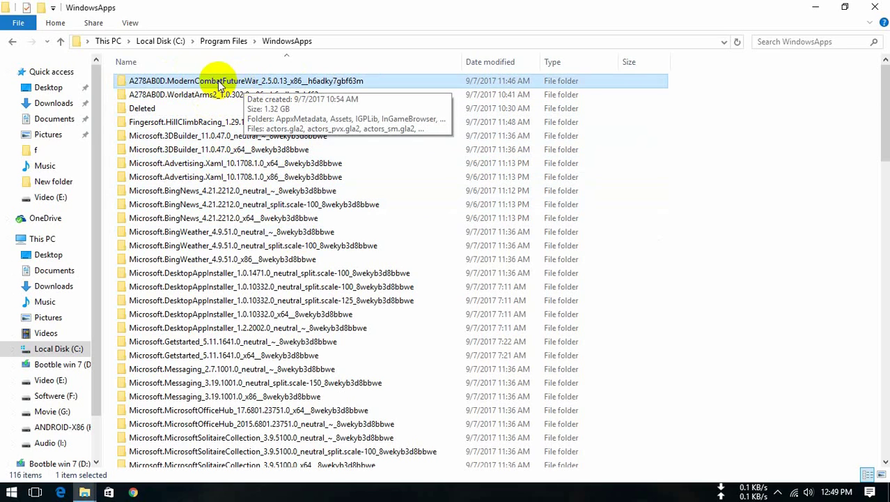
{"action": "right_click", "coordinate": [212, 79]}
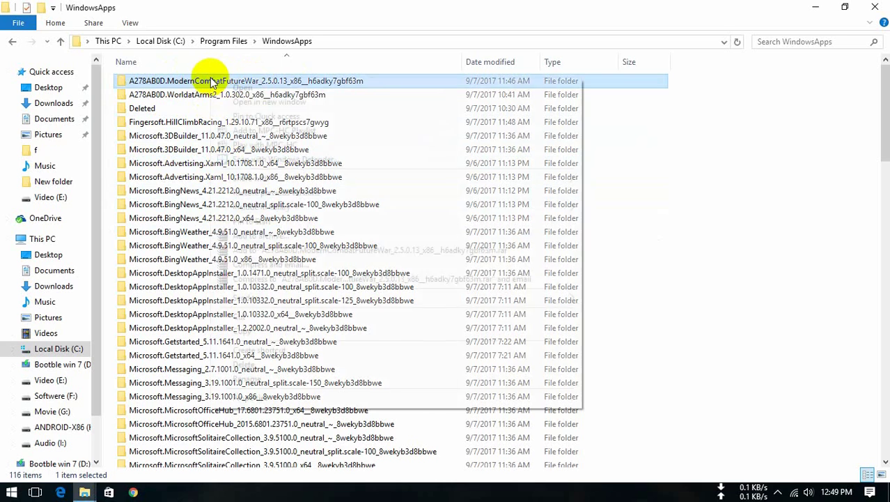
{"action": "left_click", "coordinate": [255, 331]}
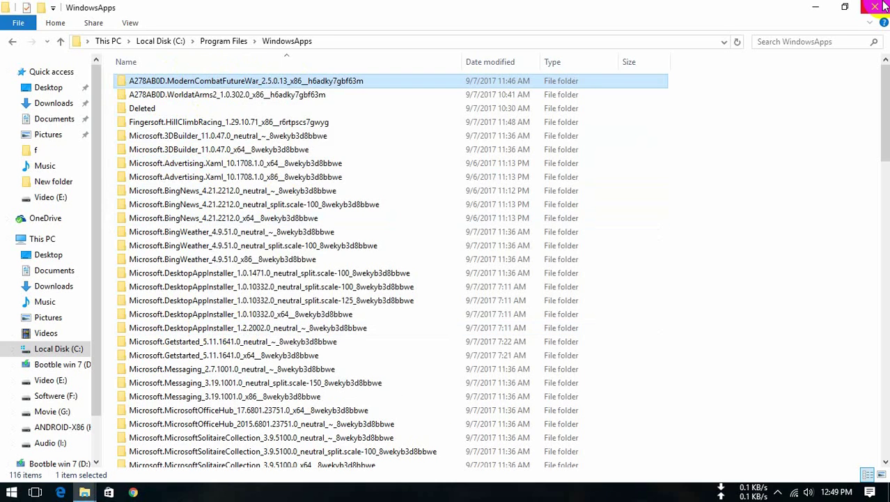
- Minimize Explorer, open This PC from the desktop, and open the ANDROID-X86 (H:) drive
{"action": "left_click", "coordinate": [816, 9]}
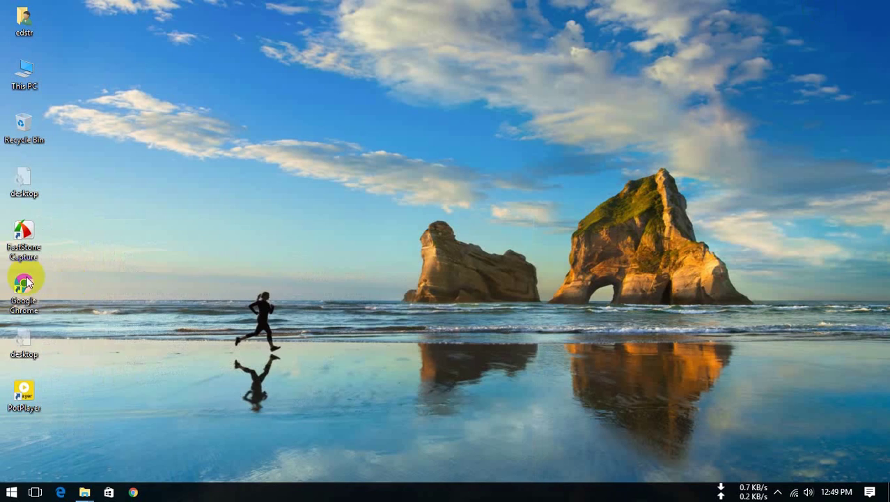
{"action": "double_click", "coordinate": [15, 85]}
{"action": "right_click", "coordinate": [363, 316]}
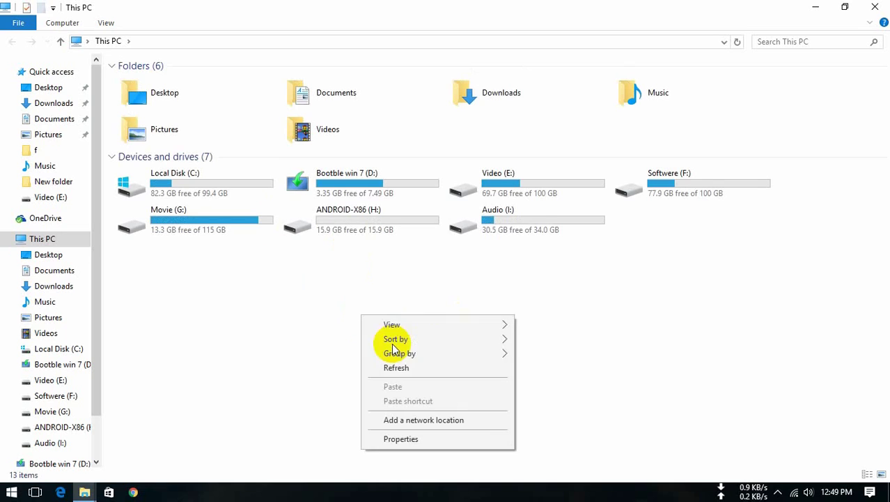
{"action": "left_click", "coordinate": [392, 367]}
{"action": "left_click", "coordinate": [179, 180]}
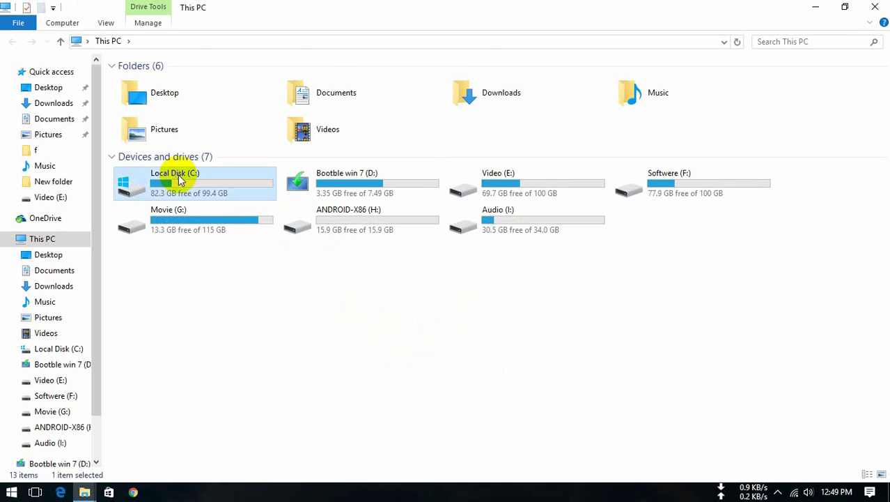
{"action": "double_click", "coordinate": [180, 180]}
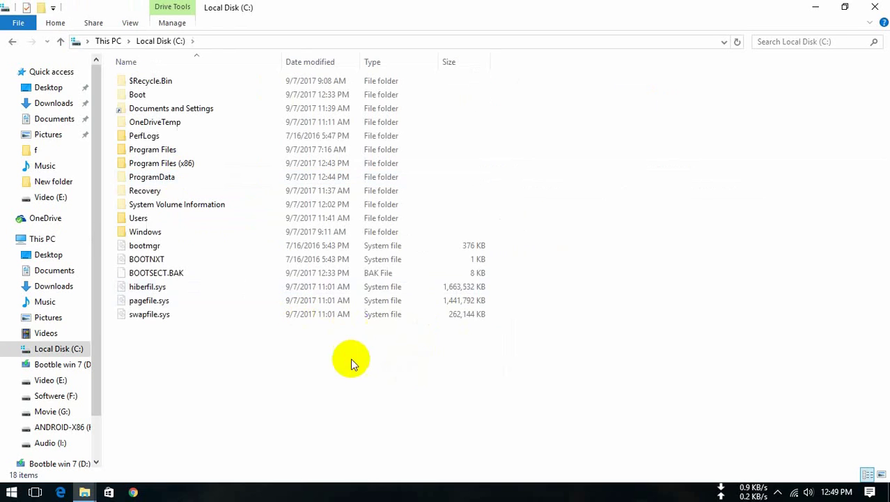
{"action": "left_click", "coordinate": [14, 43]}
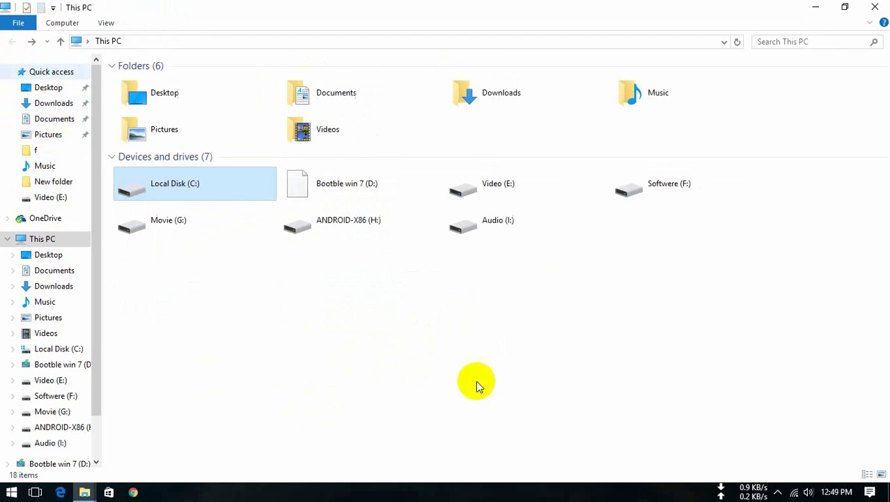
{"action": "double_click", "coordinate": [355, 233]}
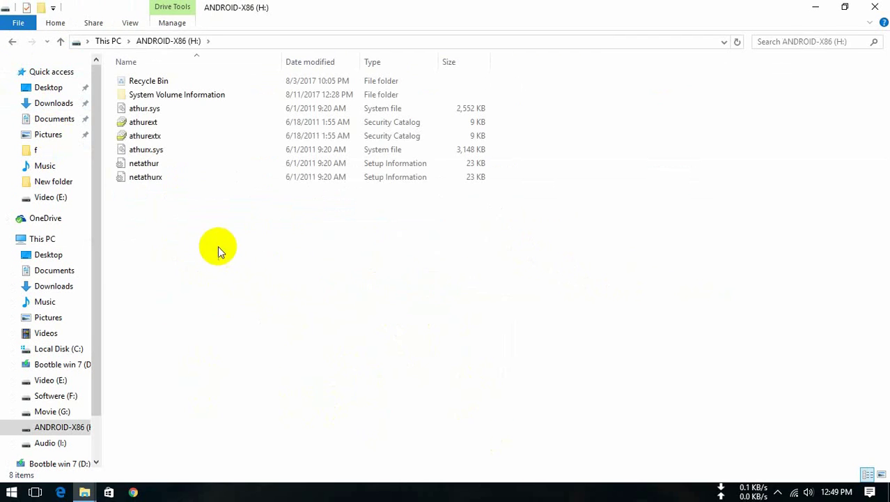
- Create 'New folder' on H: and paste the copied ModernCombatFutureWar folder into it
{"action": "left_click_drag", "start_coordinate": [196, 226], "coordinate": [305, 308]}
{"action": "right_click", "coordinate": [305, 308]}
{"action": "mouse_move", "coordinate": [376, 451]}
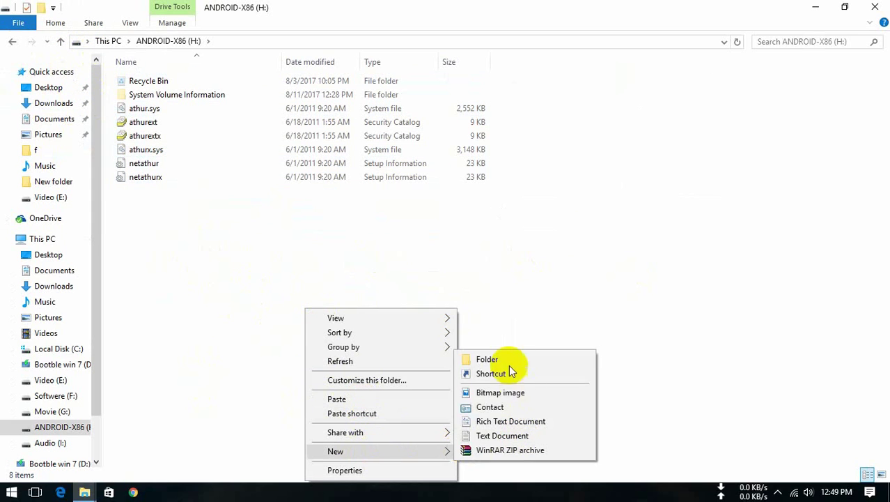
{"action": "left_click", "coordinate": [503, 359]}
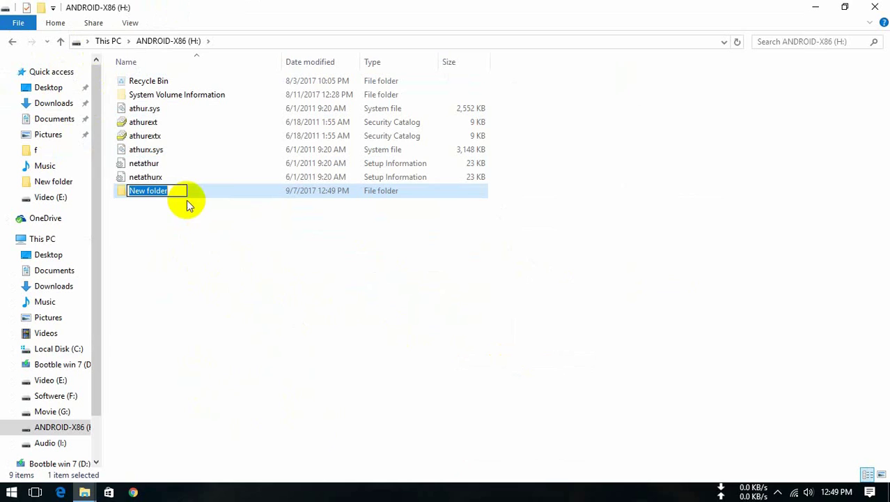
{"action": "key", "text": "Return"}
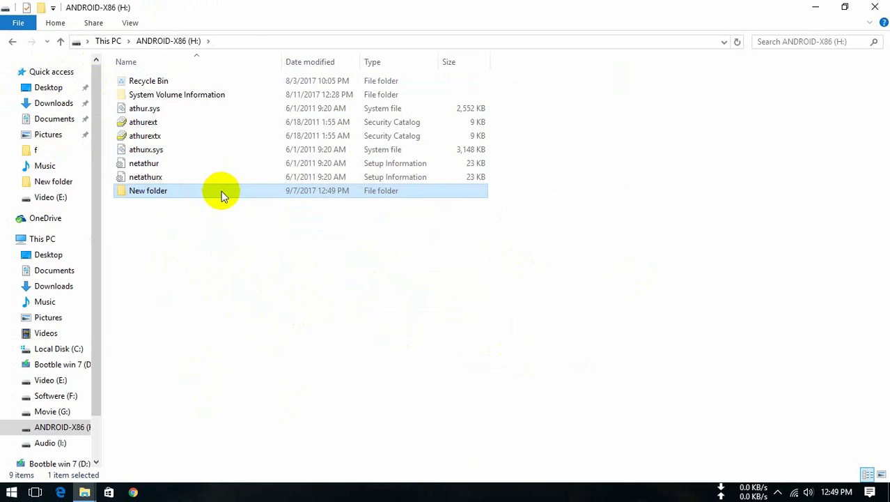
{"action": "double_click", "coordinate": [222, 191]}
{"action": "right_click", "coordinate": [211, 151]}
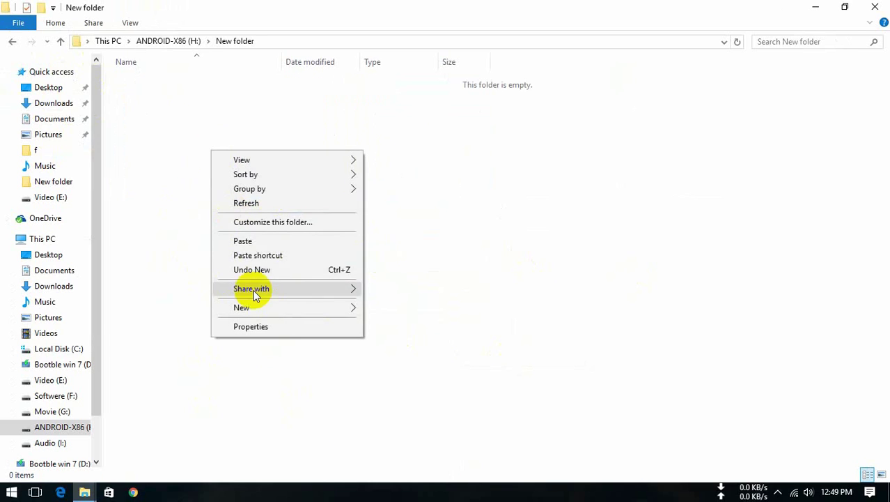
{"action": "left_click", "coordinate": [253, 244]}
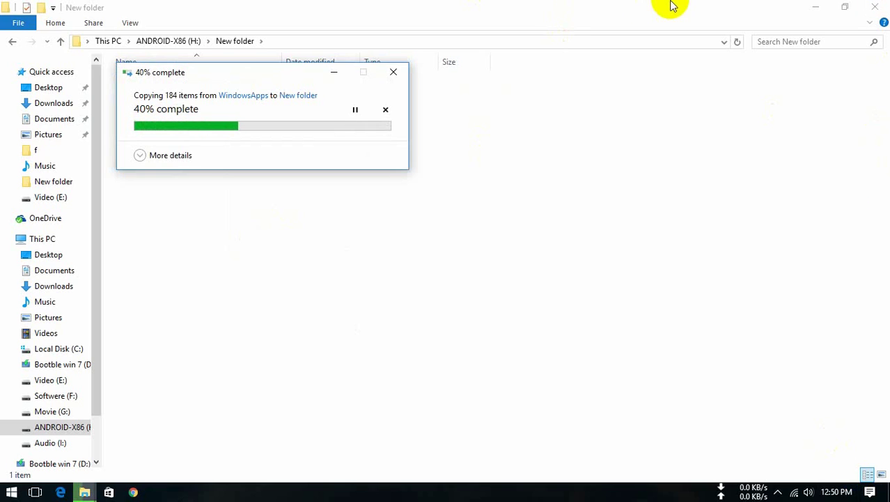
- Move the copy progress window aside, minimize Explorer, and open Software (F:) through This PC
{"action": "left_click_drag", "start_coordinate": [241, 75], "coordinate": [328, 238]}
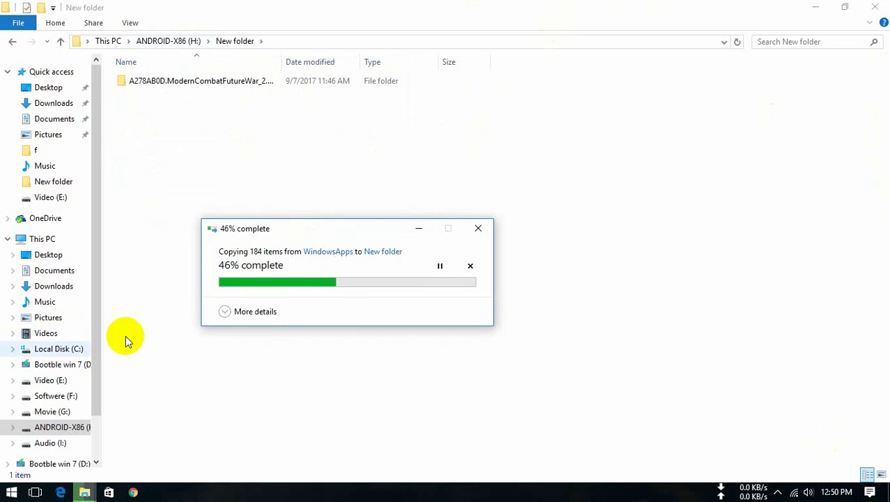
{"action": "left_click", "coordinate": [816, 8]}
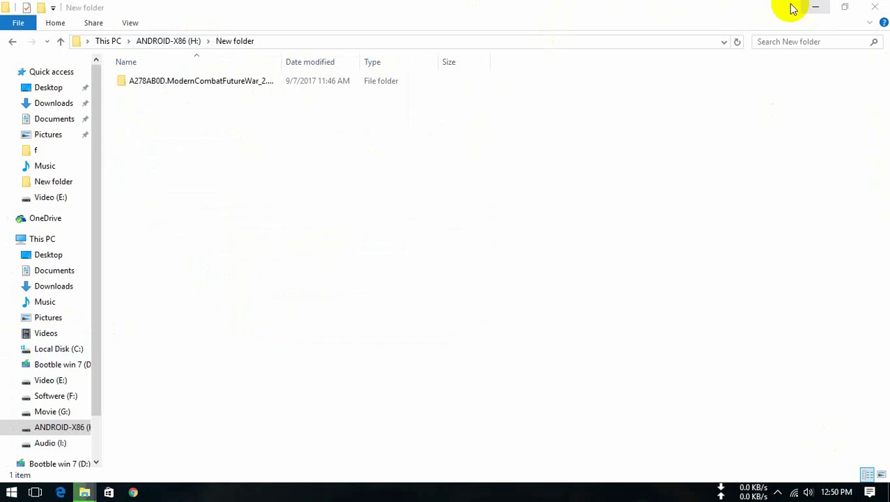
{"action": "double_click", "coordinate": [29, 74]}
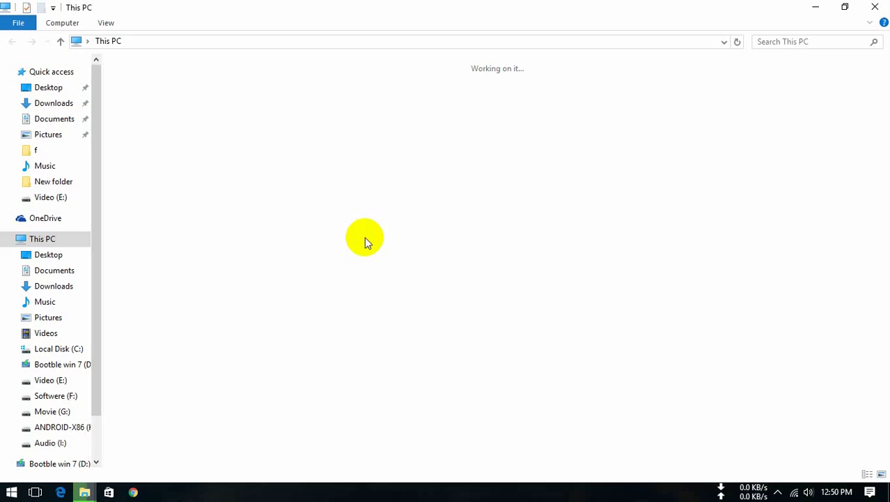
{"action": "double_click", "coordinate": [656, 185]}
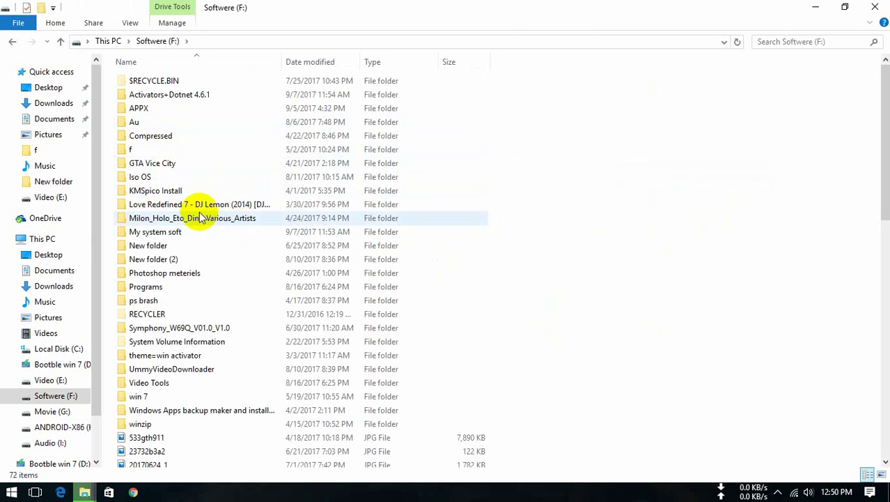
- Launch WSAppBak from F:\APPX\Windows Apps backup maker
{"action": "double_click", "coordinate": [150, 108]}
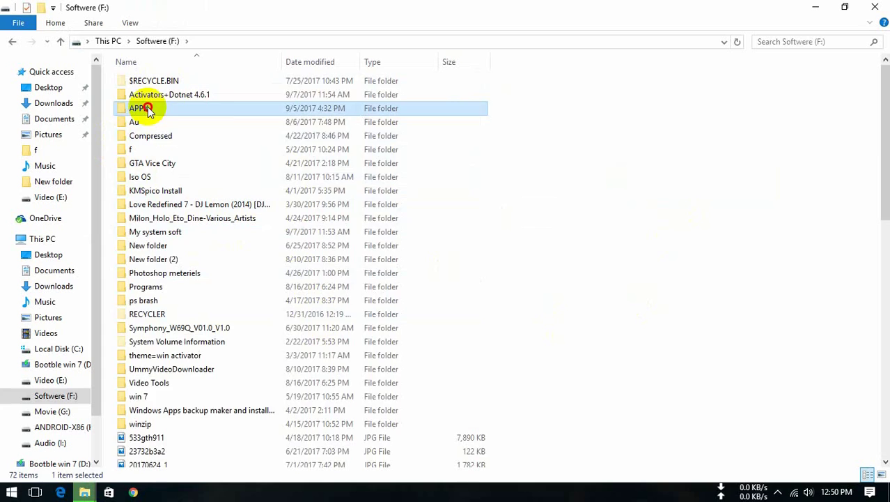
{"action": "double_click", "coordinate": [159, 110]}
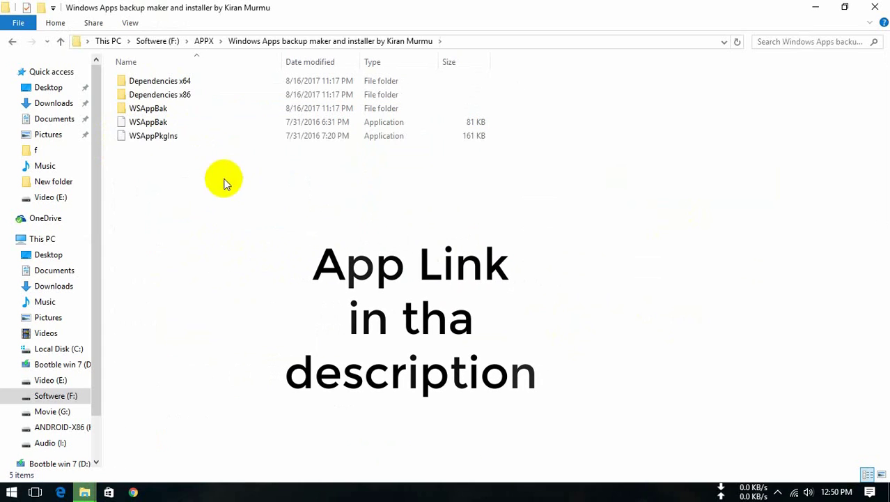
{"action": "double_click", "coordinate": [148, 123]}
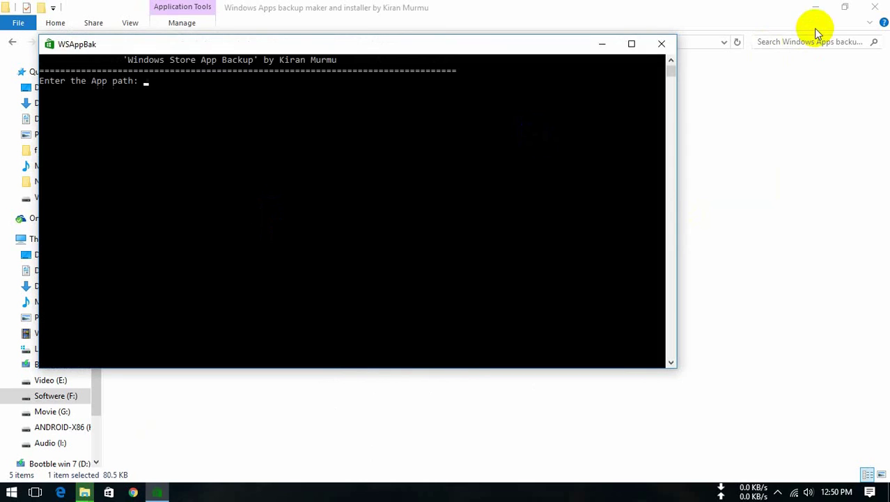
- Move the WSAppBak console aside and close the backup maker folder window
{"action": "left_click", "coordinate": [812, 8]}
{"action": "left_click_drag", "start_coordinate": [399, 48], "coordinate": [467, 116]}
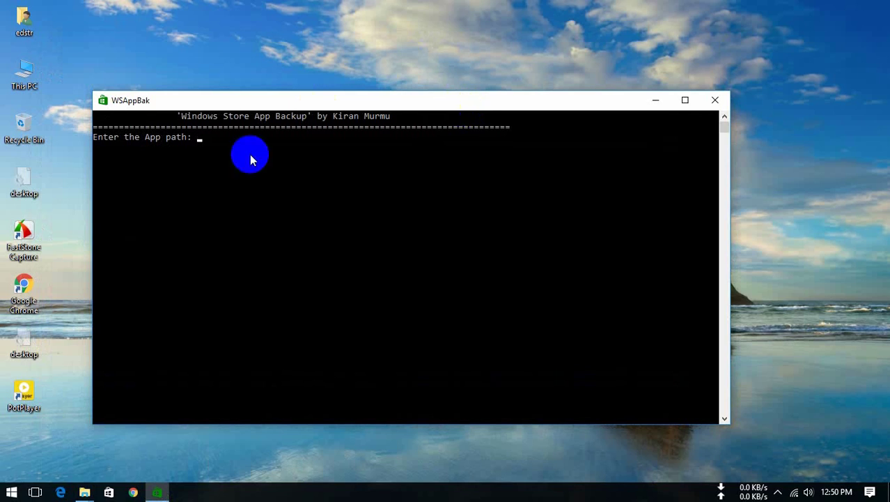
{"action": "left_click_drag", "start_coordinate": [367, 114], "coordinate": [517, 157]}
{"action": "left_click", "coordinate": [278, 407]}
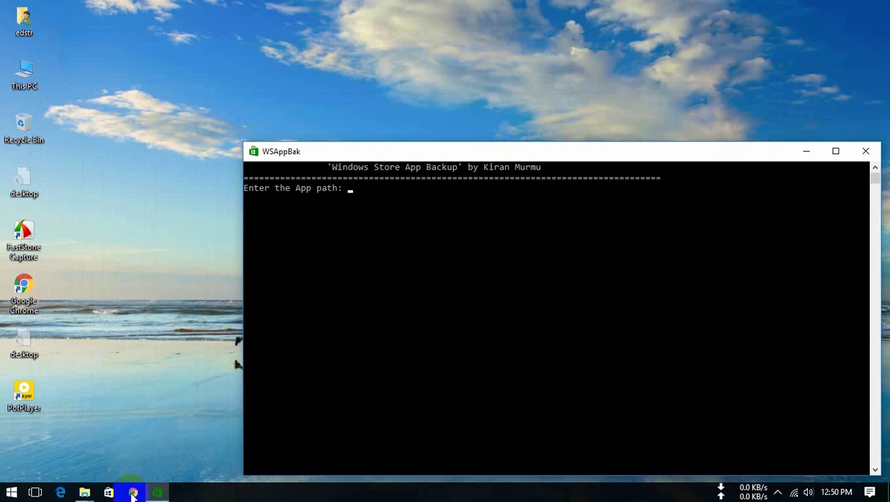
{"action": "left_click", "coordinate": [84, 492]}
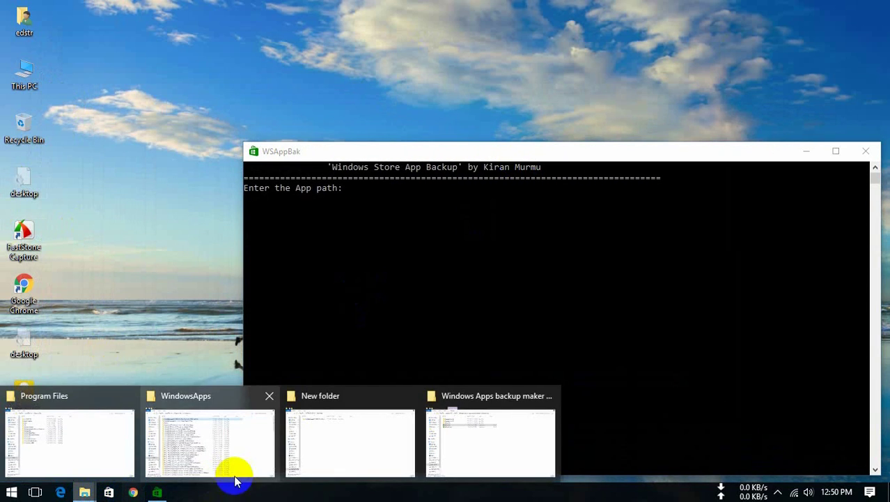
{"action": "left_click", "coordinate": [464, 427]}
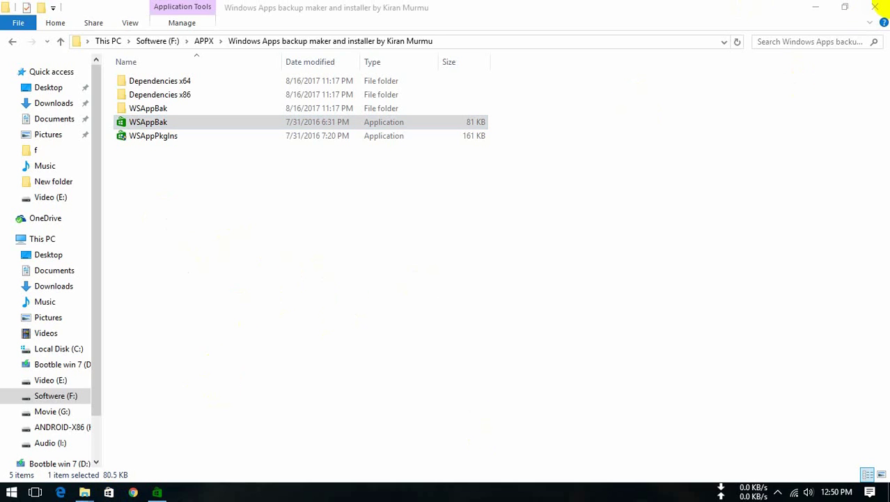
{"action": "left_click", "coordinate": [879, 7]}
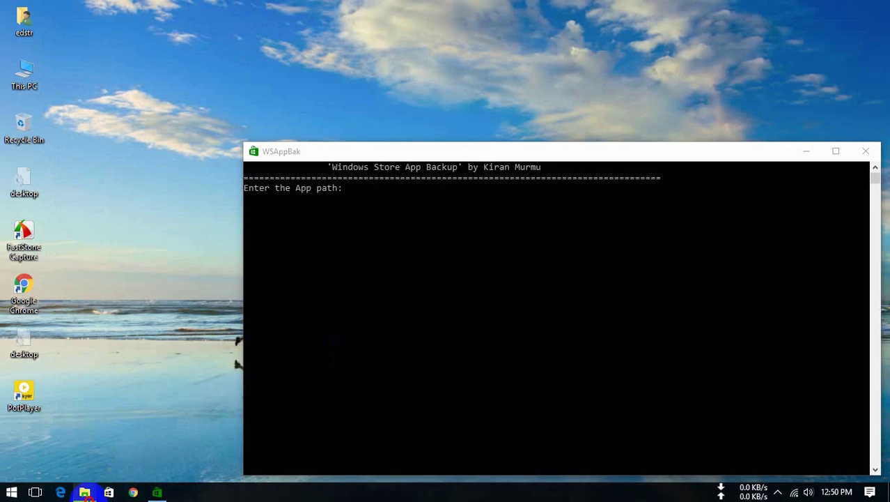
- Rename the copied A278AB0D app folder in H:\New folder to 'sniper fury'
{"action": "mouse_move", "coordinate": [84, 492]}
{"action": "left_click", "coordinate": [319, 456]}
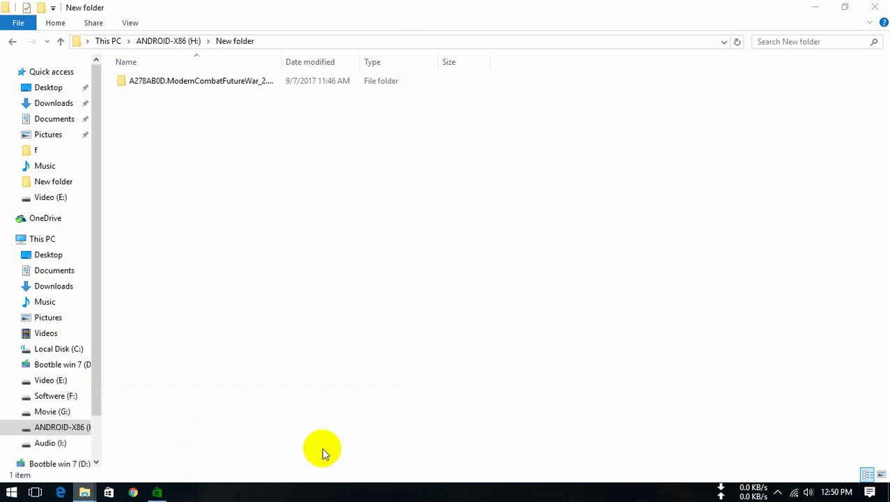
{"action": "right_click", "coordinate": [215, 154]}
{"action": "left_click", "coordinate": [248, 204]}
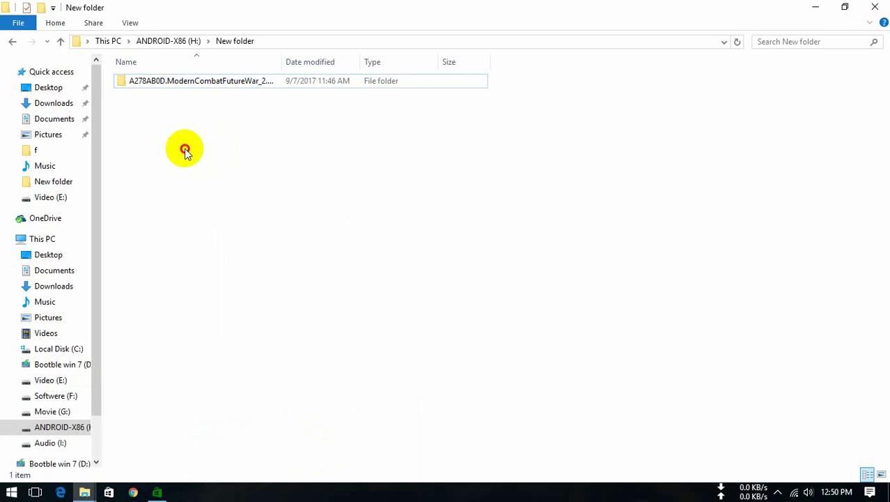
{"action": "left_click", "coordinate": [206, 81]}
{"action": "key", "text": "shift+F10"}
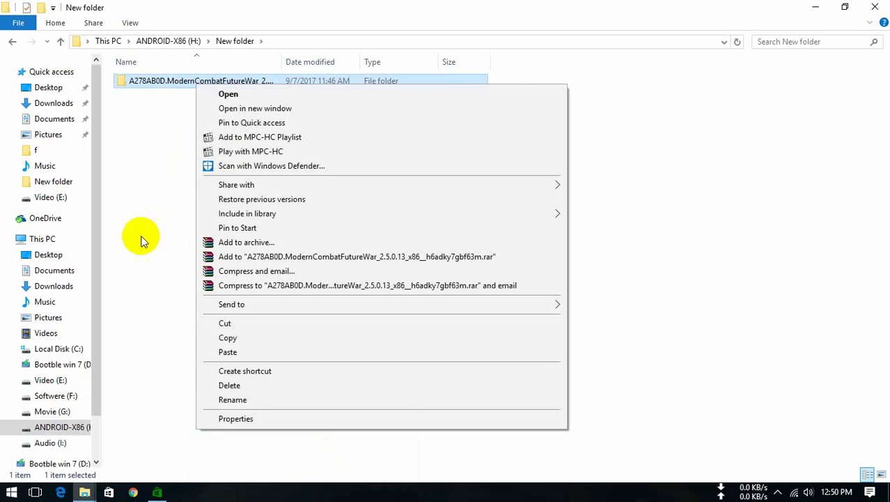
{"action": "left_click", "coordinate": [232, 400]}
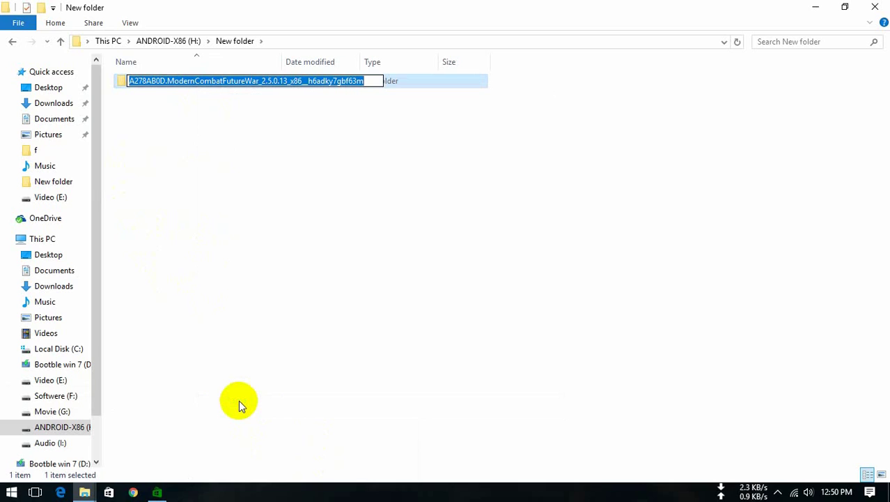
{"action": "type", "text": "sniper"}
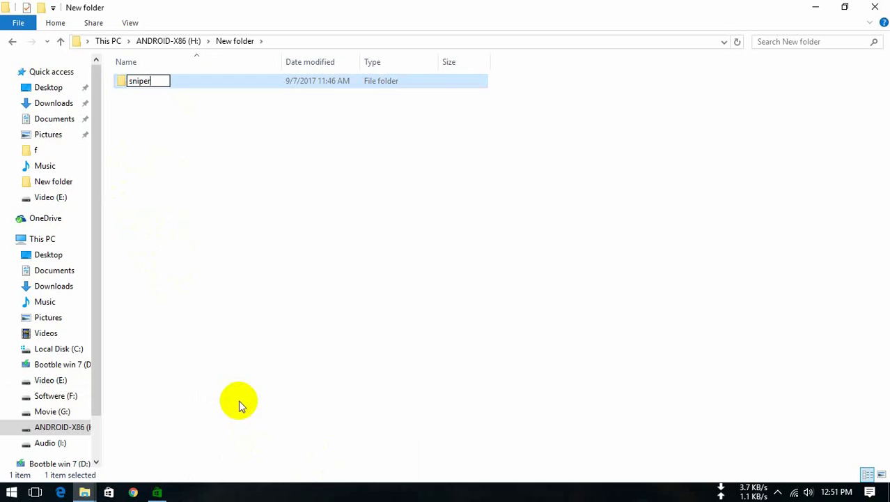
{"action": "type", "text": "fury"}
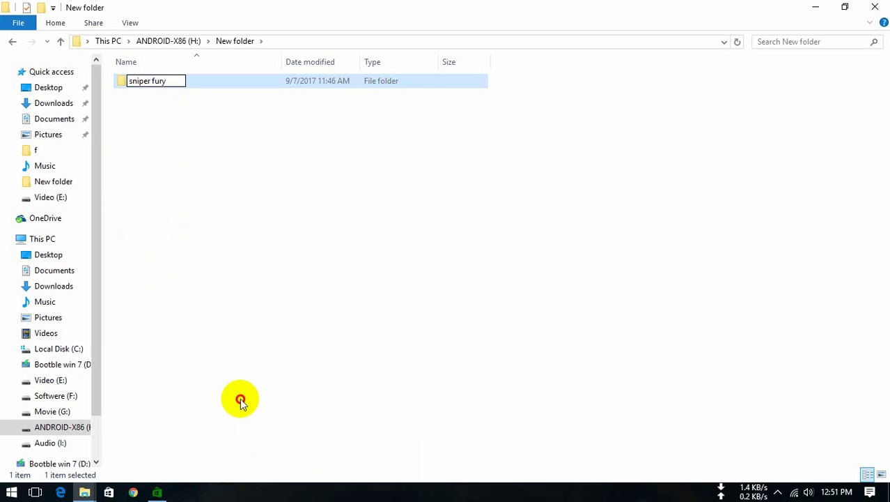
{"action": "left_click", "coordinate": [224, 298]}
{"action": "right_click", "coordinate": [196, 221]}
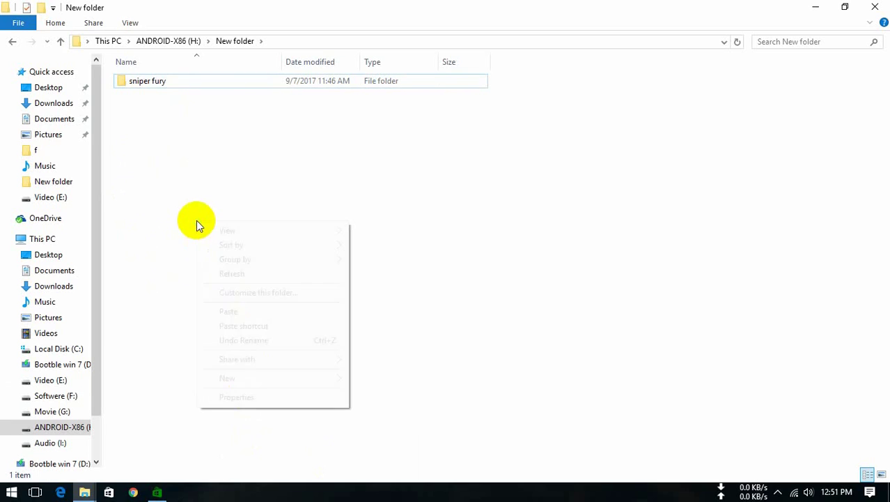
{"action": "left_click", "coordinate": [252, 276]}
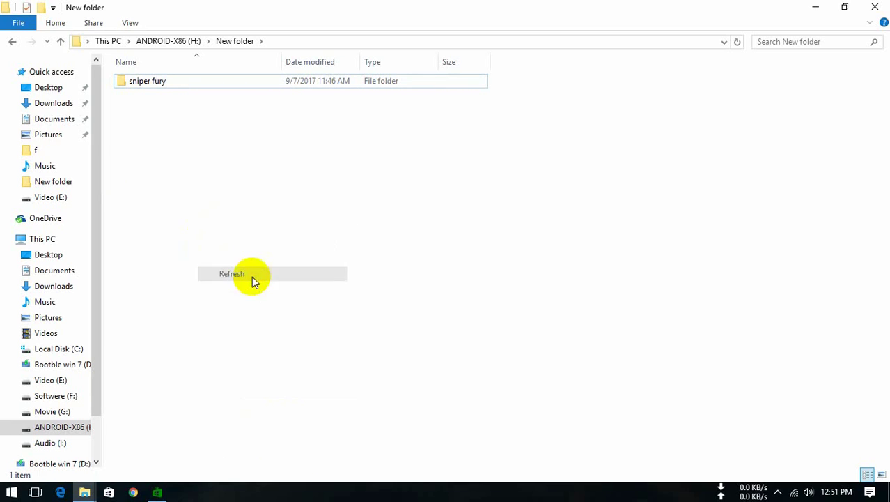
- Check the sniper fury folder path, return to New folder, and snap Explorer left
{"action": "left_click", "coordinate": [310, 40]}
{"action": "left_click", "coordinate": [199, 42]}
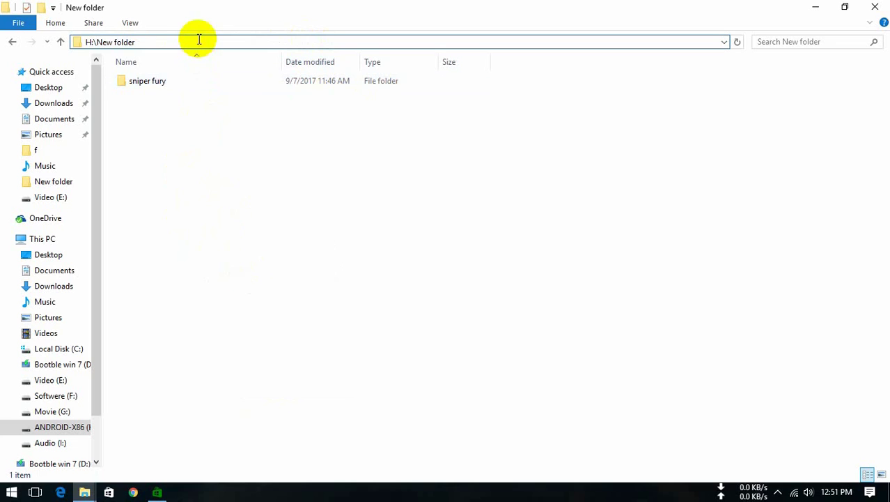
{"action": "left_click", "coordinate": [149, 82]}
{"action": "double_click", "coordinate": [150, 82]}
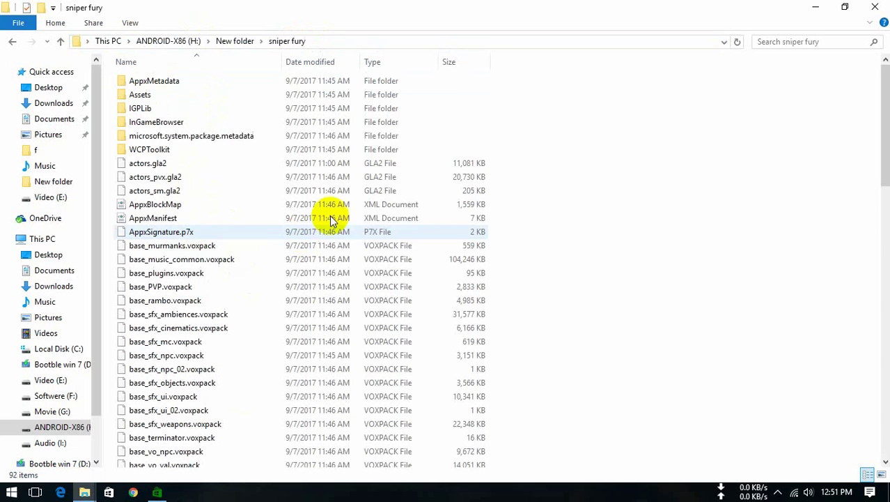
{"action": "left_click", "coordinate": [362, 41]}
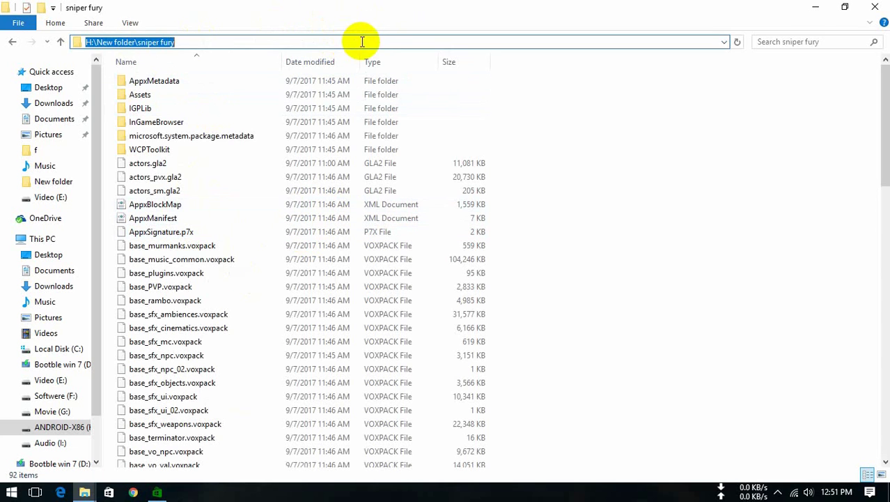
{"action": "left_click", "coordinate": [209, 42]}
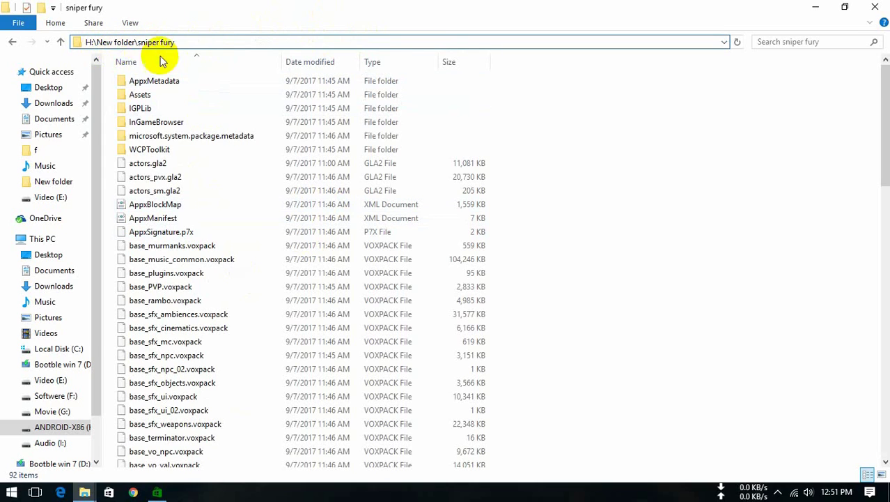
{"action": "left_click", "coordinate": [121, 50]}
{"action": "left_click", "coordinate": [121, 50]}
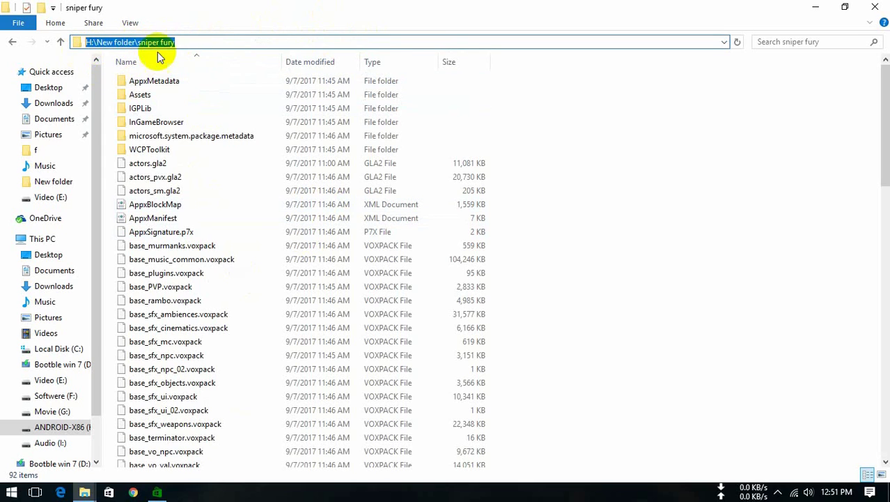
{"action": "left_click", "coordinate": [13, 42]}
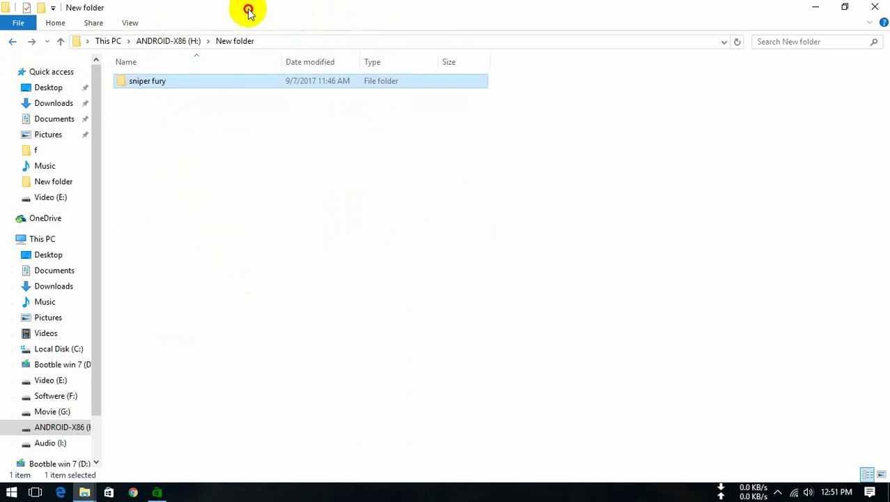
{"action": "left_click_drag", "start_coordinate": [248, 7], "coordinate": [2, 244]}
- Snap the console right and drag the sniper fury folder path into its prompt
{"action": "left_click", "coordinate": [652, 149]}
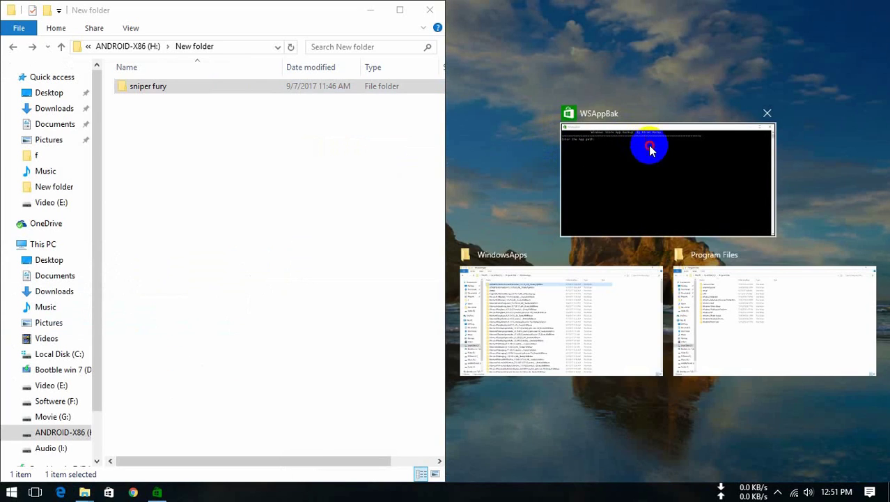
{"action": "left_click", "coordinate": [146, 111]}
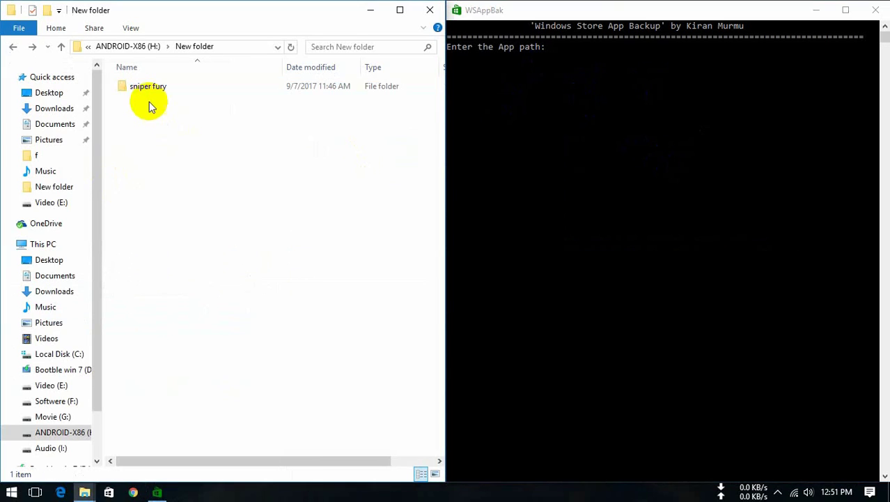
{"action": "left_click", "coordinate": [206, 90]}
{"action": "left_click_drag", "start_coordinate": [149, 89], "coordinate": [635, 141]}
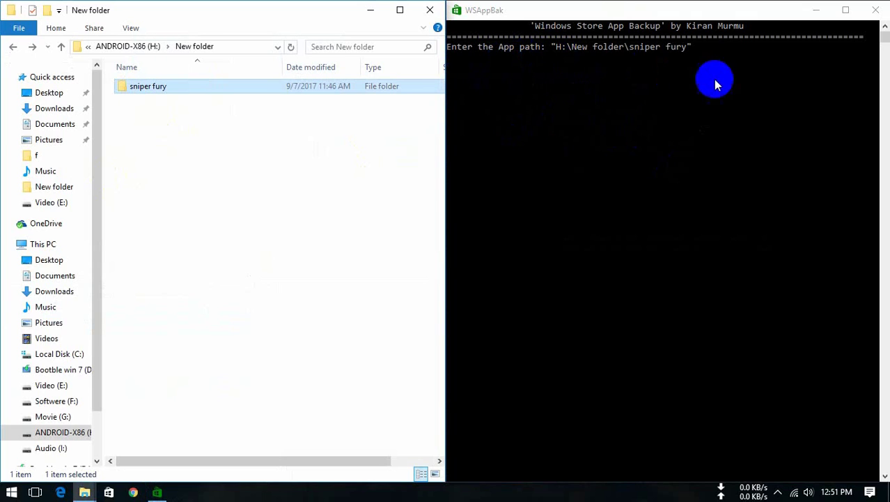
{"action": "left_click", "coordinate": [706, 57]}
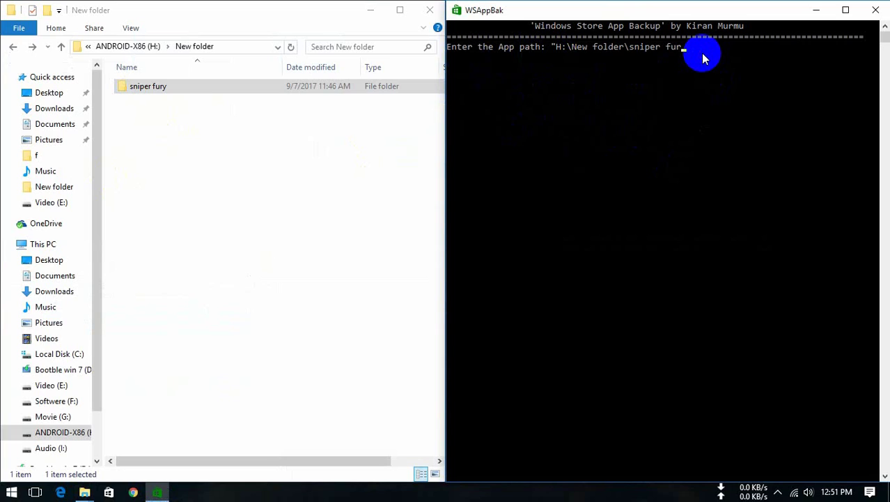
{"action": "key", "text": "BackSpace"}
{"action": "key", "text": "BackSpace"}
{"action": "key", "text": "BackSpace"}
{"action": "key", "text": "BackSpace"}
{"action": "key", "text": "BackSpace"}
{"action": "key", "text": "BackSpace"}
{"action": "key", "text": "BackSpace"}
{"action": "key", "text": "BackSpace"}
{"action": "key", "text": "BackSpace"}
{"action": "key", "text": "BackSpace"}
{"action": "key", "text": "BackSpace"}
{"action": "key", "text": "BackSpace"}
{"action": "key", "text": "BackSpace"}
{"action": "key", "text": "BackSpace"}
{"action": "key", "text": "BackSpace"}
{"action": "key", "text": "BackSpace"}
{"action": "key", "text": "BackSpace"}
{"action": "key", "text": "BackSpace"}
{"action": "key", "text": "BackSpace"}
{"action": "key", "text": "BackSpace"}
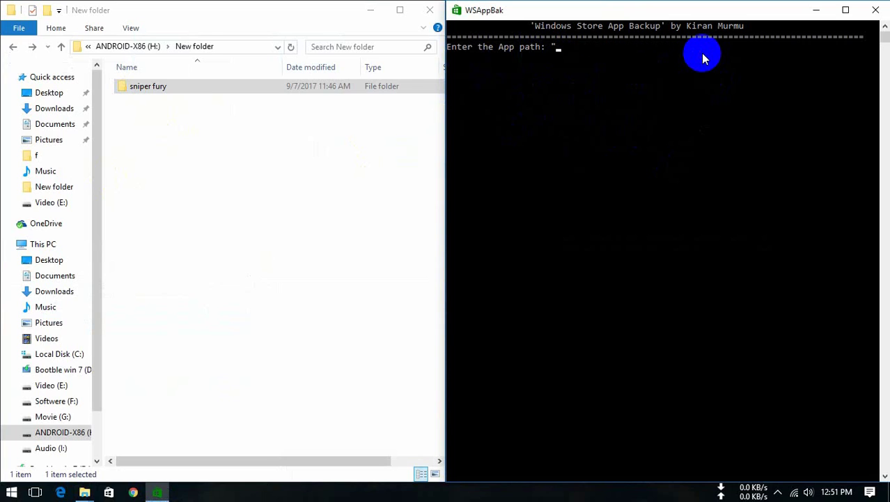
{"action": "left_click", "coordinate": [272, 199]}
{"action": "left_click_drag", "start_coordinate": [124, 95], "coordinate": [606, 157]}
- Strip the quotes from H:\New folder\sniper fury and submit it as the app path
{"action": "left_click", "coordinate": [711, 61]}
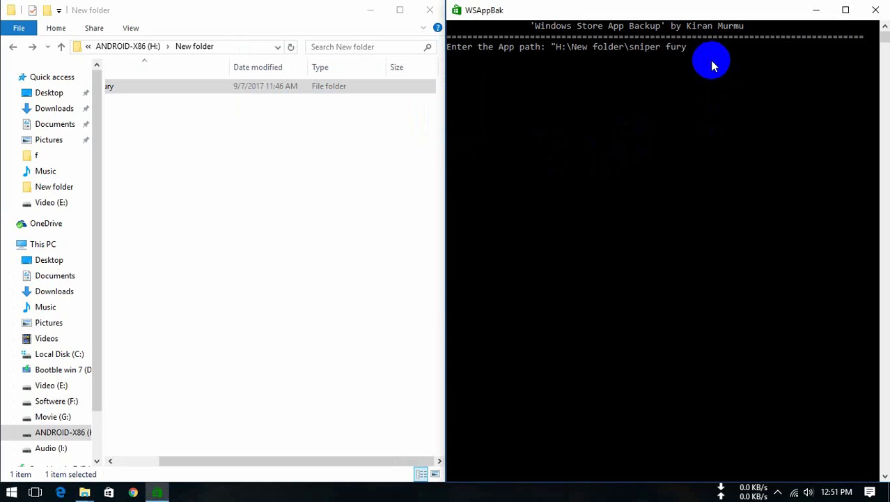
{"action": "key", "text": "Left"}
{"action": "key", "text": "Left"}
{"action": "key", "text": "Left"}
{"action": "key", "text": "Left"}
{"action": "key", "text": "Left"}
{"action": "key", "text": "Left"}
{"action": "key", "text": "Left"}
{"action": "key", "text": "Left"}
{"action": "key", "text": "Left"}
{"action": "key", "text": "Left"}
{"action": "key", "text": "Left"}
{"action": "key", "text": "Left"}
{"action": "key", "text": "Left"}
{"action": "key", "text": "Left"}
{"action": "key", "text": "Left"}
{"action": "key", "text": "Left"}
{"action": "key", "text": "Left"}
{"action": "key", "text": "Left"}
{"action": "key", "text": "Left"}
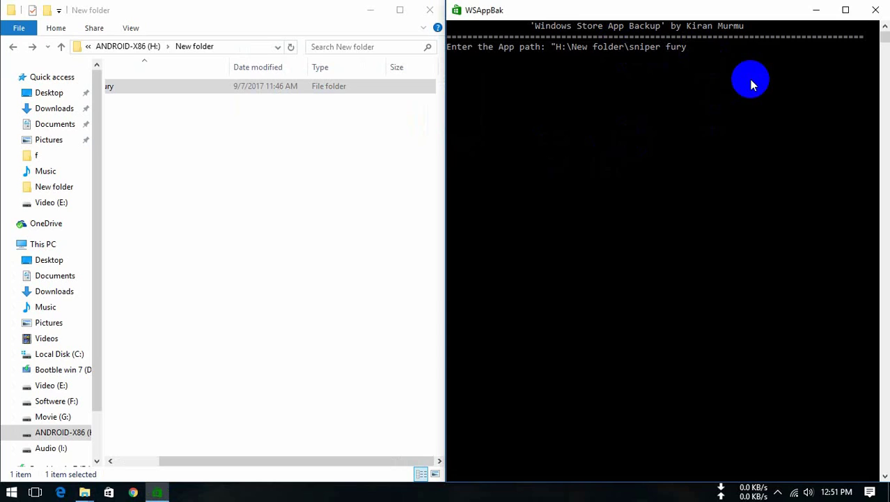
{"action": "key", "text": "BackSpace"}
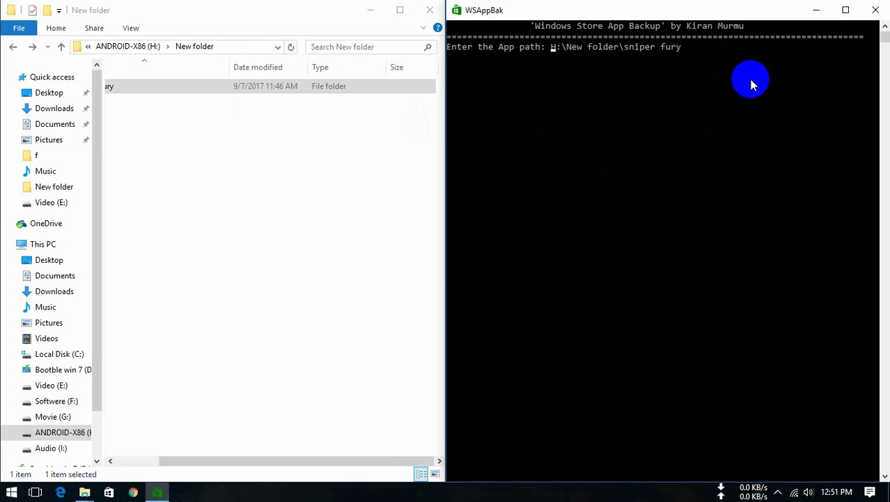
{"action": "left_click", "coordinate": [742, 59]}
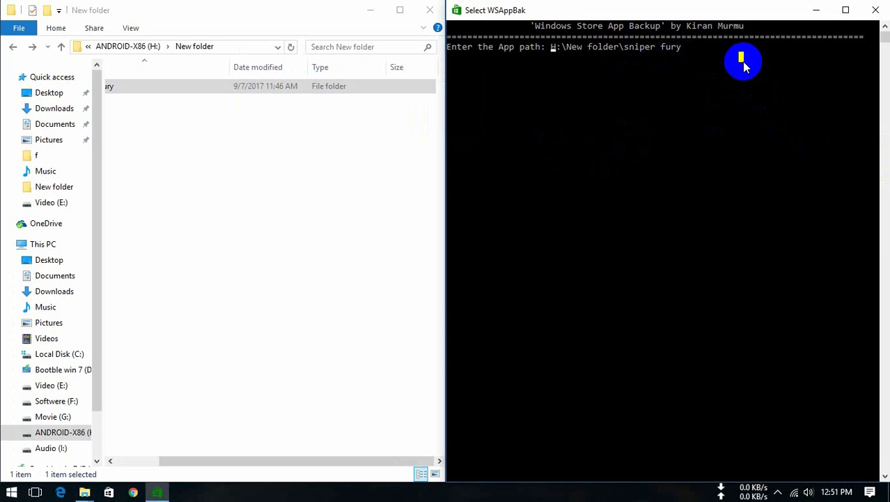
{"action": "key", "text": "Escape"}
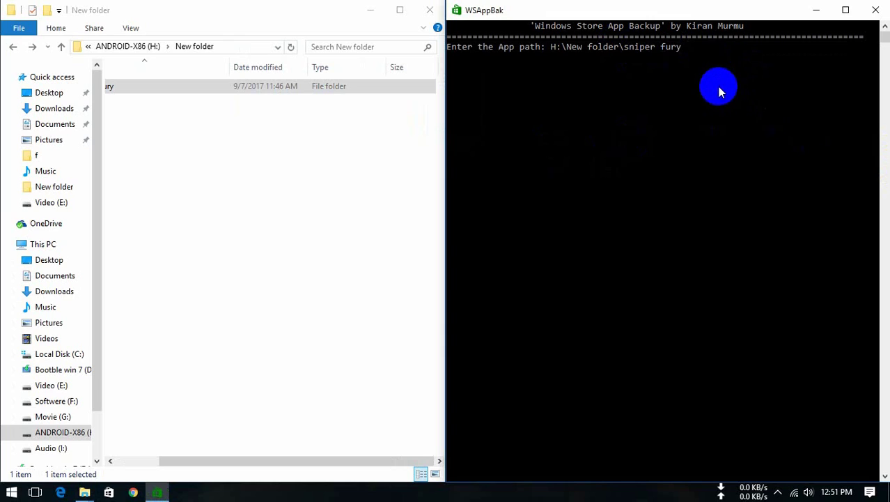
{"action": "left_click", "coordinate": [667, 48]}
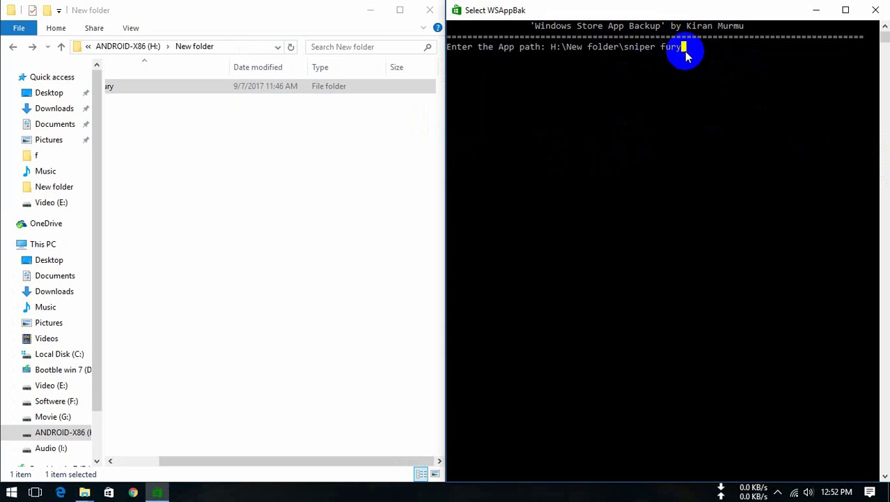
{"action": "right_click", "coordinate": [735, 68]}
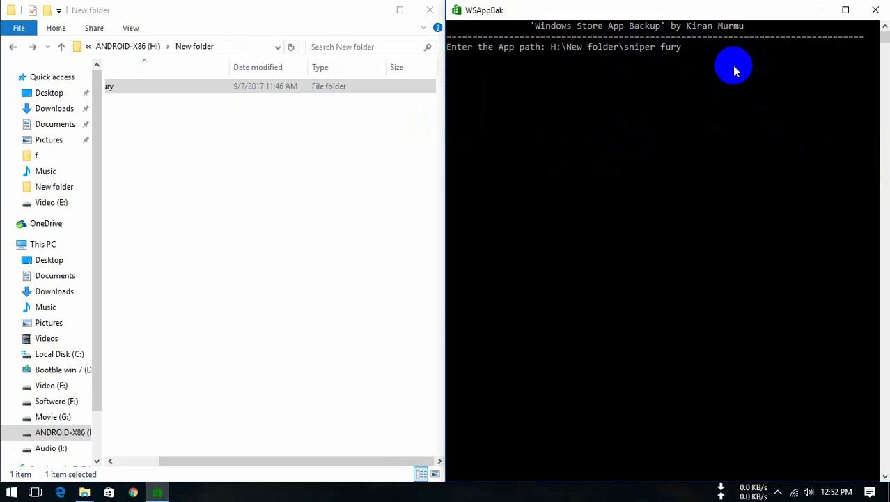
{"action": "key", "text": "Return"}
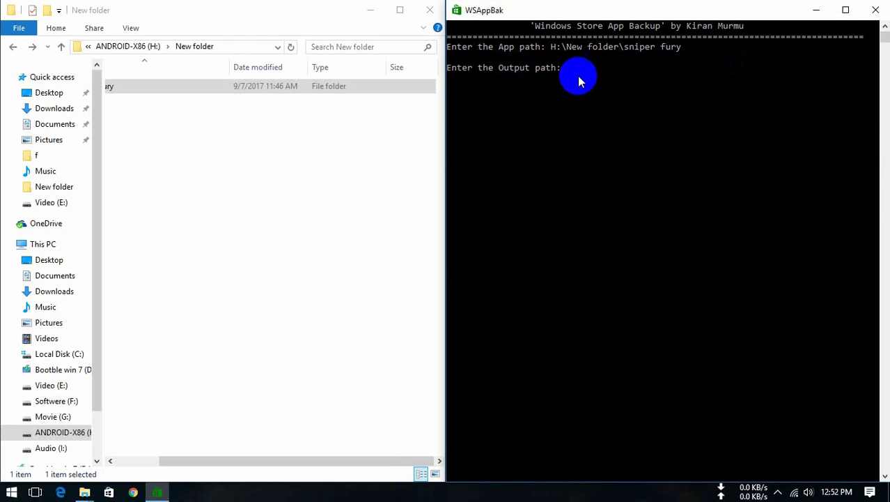
- Create a new folder named 'output' inside H:\New folder
{"action": "left_click", "coordinate": [223, 153]}
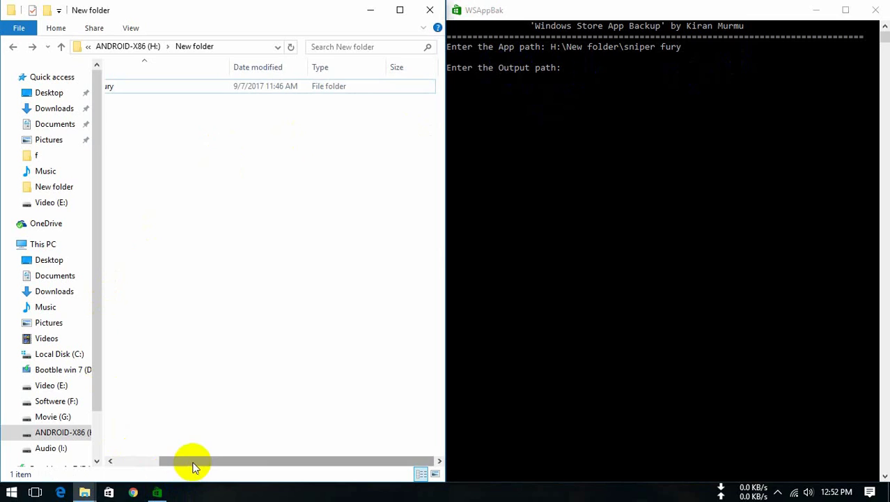
{"action": "left_click_drag", "start_coordinate": [192, 464], "coordinate": [123, 463]}
{"action": "right_click", "coordinate": [175, 142]}
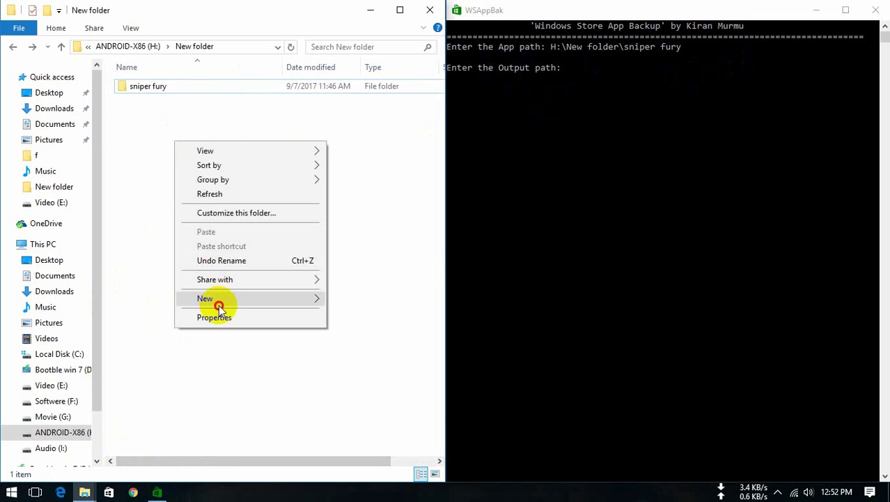
{"action": "mouse_move", "coordinate": [230, 298]}
{"action": "left_click", "coordinate": [350, 303]}
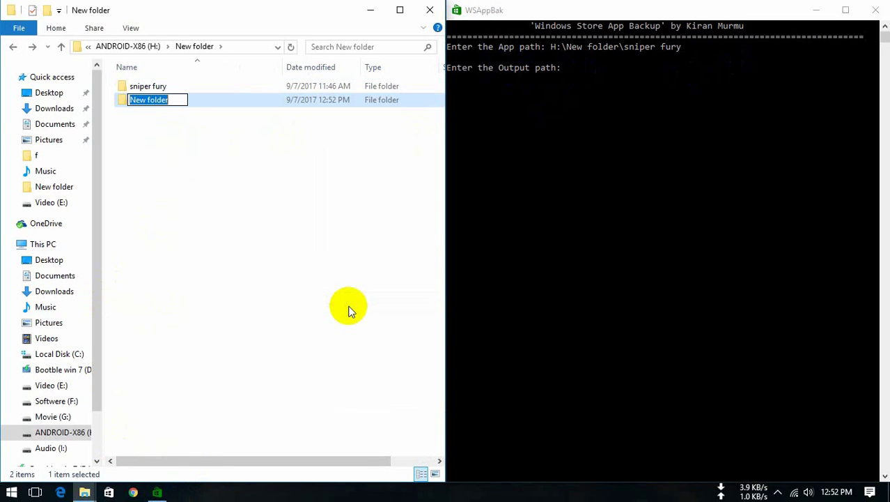
{"action": "type", "text": "out"}
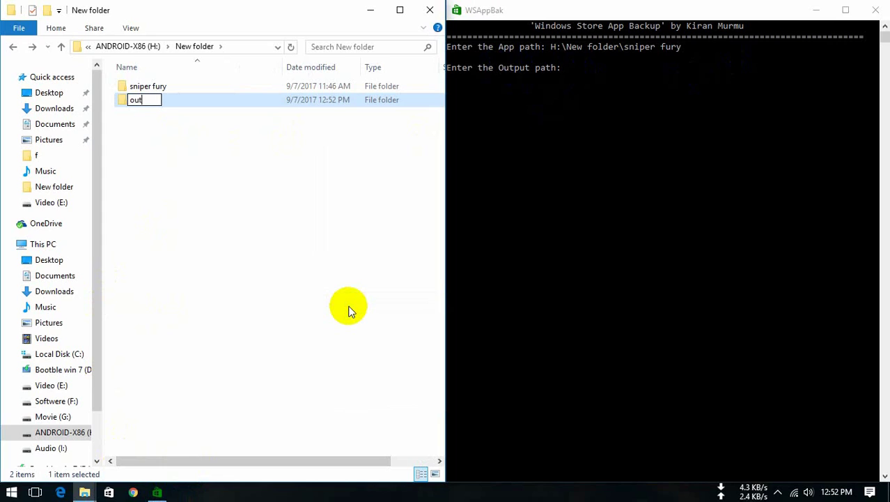
{"action": "type", "text": "put"}
{"action": "key", "text": "Return"}
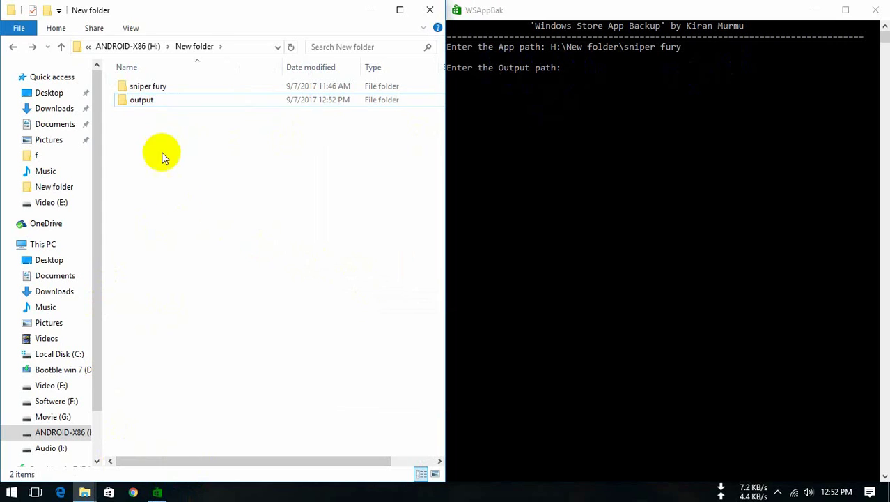
- Enter H:\New folder\output as the output path without the stray quote and submit it
{"action": "left_click_drag", "start_coordinate": [132, 104], "coordinate": [615, 198]}
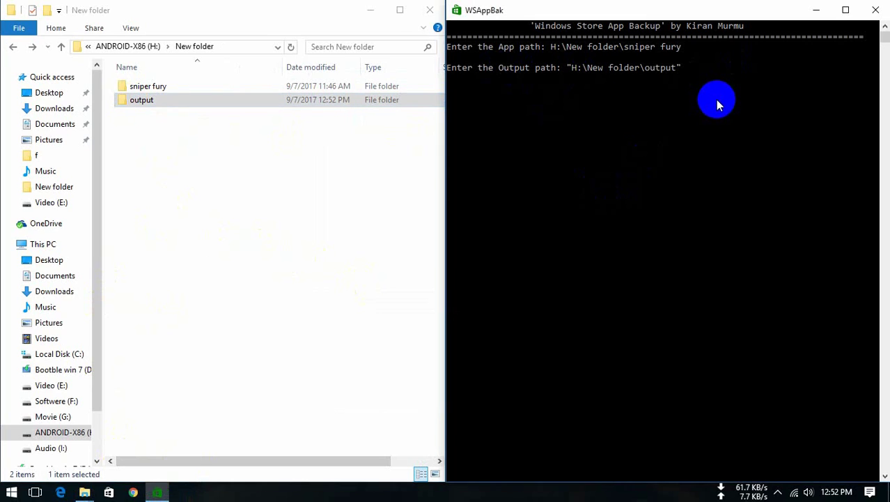
{"action": "left_click", "coordinate": [679, 74]}
{"action": "left_click", "coordinate": [695, 67]}
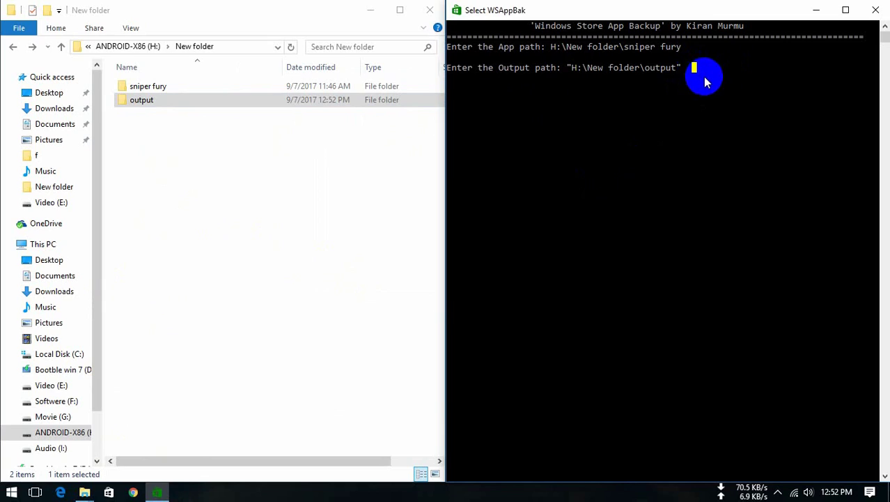
{"action": "key", "text": "Escape"}
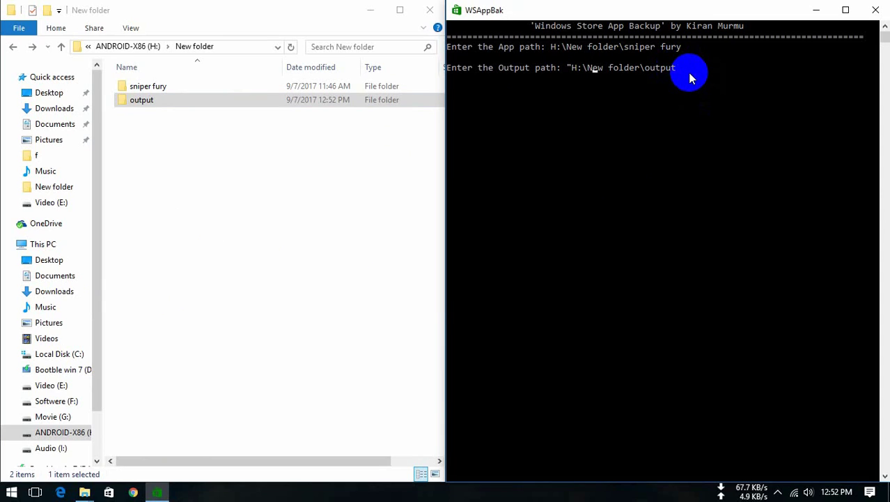
{"action": "key", "text": "BackSpace"}
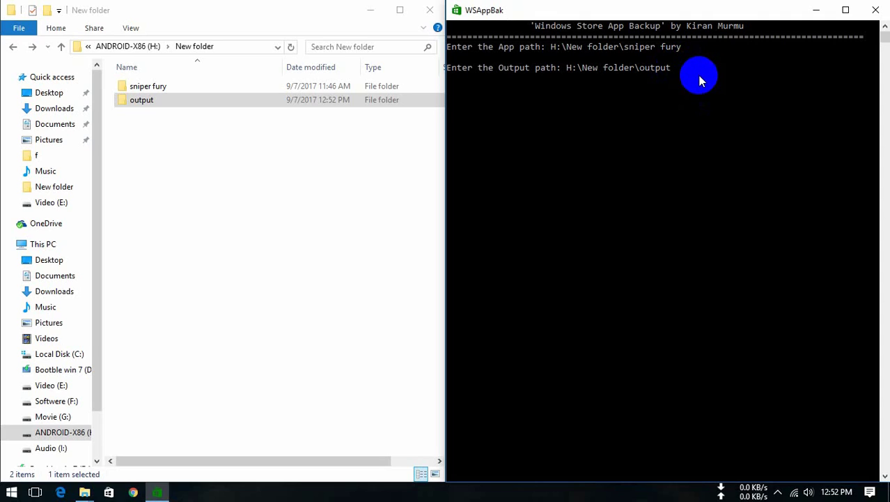
{"action": "key", "text": "Return"}
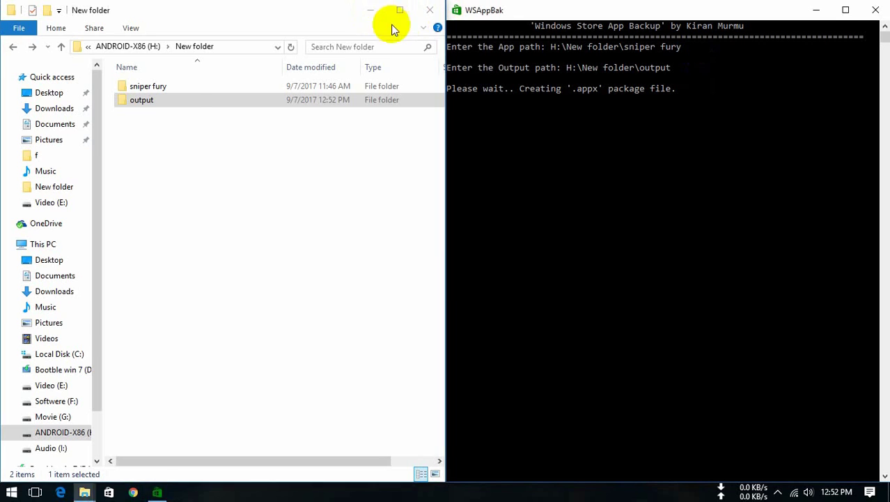
- Move Explorer and the console aside and scroll the log while sniper fury.appx builds
{"action": "left_click", "coordinate": [371, 11]}
{"action": "left_click_drag", "start_coordinate": [561, 12], "coordinate": [243, 77]}
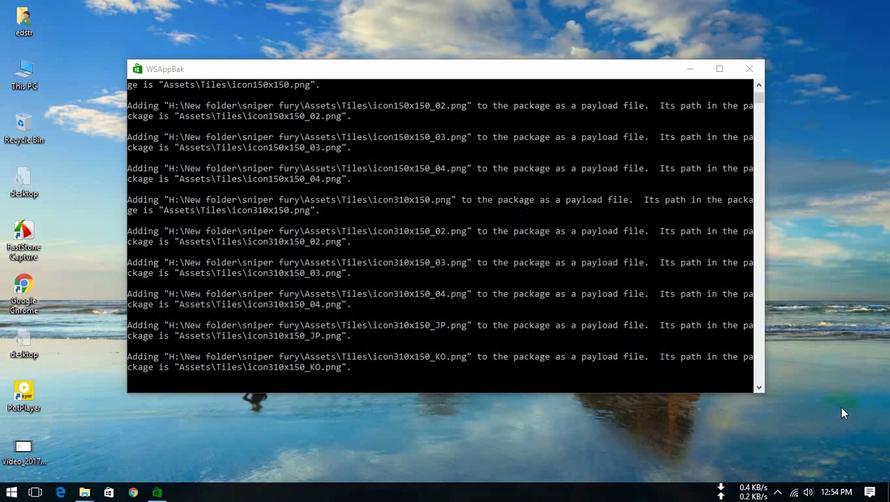
{"action": "left_click", "coordinate": [568, 258]}
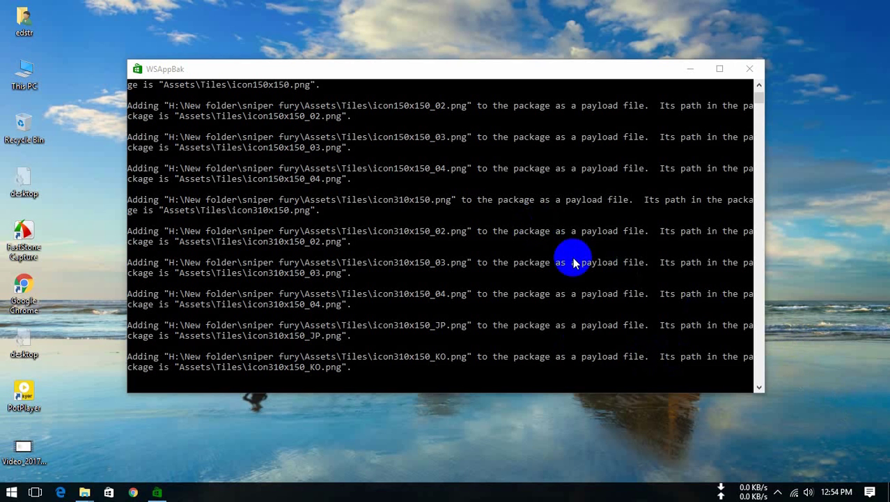
{"action": "scroll", "coordinate": [565, 258], "scroll_direction": "up", "scroll_amount": 20}
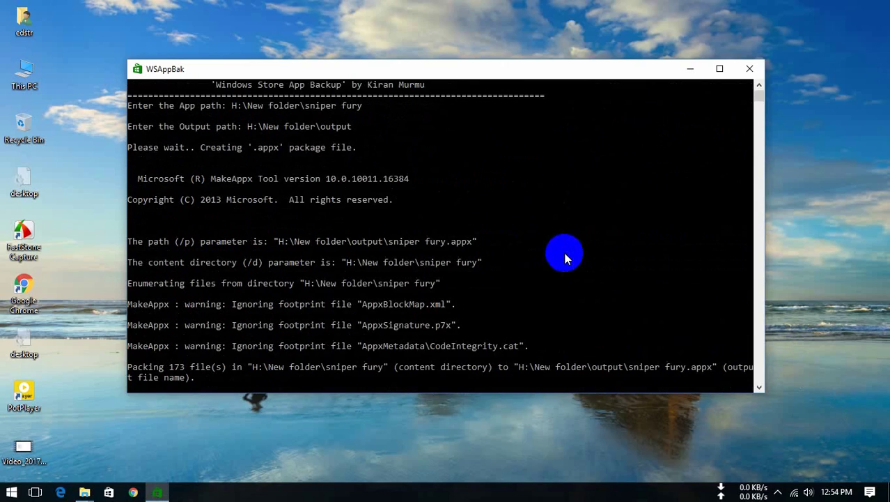
{"action": "scroll", "coordinate": [565, 259], "scroll_direction": "down", "scroll_amount": 15}
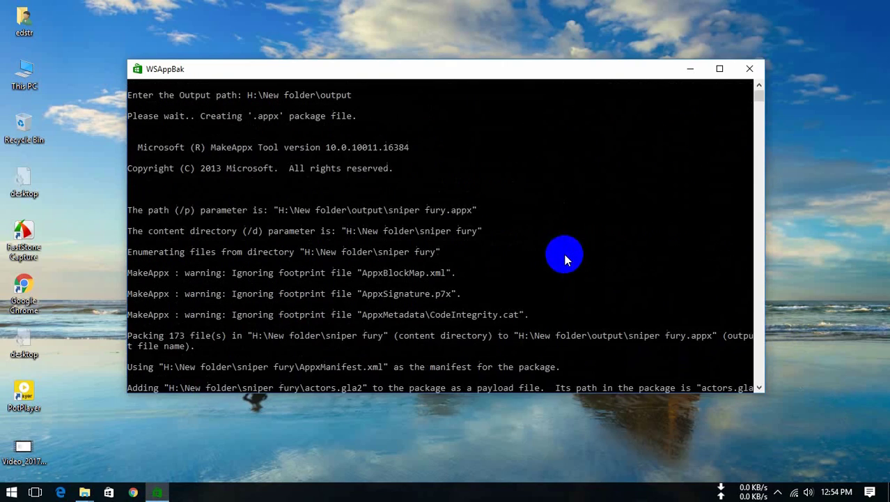
{"action": "scroll", "coordinate": [571, 292], "scroll_direction": "down", "scroll_amount": 10}
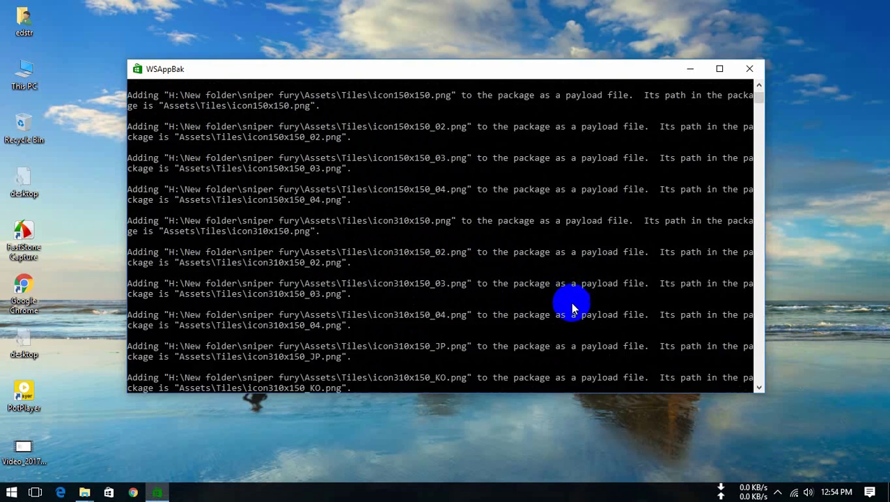
{"action": "scroll", "coordinate": [571, 305], "scroll_direction": "up", "scroll_amount": 1}
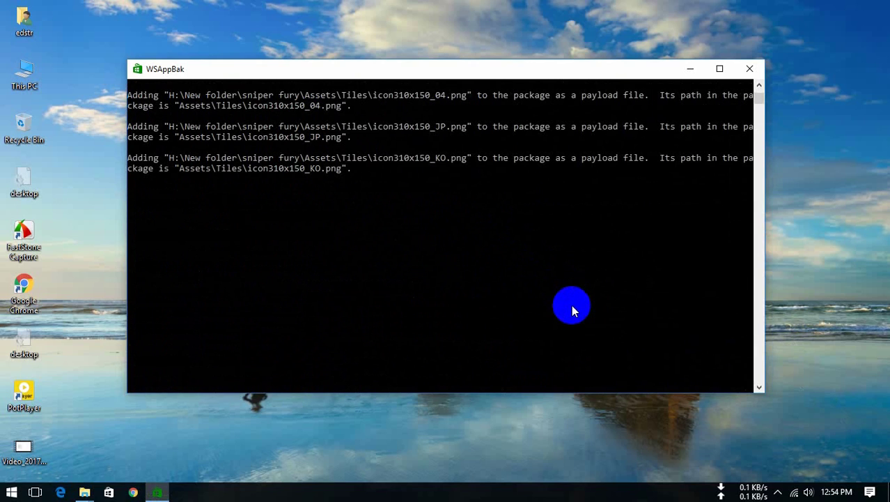
{"action": "scroll", "coordinate": [571, 304], "scroll_direction": "down", "scroll_amount": 1}
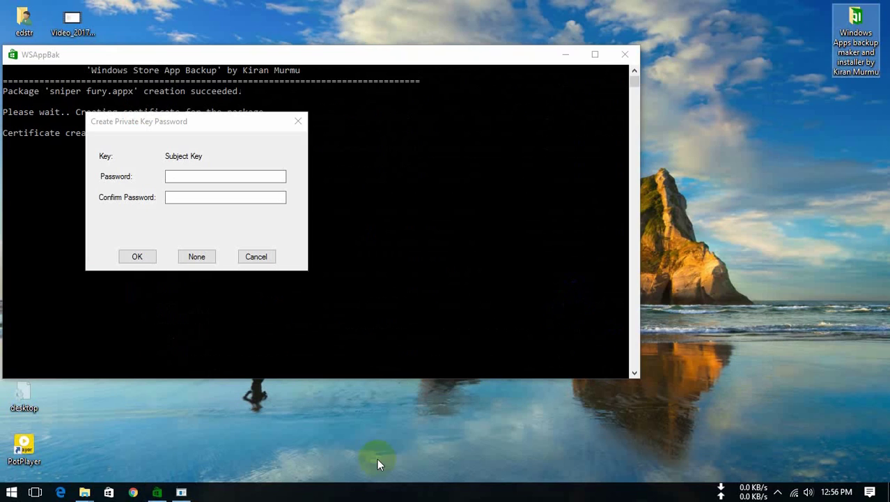
- Leave the private key password fields blank and choose None
{"action": "left_click", "coordinate": [422, 380]}
{"action": "left_click_drag", "start_coordinate": [205, 123], "coordinate": [227, 120]}
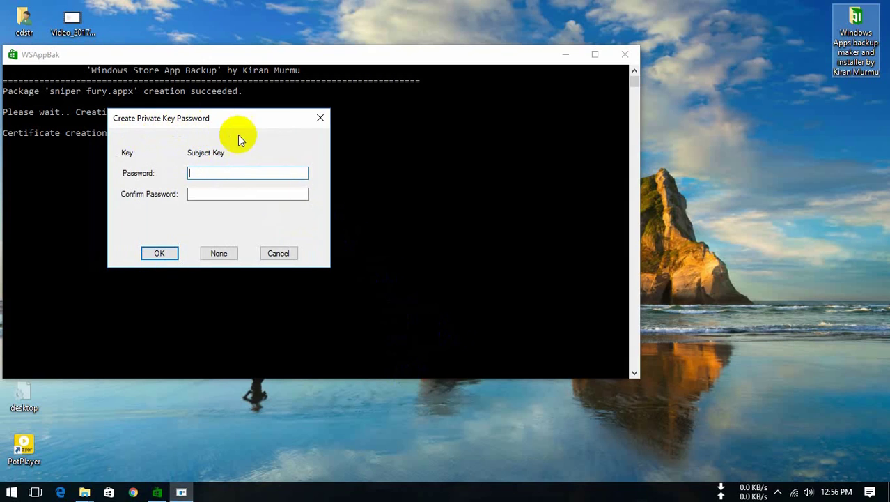
{"action": "key", "text": "Tab"}
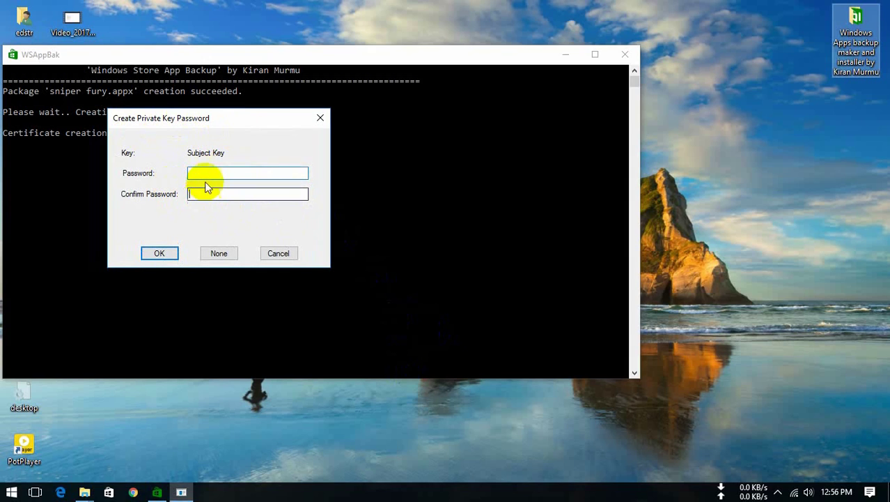
{"action": "left_click", "coordinate": [219, 253]}
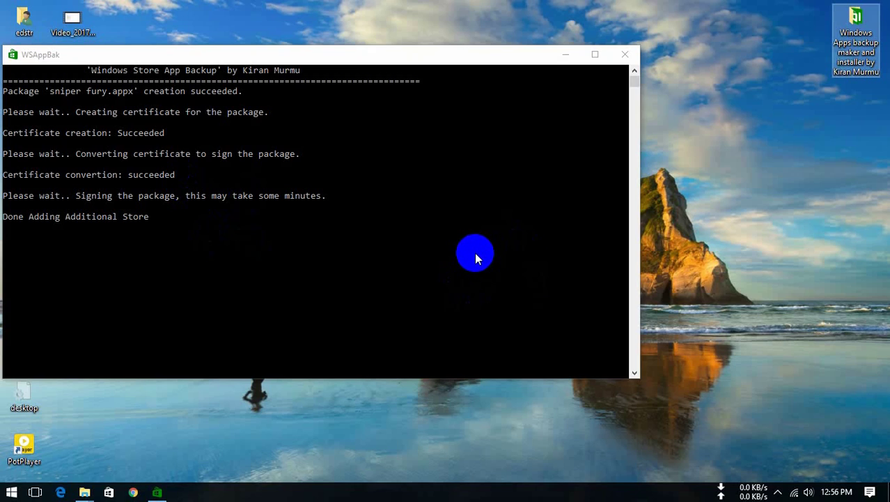
- Refresh the desktop and reposition the console while package signing completes
{"action": "scroll", "coordinate": [435, 297], "scroll_direction": "down", "scroll_amount": 1}
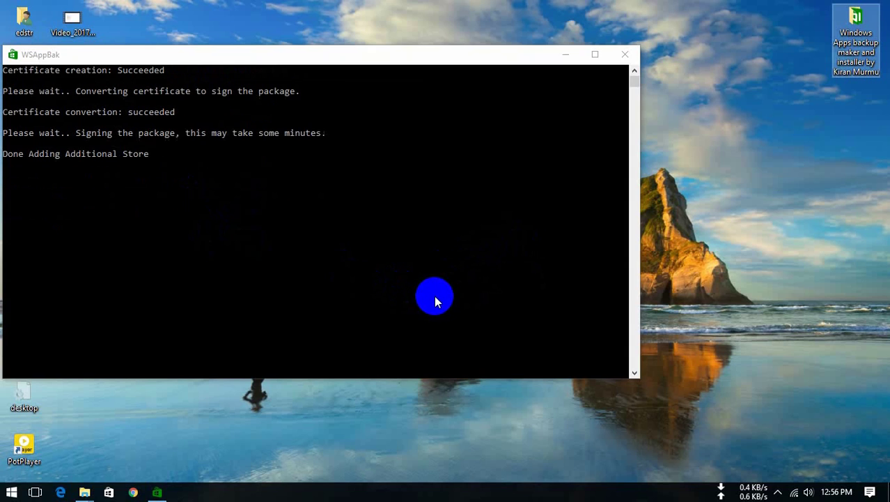
{"action": "scroll", "coordinate": [423, 287], "scroll_direction": "up", "scroll_amount": 1}
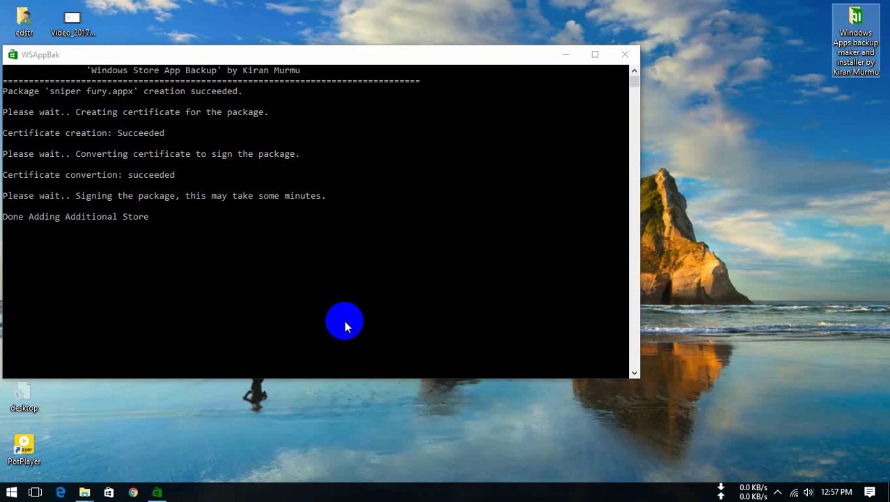
{"action": "right_click", "coordinate": [718, 255]}
{"action": "left_click", "coordinate": [730, 291]}
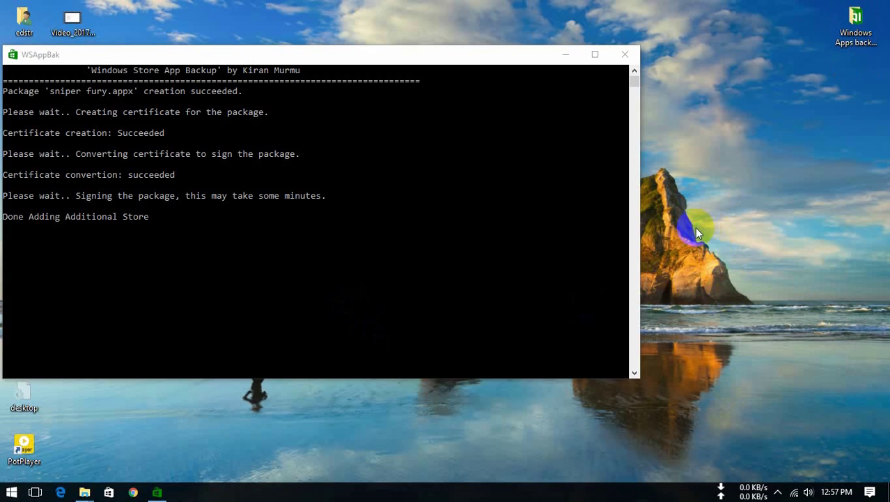
{"action": "left_click_drag", "start_coordinate": [489, 62], "coordinate": [588, 59]}
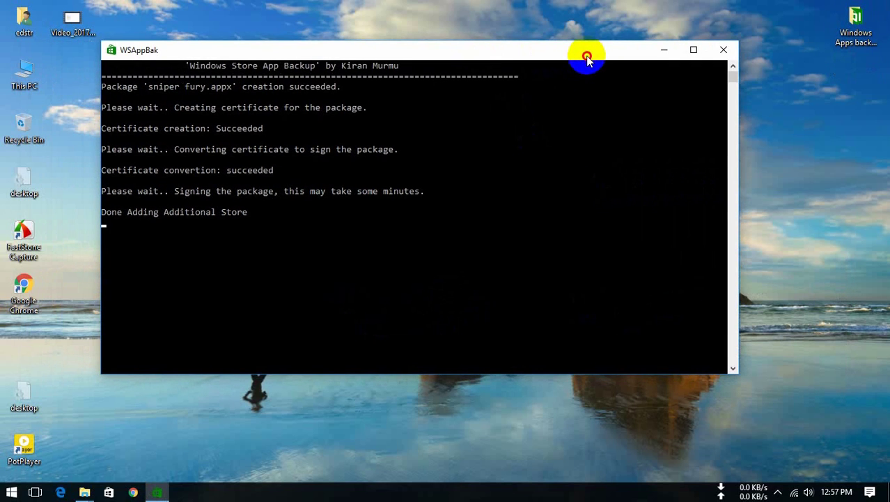
{"action": "left_click", "coordinate": [160, 493]}
{"action": "left_click", "coordinate": [160, 493]}
- Exit WSAppBak after successful signing and refresh the desktop
{"action": "left_click", "coordinate": [310, 383]}
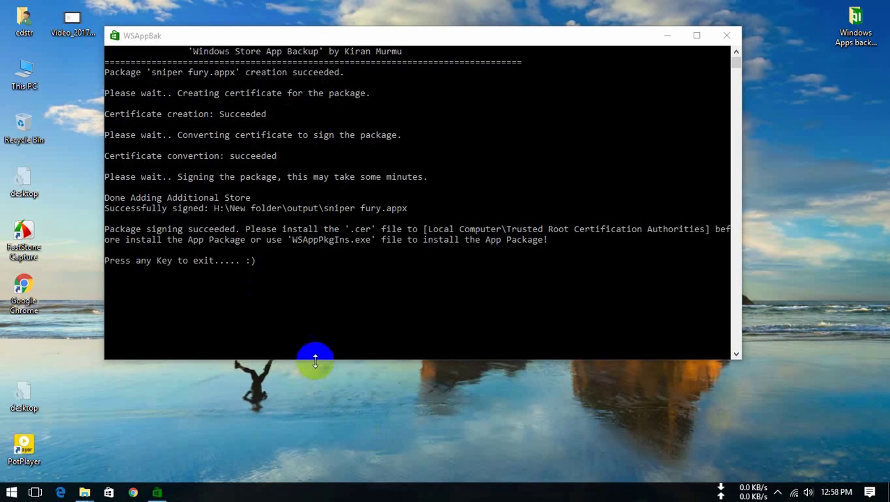
{"action": "left_click", "coordinate": [237, 271]}
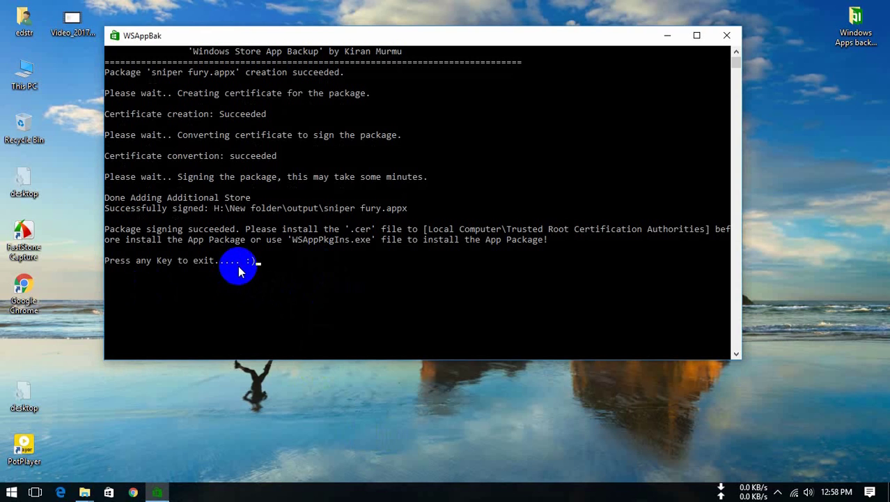
{"action": "key", "text": "Return"}
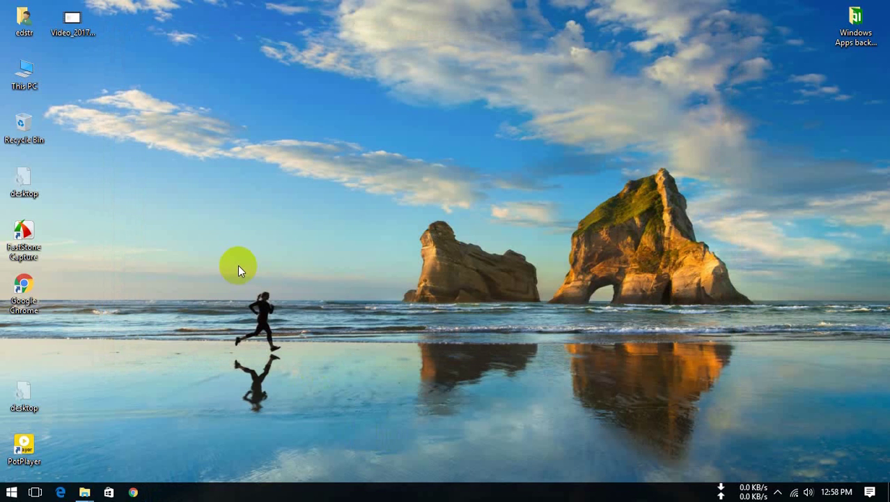
{"action": "right_click", "coordinate": [230, 239]}
{"action": "left_click", "coordinate": [259, 273]}
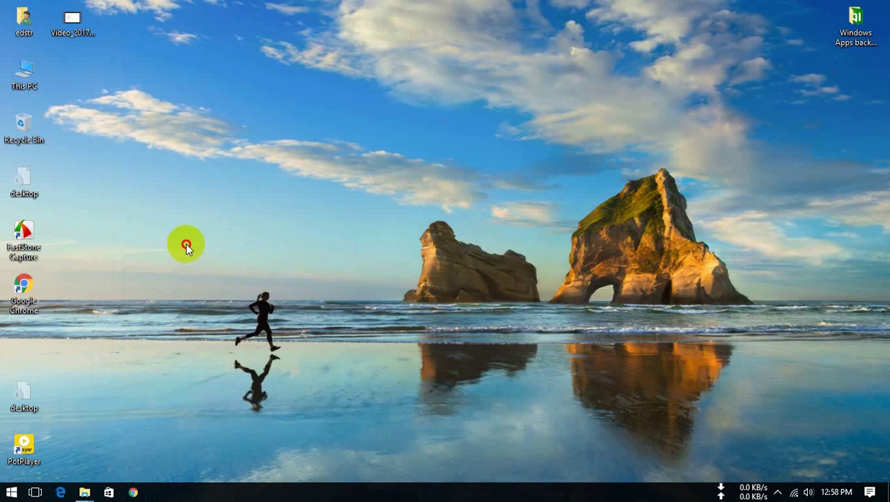
- Open H:\New folder\output in a maximized File Explorer and refresh the listing
{"action": "double_click", "coordinate": [21, 83]}
{"action": "left_click", "coordinate": [646, 28]}
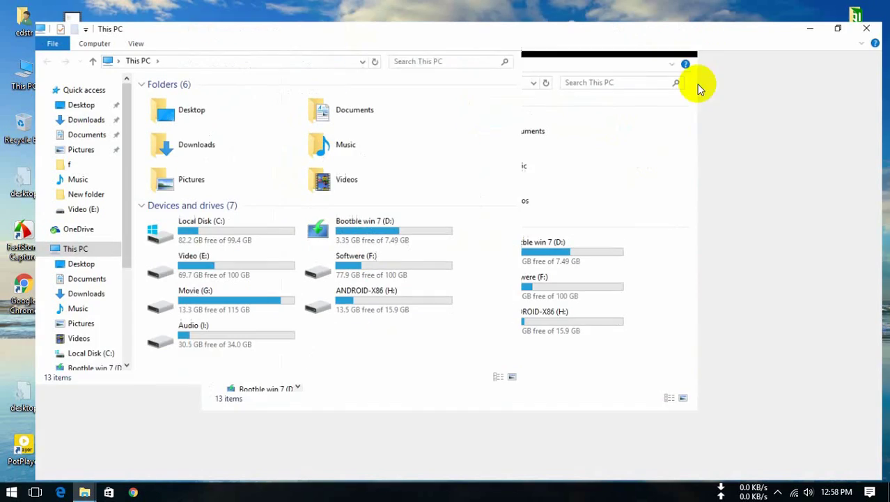
{"action": "left_click", "coordinate": [350, 221]}
{"action": "double_click", "coordinate": [350, 221]}
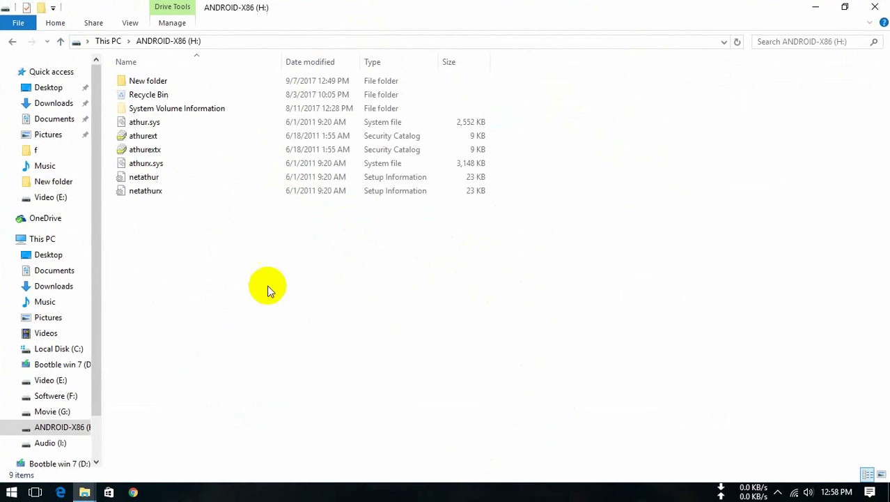
{"action": "right_click", "coordinate": [234, 253]}
{"action": "left_click", "coordinate": [263, 303]}
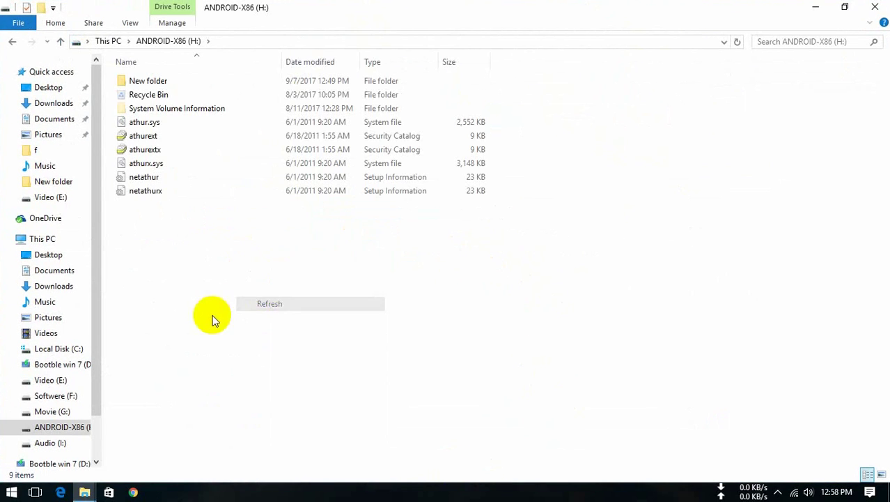
{"action": "double_click", "coordinate": [143, 81]}
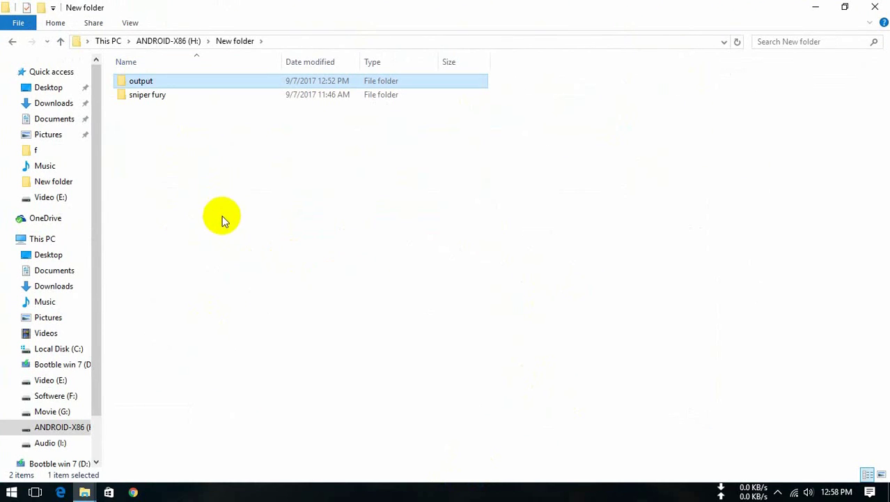
{"action": "left_click", "coordinate": [202, 199]}
{"action": "left_click", "coordinate": [149, 97]}
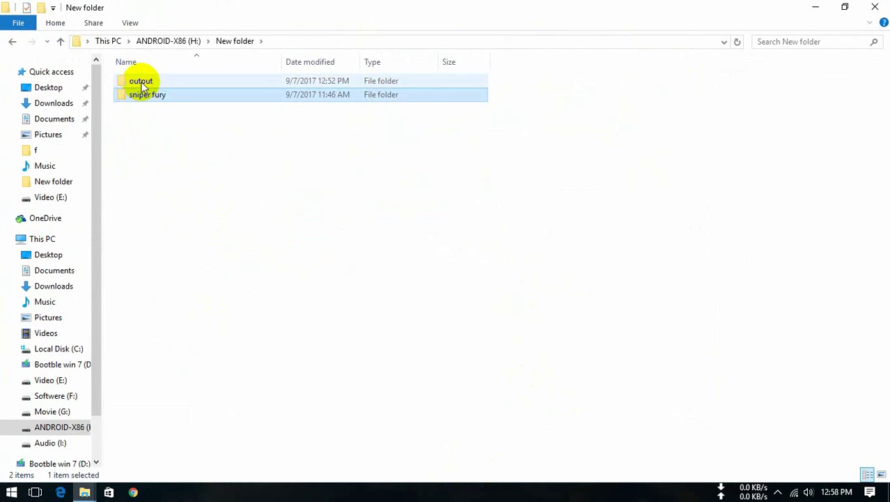
{"action": "double_click", "coordinate": [139, 81]}
{"action": "right_click", "coordinate": [174, 165]}
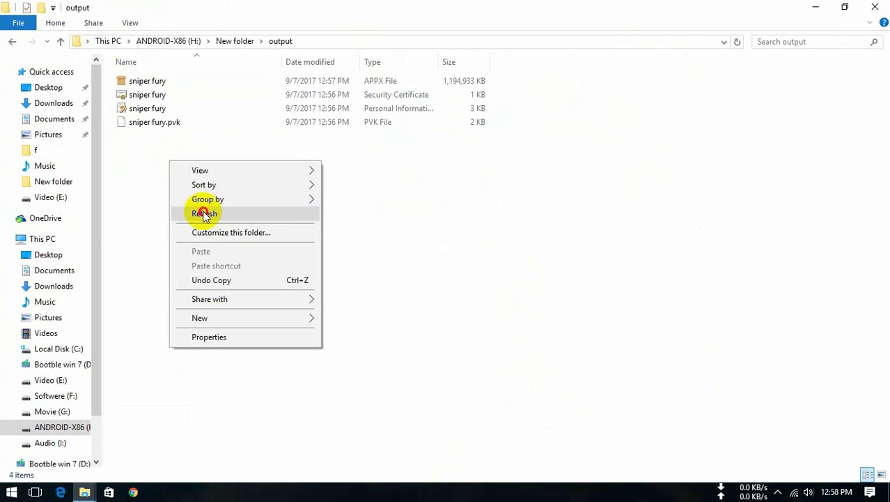
{"action": "left_click", "coordinate": [294, 212]}
- Select and inspect the four generated sniper fury files
{"action": "left_click_drag", "start_coordinate": [174, 144], "coordinate": [97, 62]}
{"action": "left_click", "coordinate": [185, 177]}
{"action": "mouse_move", "coordinate": [203, 168]}
{"action": "left_mouse_down"}
{"action": "mouse_move", "coordinate": [123, 65]}
{"action": "mouse_move", "coordinate": [179, 175]}
{"action": "mouse_move", "coordinate": [119, 40]}
{"action": "mouse_move", "coordinate": [211, 181]}
{"action": "left_mouse_up"}
{"action": "left_click", "coordinate": [211, 182]}
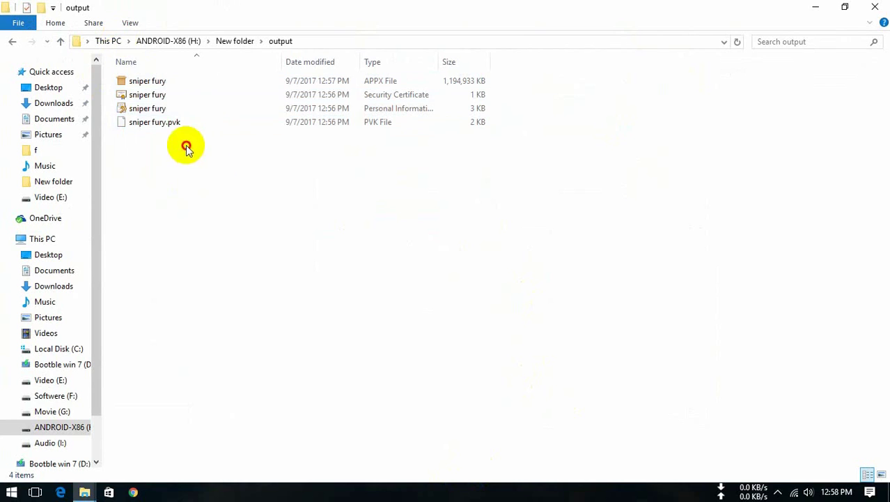
{"action": "left_click", "coordinate": [139, 95]}
{"action": "left_click", "coordinate": [204, 179]}
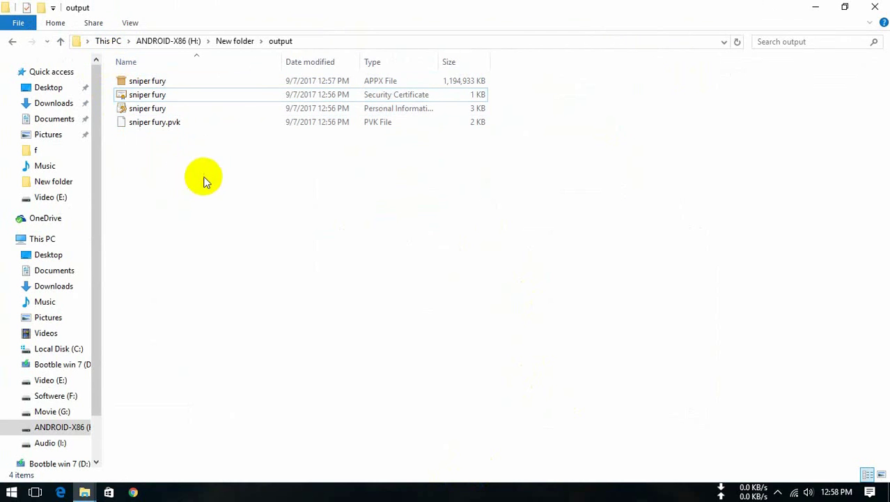
- Snap the output folder window right, refresh the desktop, then maximize it again
{"action": "double_click", "coordinate": [308, 6]}
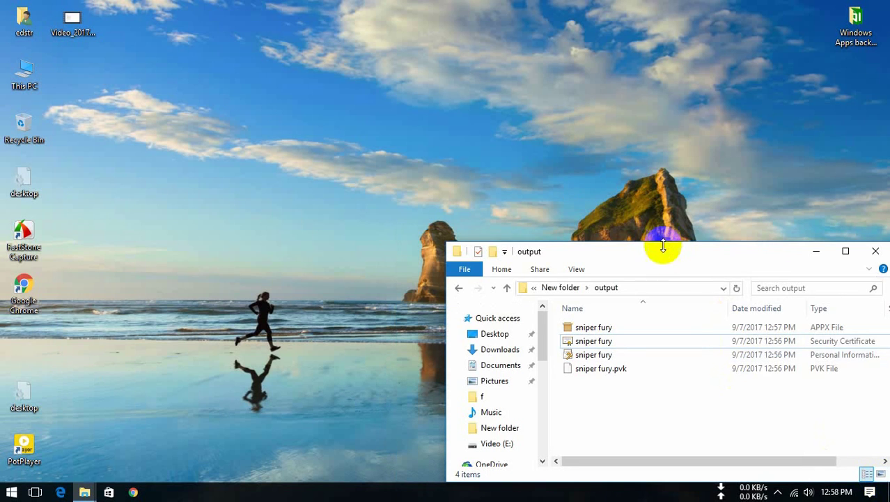
{"action": "left_click_drag", "start_coordinate": [662, 249], "coordinate": [889, 63]}
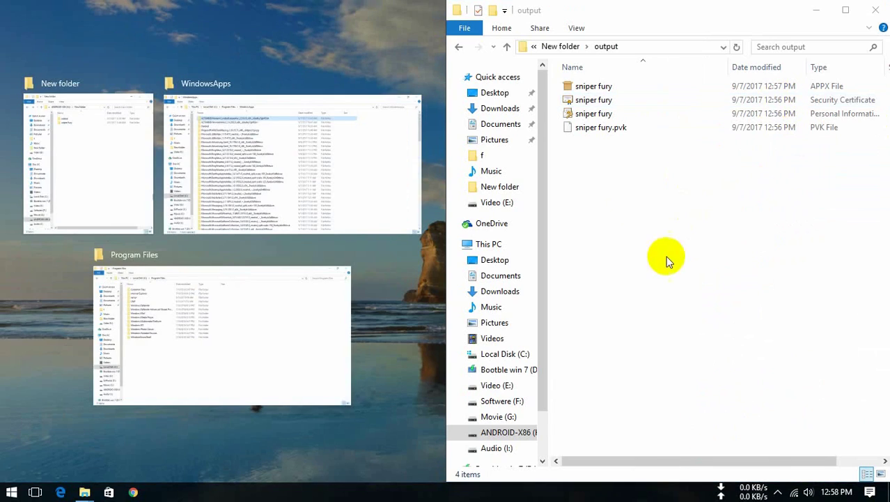
{"action": "left_click", "coordinate": [673, 230]}
{"action": "right_click", "coordinate": [181, 134]}
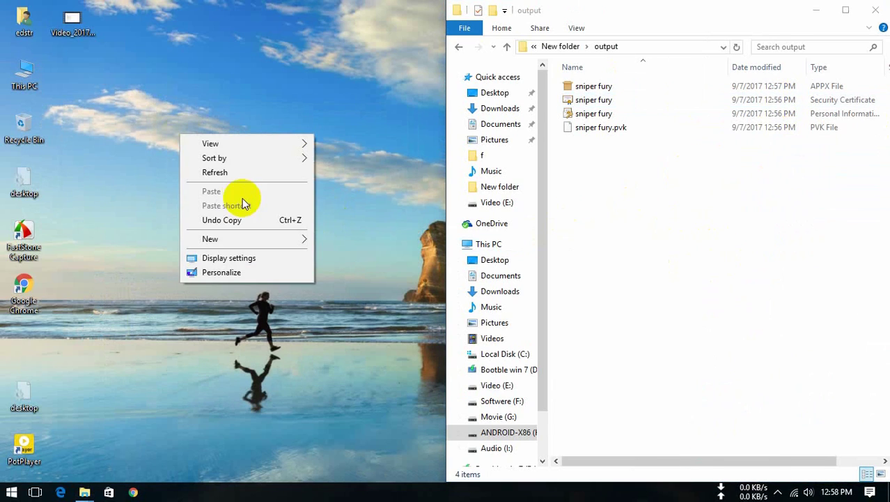
{"action": "left_click", "coordinate": [235, 169]}
{"action": "right_click", "coordinate": [236, 167]}
{"action": "left_click", "coordinate": [265, 201]}
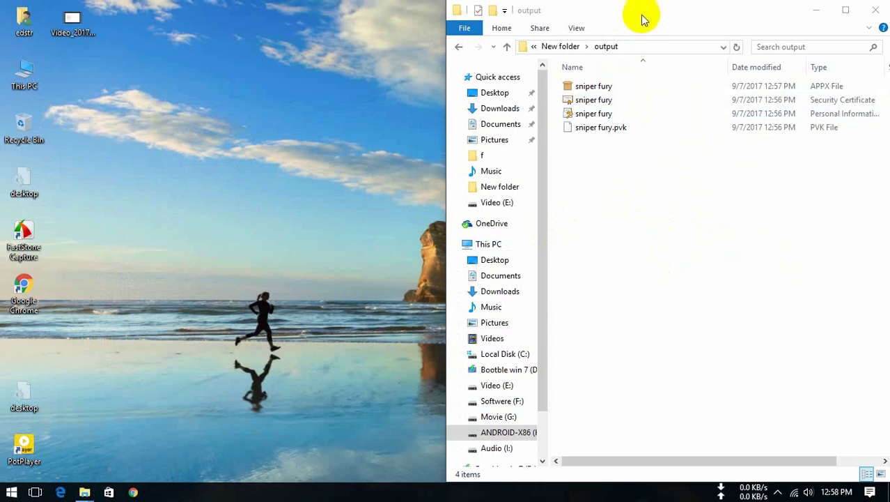
{"action": "left_click_drag", "start_coordinate": [642, 13], "coordinate": [414, 5]}
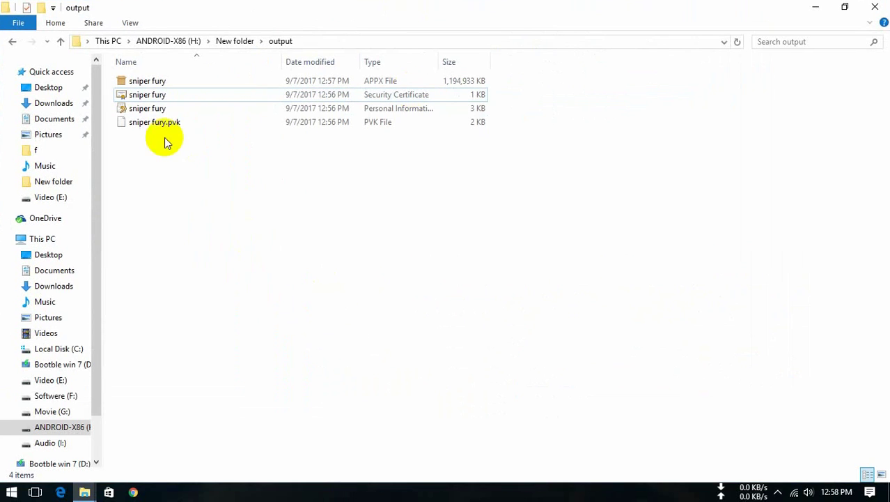
- Widen the Type column so the full file type names show
{"action": "left_click", "coordinate": [139, 98]}
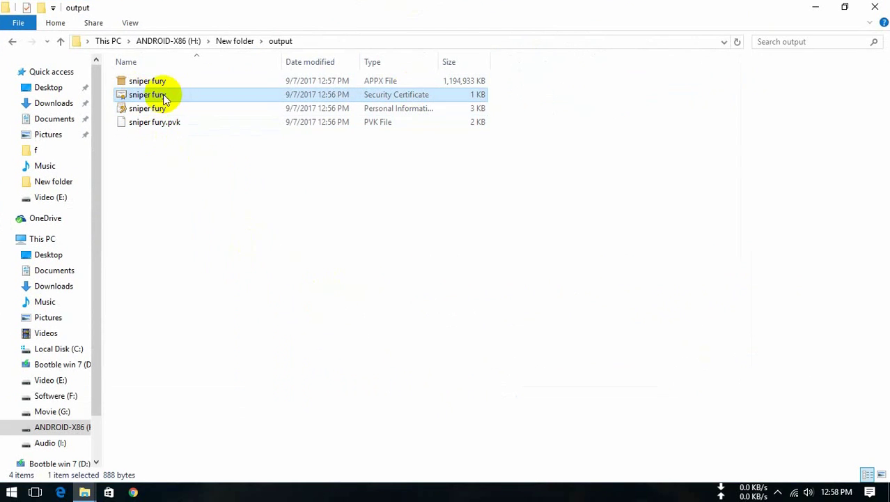
{"action": "left_click", "coordinate": [147, 84]}
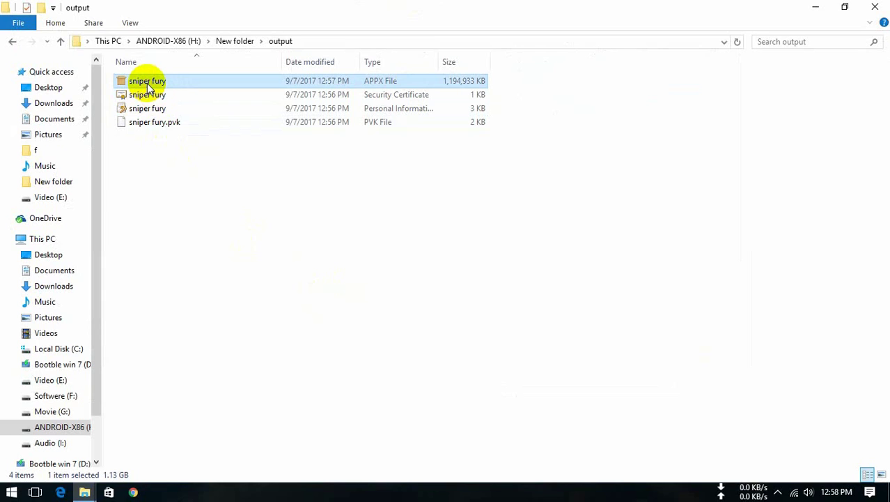
{"action": "left_click", "coordinate": [188, 240]}
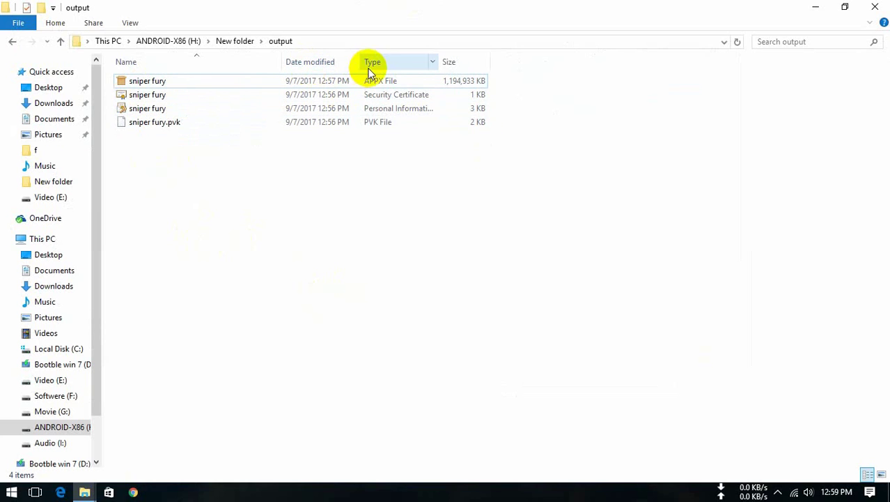
{"action": "left_click_drag", "start_coordinate": [439, 62], "coordinate": [533, 62]}
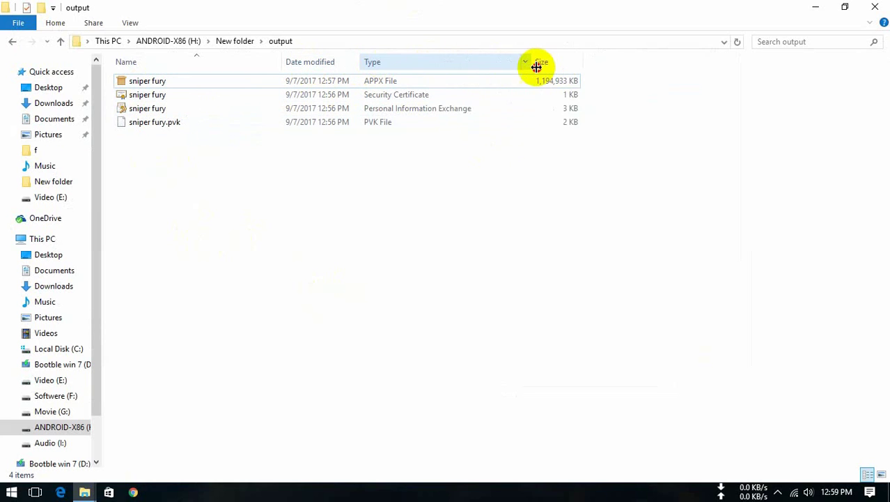
{"action": "left_click", "coordinate": [150, 96]}
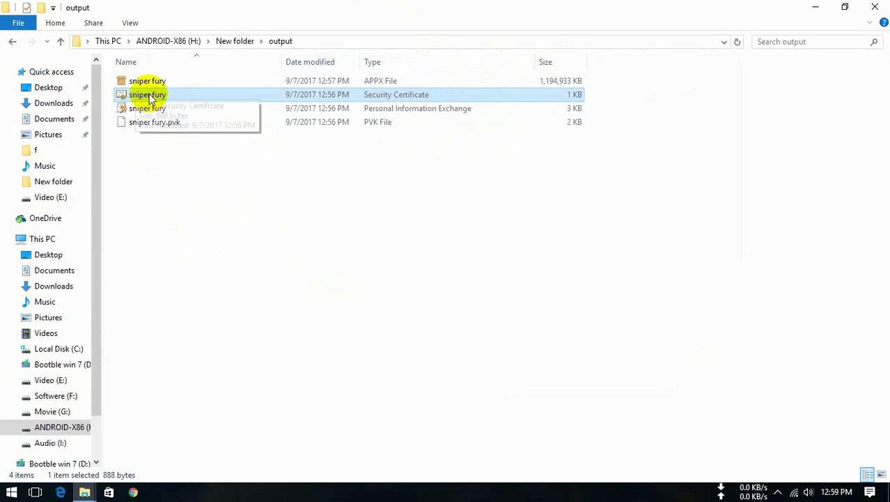
- Open the sniper fury certificate and start installing it for the Local Machine
{"action": "right_click", "coordinate": [151, 97]}
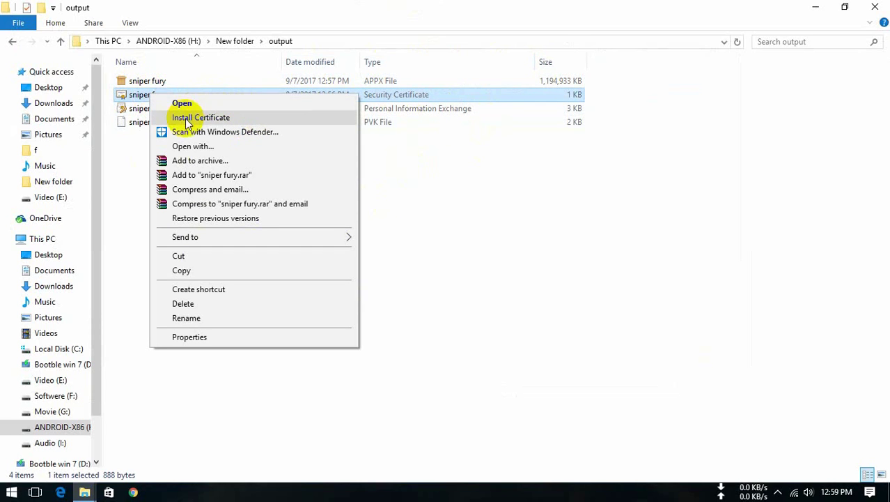
{"action": "left_click", "coordinate": [183, 104]}
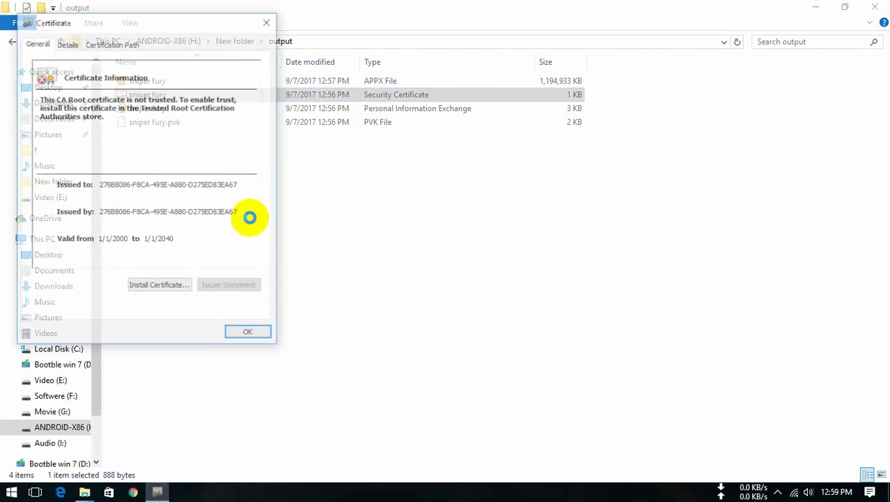
{"action": "left_click_drag", "start_coordinate": [153, 29], "coordinate": [322, 54]}
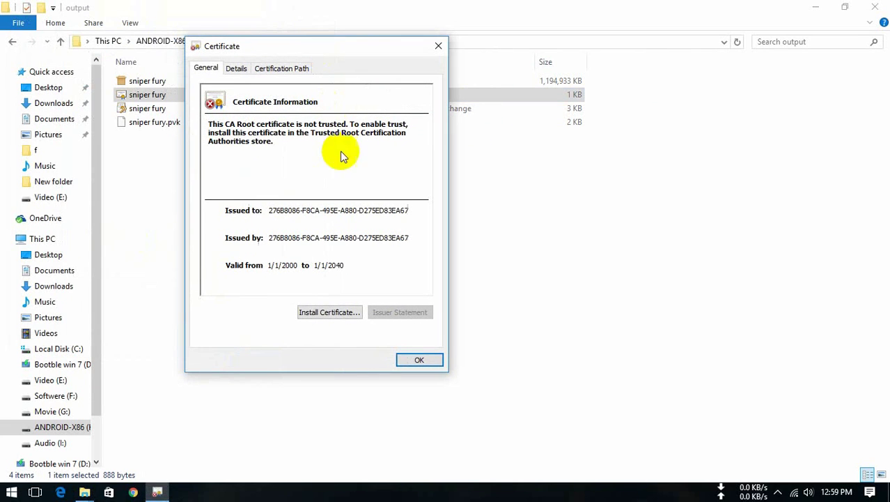
{"action": "left_click", "coordinate": [330, 312]}
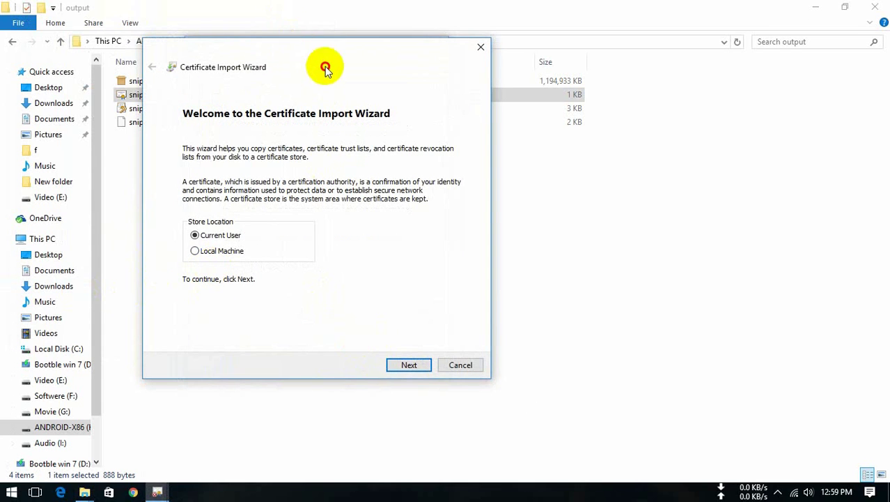
{"action": "left_click_drag", "start_coordinate": [294, 45], "coordinate": [425, 104]}
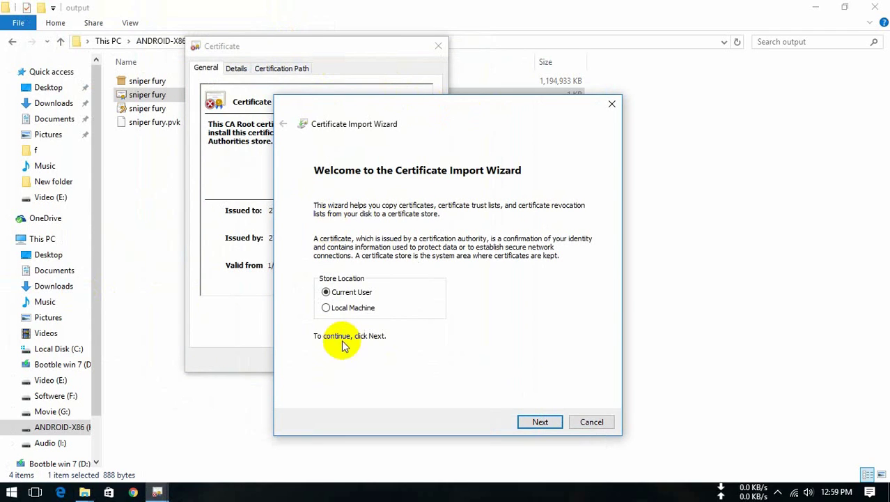
{"action": "left_click", "coordinate": [327, 307]}
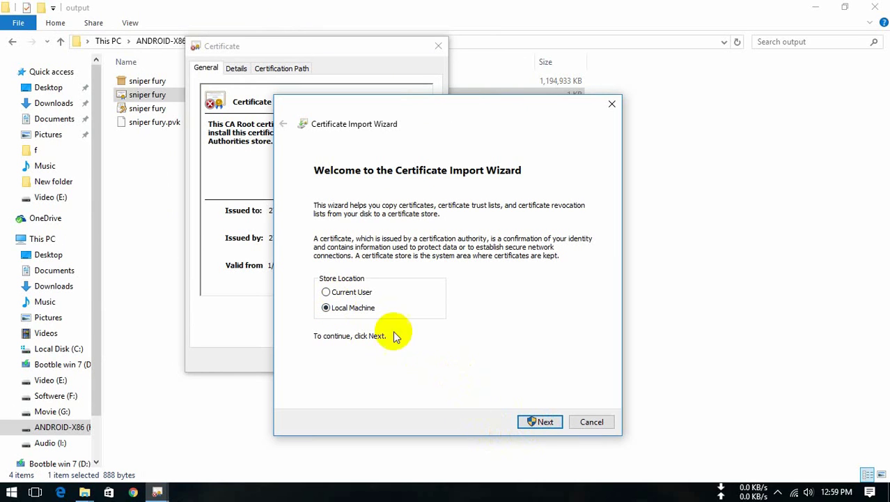
- Place the certificate in the Trusted People store and finish the import
{"action": "left_click", "coordinate": [242, 198]}
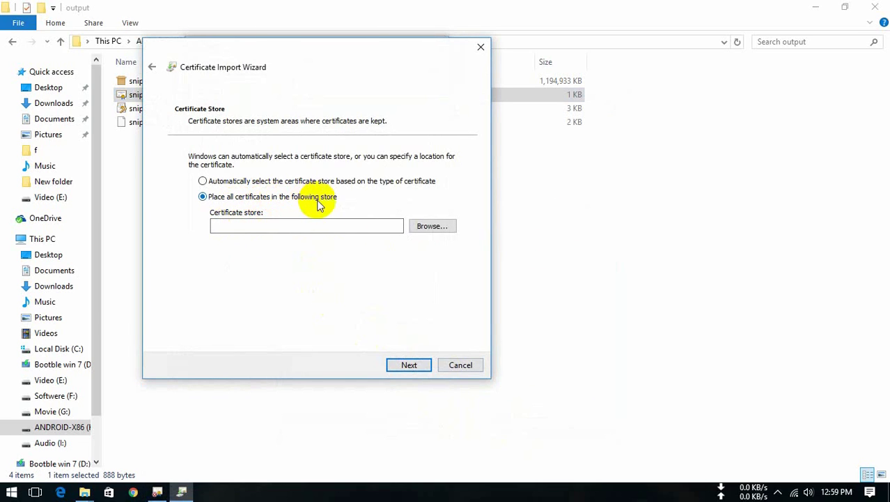
{"action": "left_click", "coordinate": [433, 228]}
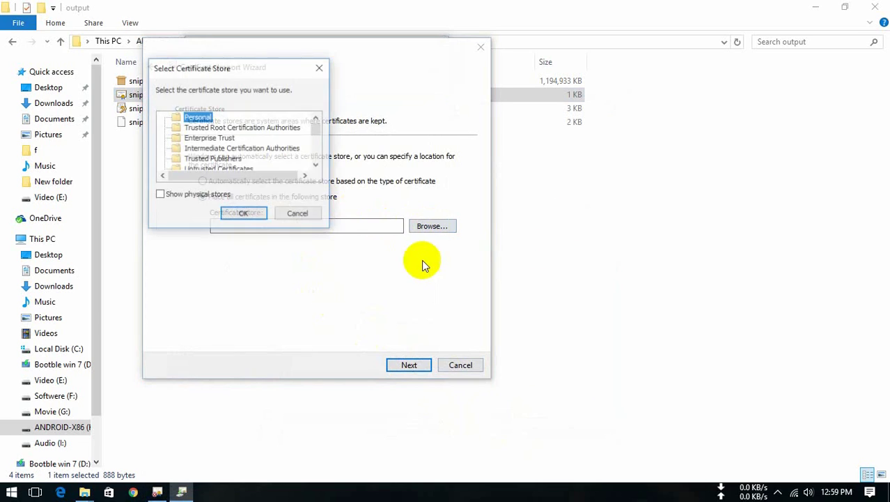
{"action": "left_click", "coordinate": [220, 161]}
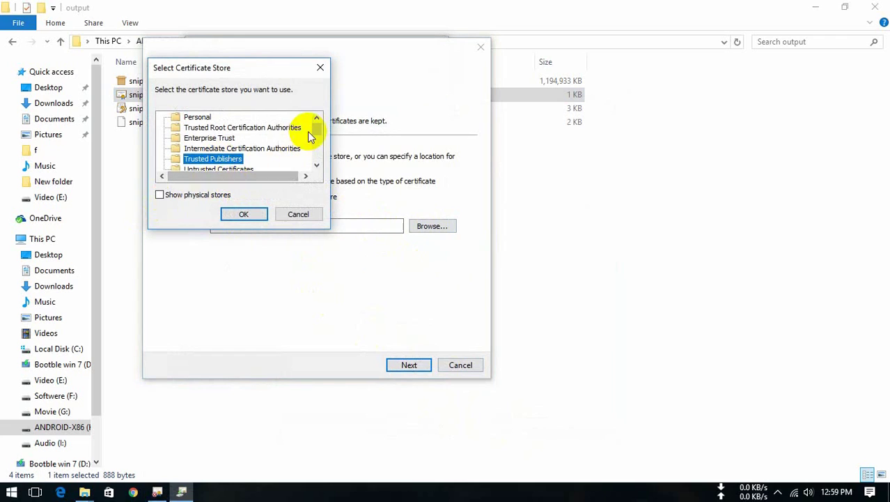
{"action": "scroll", "coordinate": [216, 159], "scroll_direction": "down", "scroll_amount": 1}
{"action": "left_click", "coordinate": [222, 159]}
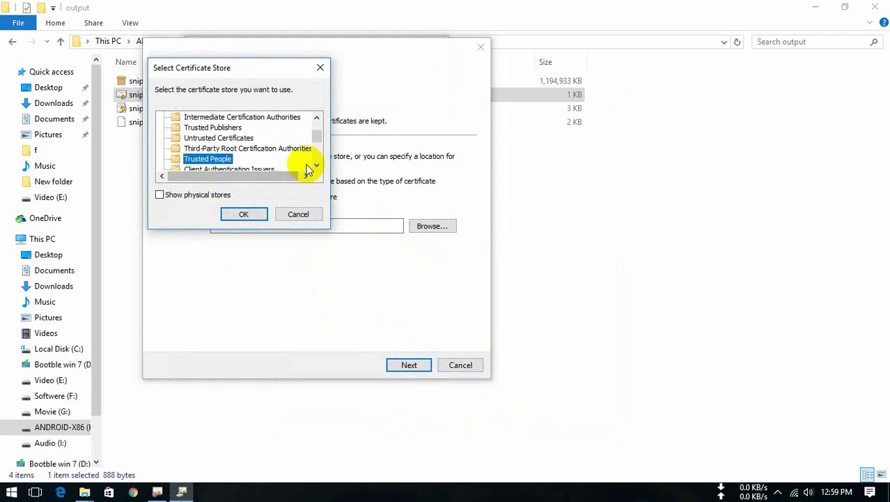
{"action": "left_click", "coordinate": [243, 216]}
{"action": "left_click", "coordinate": [404, 365]}
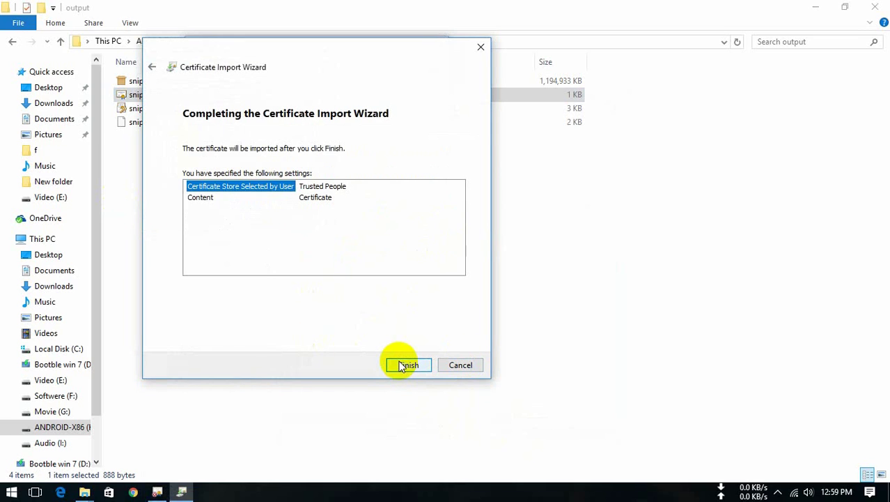
{"action": "left_click", "coordinate": [403, 365]}
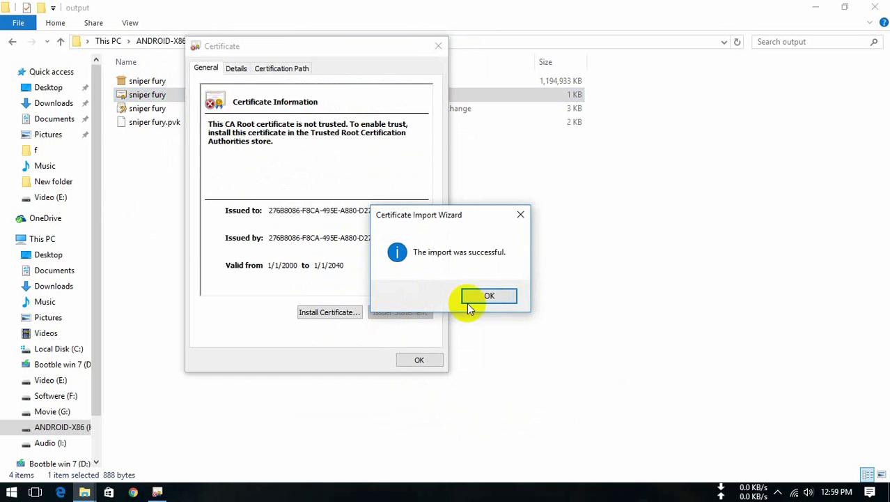
{"action": "left_click", "coordinate": [487, 296]}
- Close the certificate details, refresh the output folder, and open the sniper fury APPX package
{"action": "left_click", "coordinate": [418, 359]}
{"action": "right_click", "coordinate": [237, 203]}
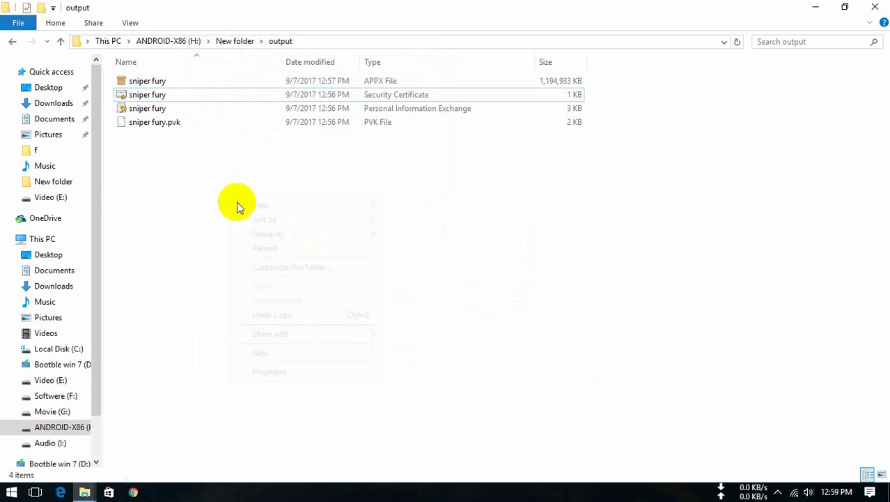
{"action": "left_click", "coordinate": [268, 247]}
{"action": "left_click", "coordinate": [154, 80]}
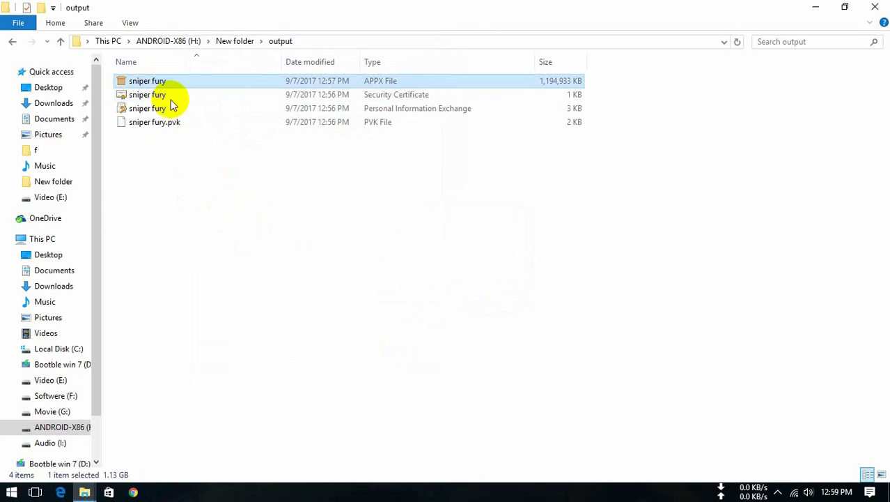
{"action": "double_click", "coordinate": [147, 82]}
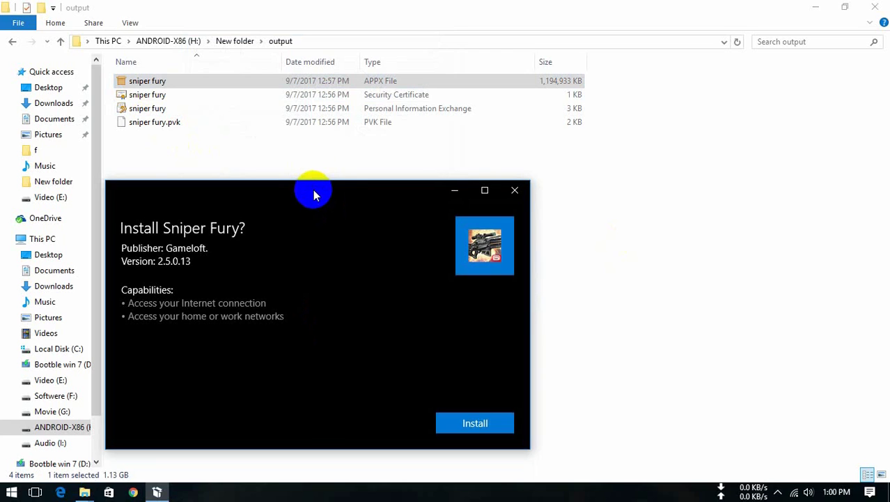
- Install Sniper Fury 2.5.0.13 by Gameloft in App Installer and launch the game
{"action": "left_click_drag", "start_coordinate": [314, 193], "coordinate": [363, 87]}
{"action": "left_click", "coordinate": [523, 318]}
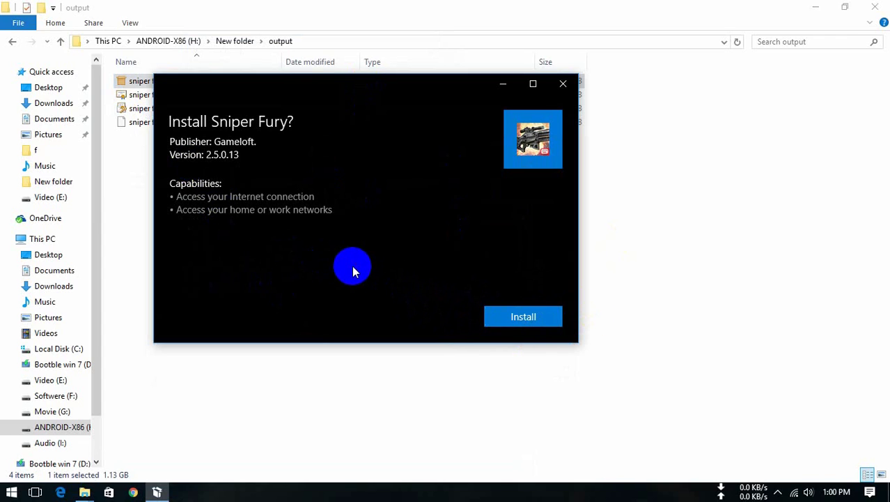
{"action": "left_click", "coordinate": [543, 325]}
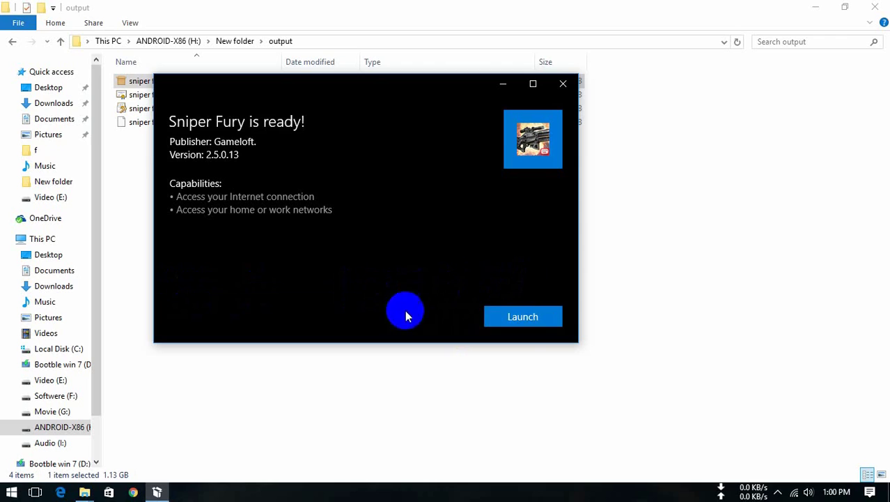
{"action": "left_click", "coordinate": [519, 134]}
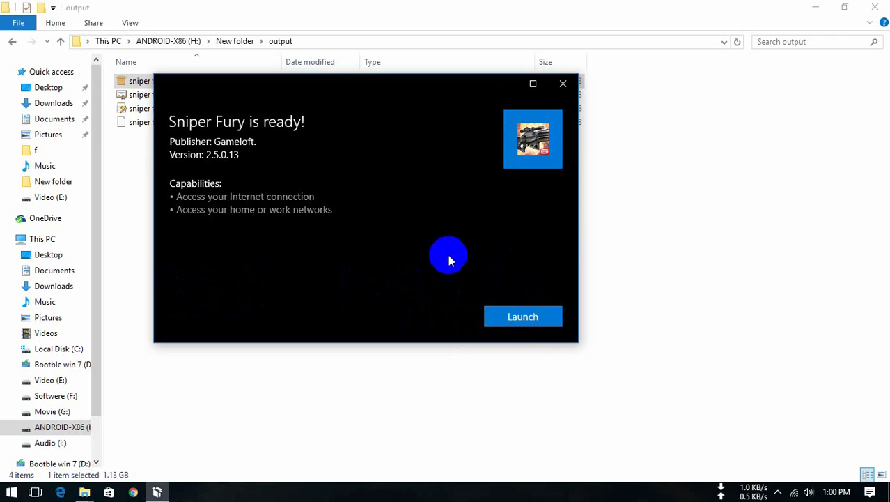
{"action": "left_click", "coordinate": [528, 316]}
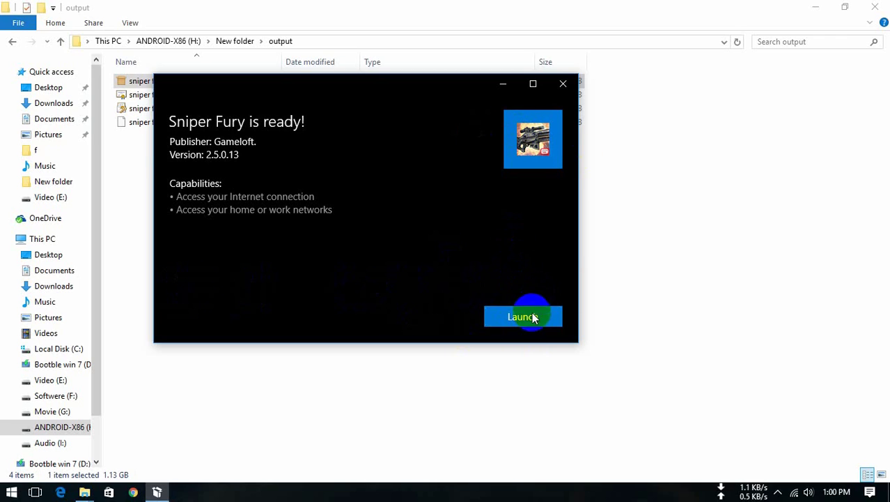
{"action": "left_click", "coordinate": [522, 315]}
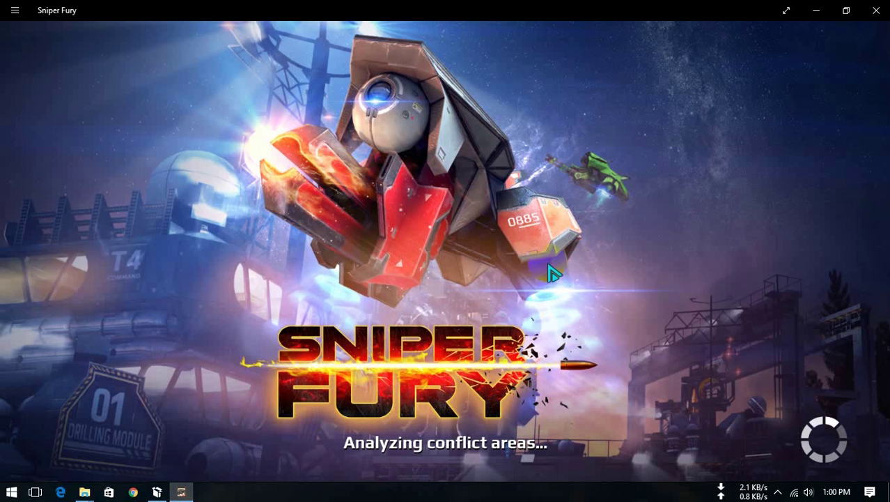
- Close the running Sniper Fury game and the install-complete dialog
{"action": "left_click", "coordinate": [877, 13]}
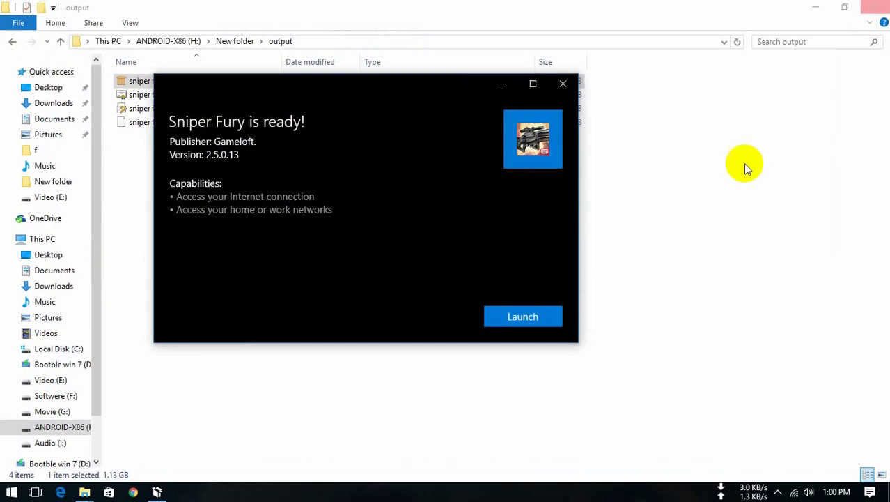
{"action": "left_click", "coordinate": [556, 100]}
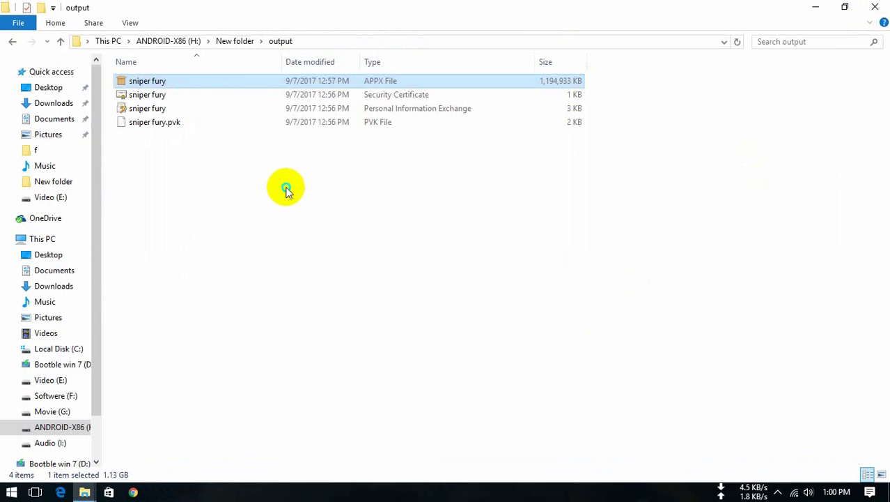
{"action": "right_click", "coordinate": [298, 188]}
{"action": "left_click", "coordinate": [197, 242]}
- Delete the sniper fury source folder from H:\New folder
{"action": "left_click", "coordinate": [235, 40]}
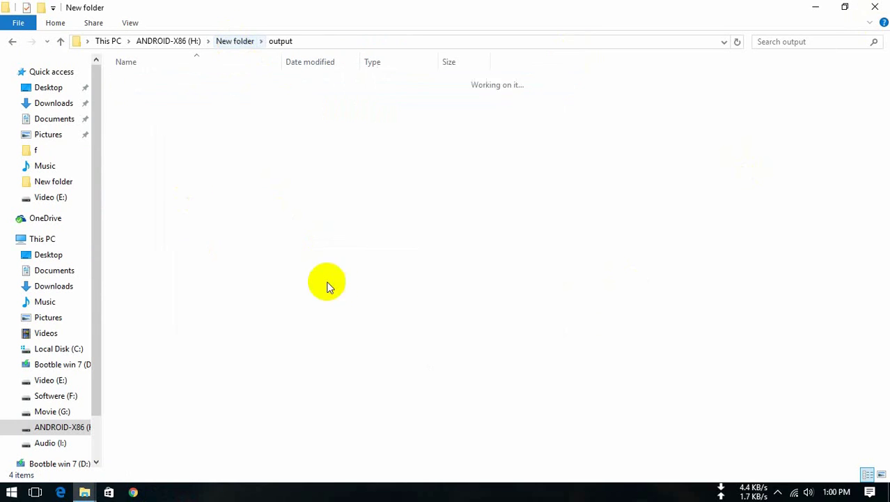
{"action": "left_click", "coordinate": [159, 85]}
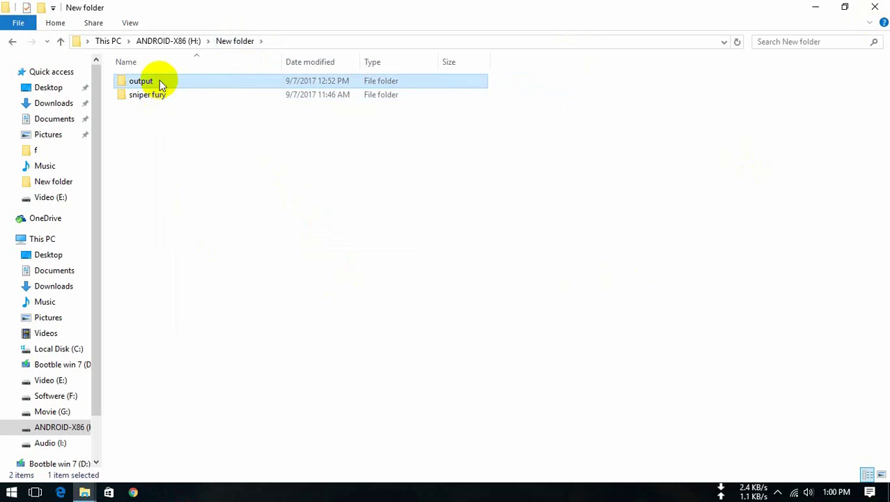
{"action": "left_click", "coordinate": [161, 98]}
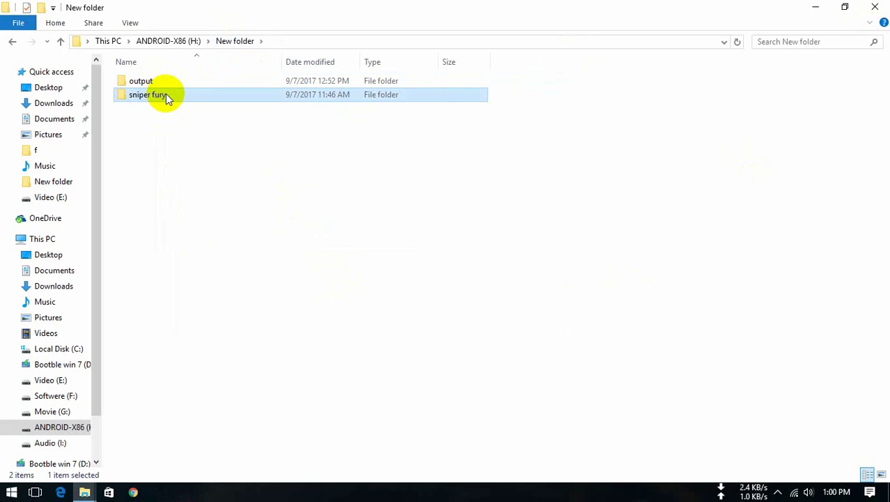
{"action": "key", "text": "Delete"}
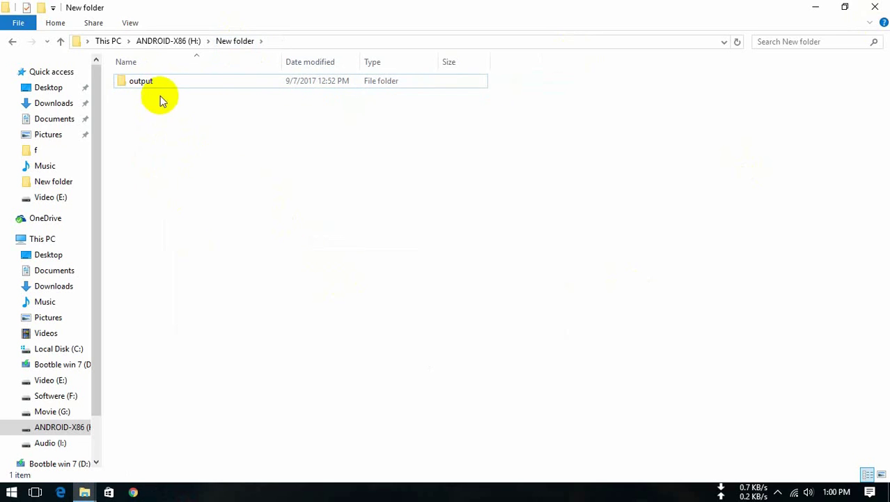
{"action": "double_click", "coordinate": [152, 84]}
{"action": "left_click", "coordinate": [13, 42]}
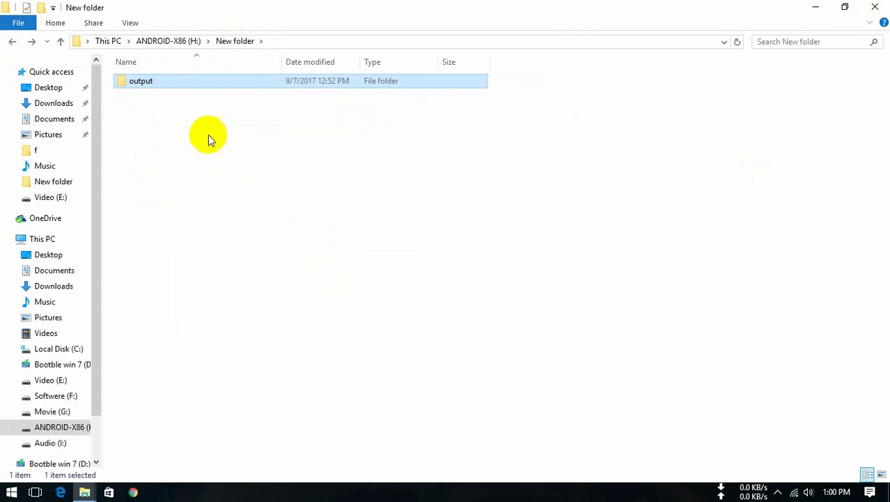
- Refresh the New folder listing until only the output folder remains
{"action": "right_click", "coordinate": [179, 120]}
{"action": "left_click", "coordinate": [205, 178]}
{"action": "right_click", "coordinate": [142, 175]}
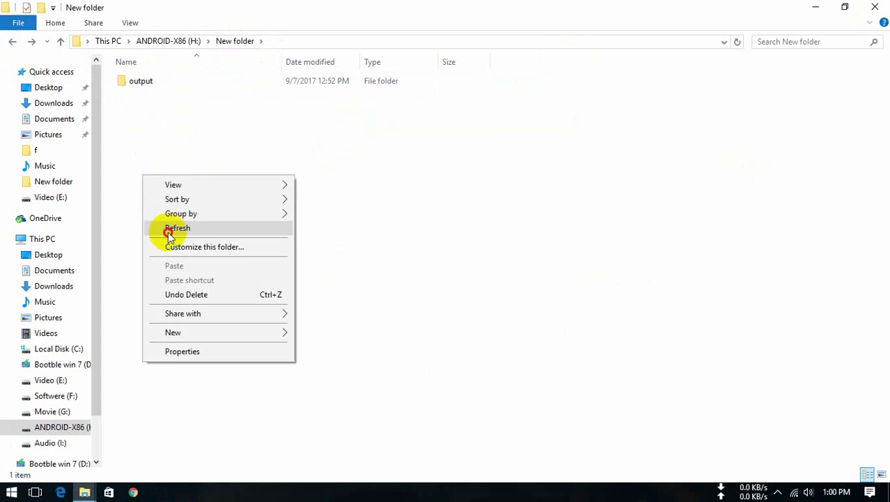
{"action": "left_click", "coordinate": [169, 235]}
{"action": "right_click", "coordinate": [169, 165]}
{"action": "left_click", "coordinate": [212, 214]}
{"action": "right_click", "coordinate": [176, 187]}
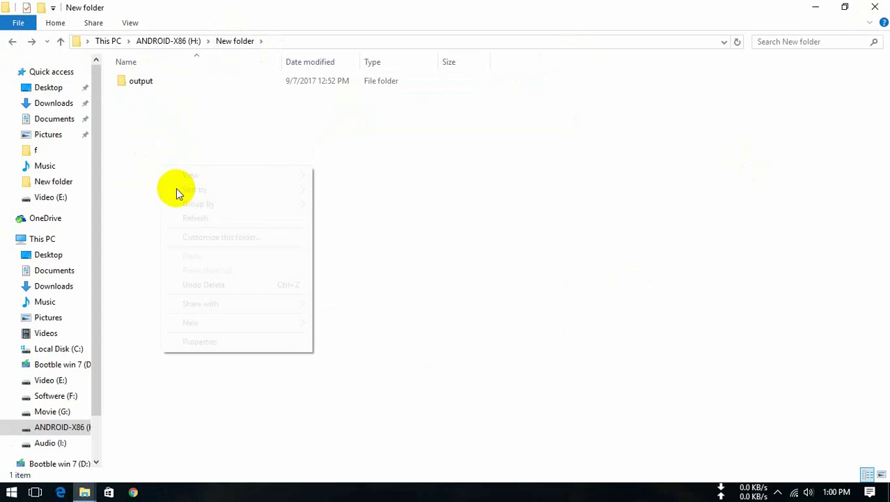
{"action": "left_click", "coordinate": [175, 218]}
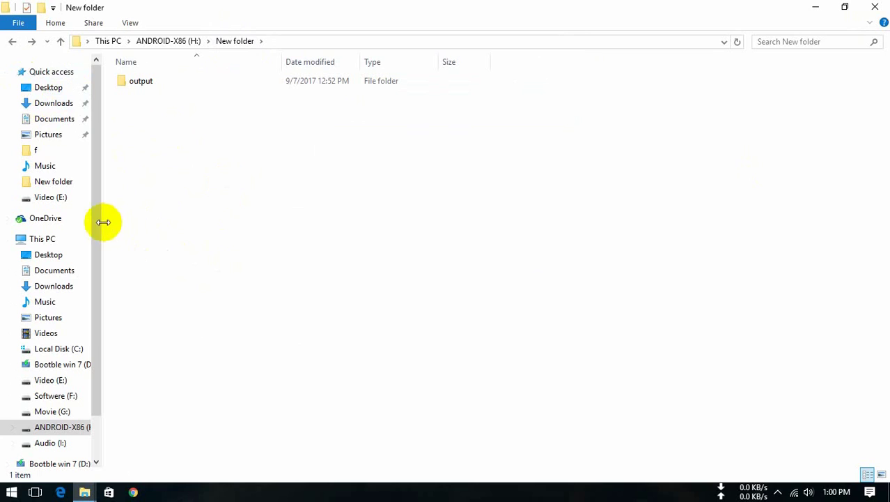
{"action": "scroll", "coordinate": [100, 228], "scroll_direction": "down", "scroll_amount": 2}
{"action": "right_click", "coordinate": [177, 188]}
{"action": "left_click", "coordinate": [207, 245]}
{"action": "right_click", "coordinate": [207, 245]}
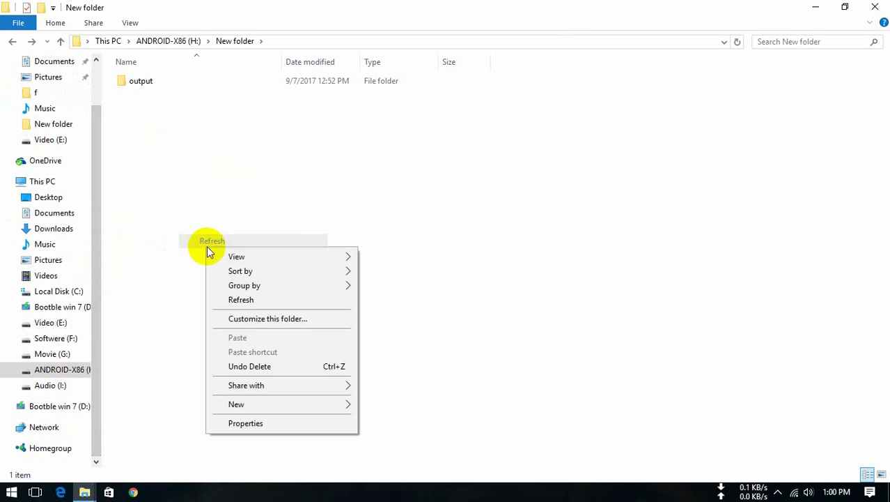
{"action": "left_click", "coordinate": [248, 299]}
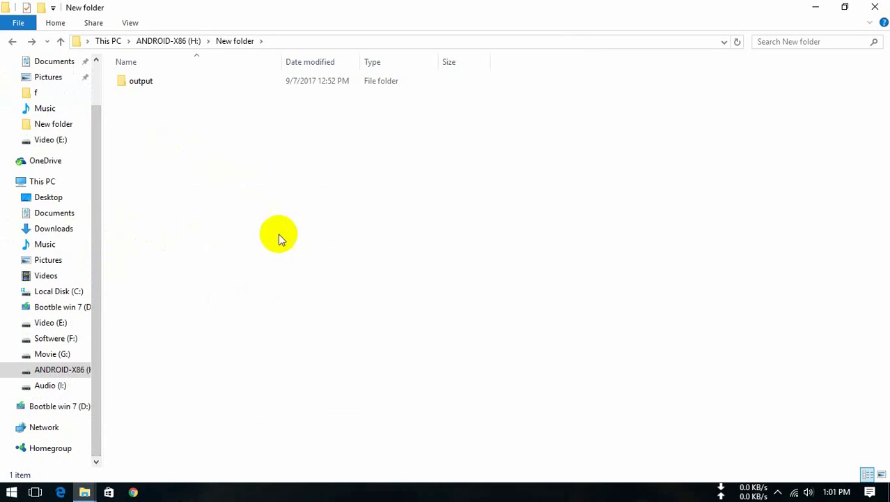
- Reopen the output folder to check its four sniper fury files
{"action": "left_click", "coordinate": [152, 86]}
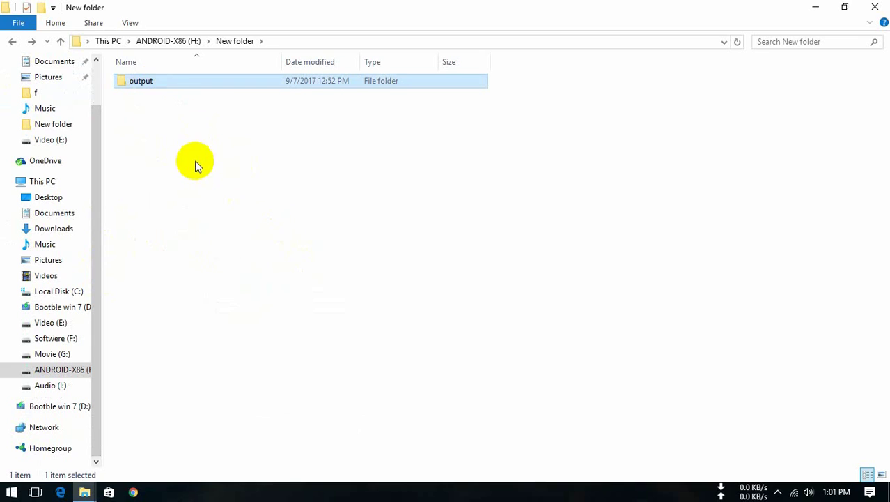
{"action": "left_click", "coordinate": [156, 131]}
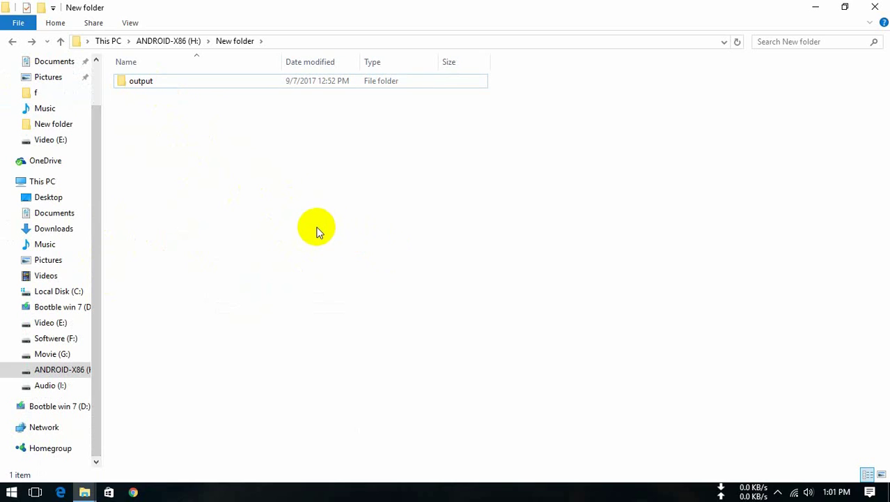
{"action": "left_click", "coordinate": [144, 83]}
{"action": "double_click", "coordinate": [143, 83]}
{"action": "left_click", "coordinate": [167, 82]}
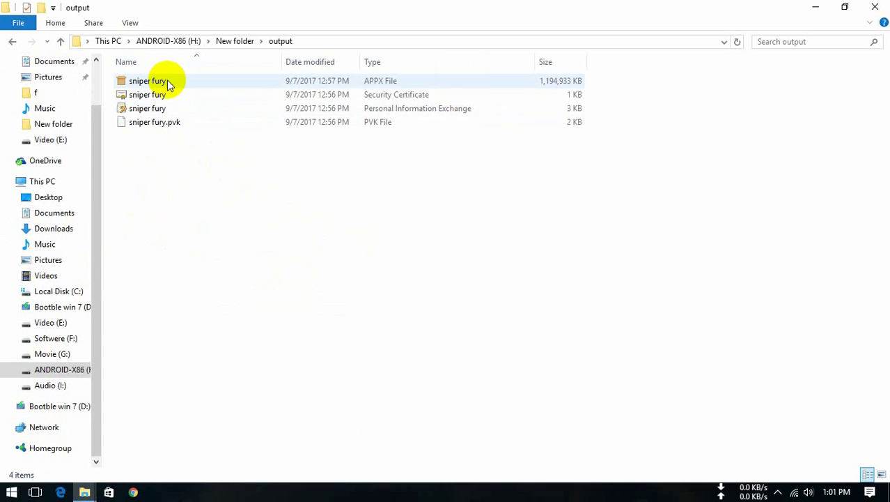
{"action": "left_click", "coordinate": [277, 327]}
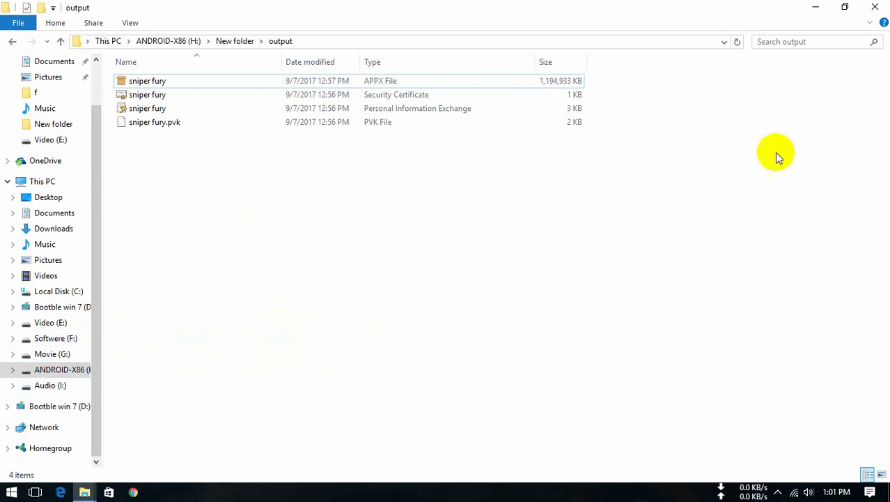
- Close File Explorer and refresh the desktop twice
{"action": "left_click", "coordinate": [875, 7]}
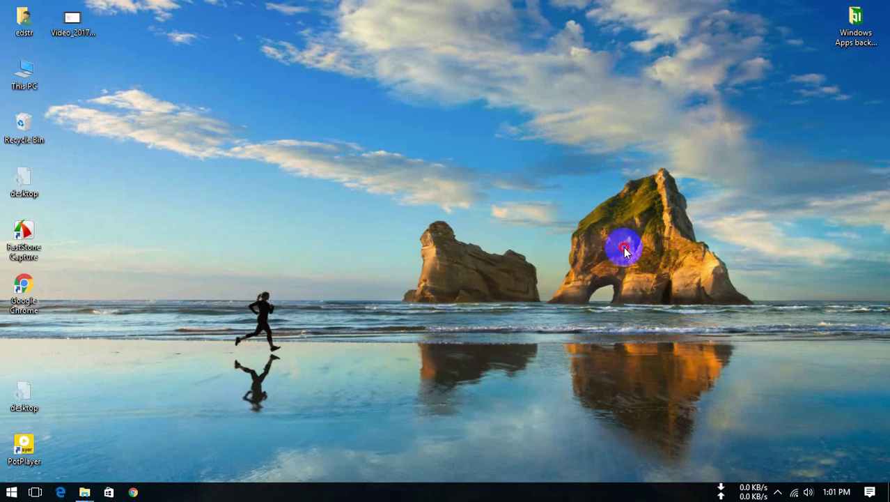
{"action": "right_click", "coordinate": [610, 209]}
{"action": "left_click", "coordinate": [609, 189]}
{"action": "right_click", "coordinate": [719, 158]}
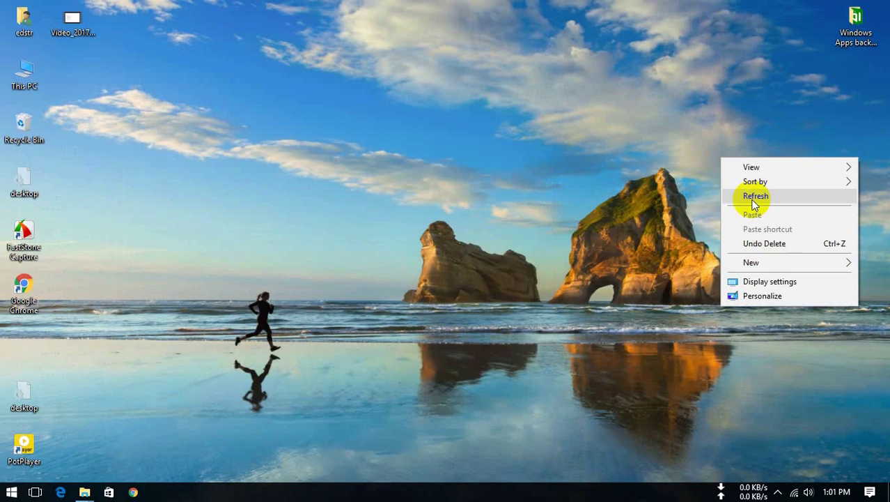
{"action": "left_click", "coordinate": [755, 196]}
- Copy WSAppPkgIns from the Windows Apps backup maker folder into C:\Windows with administrator permission
{"action": "double_click", "coordinate": [854, 27]}
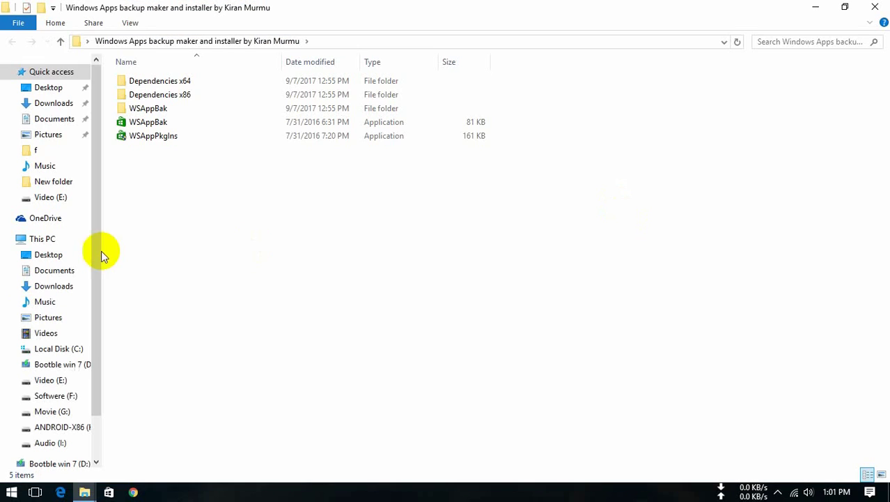
{"action": "left_click", "coordinate": [142, 137]}
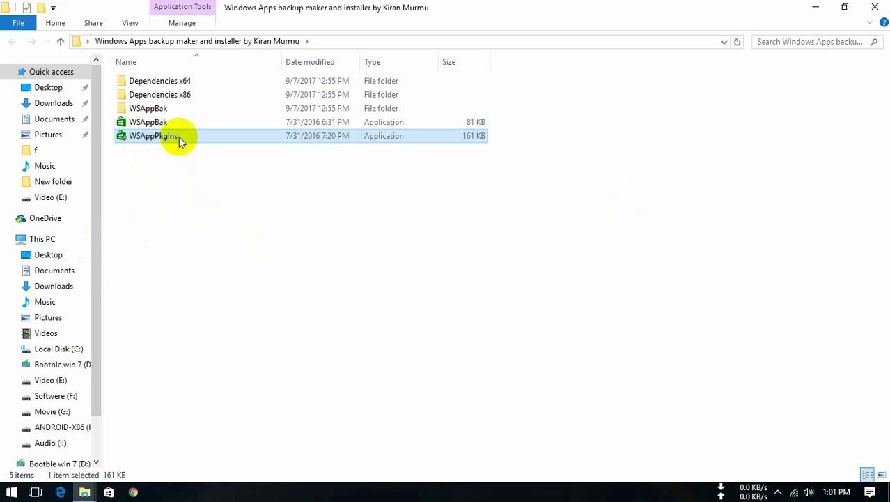
{"action": "key", "text": "Menu"}
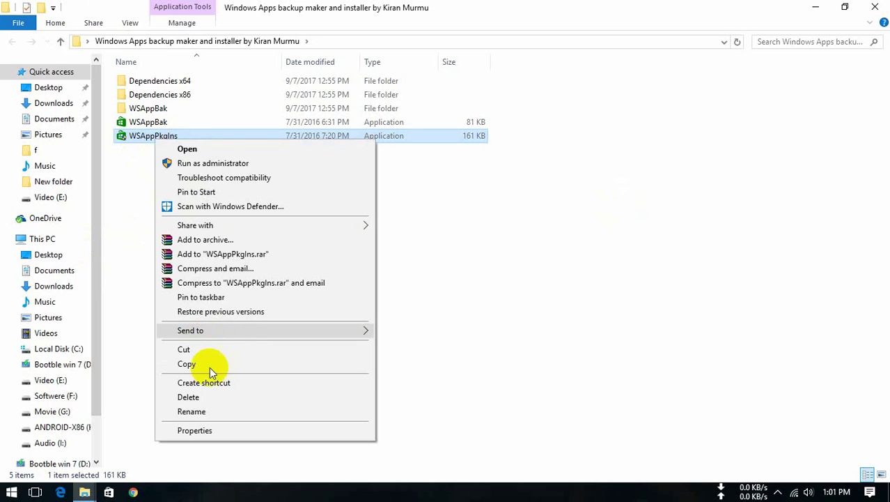
{"action": "left_click", "coordinate": [210, 363]}
{"action": "left_click", "coordinate": [59, 348]}
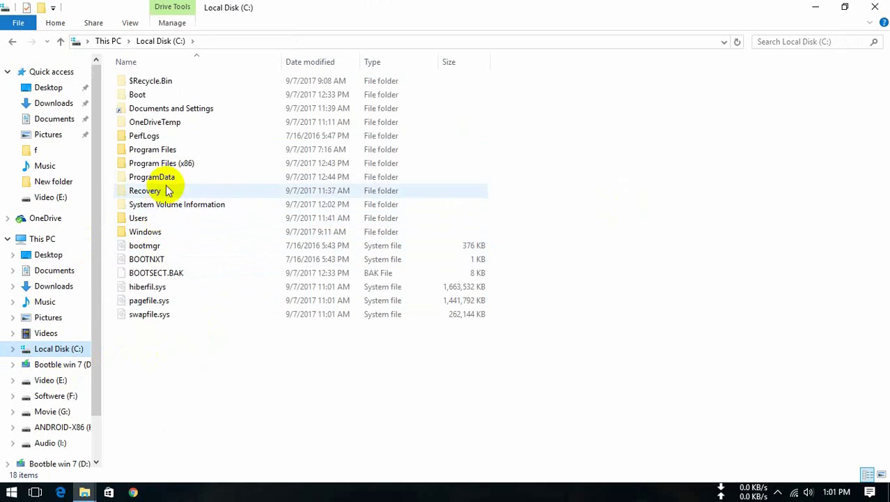
{"action": "double_click", "coordinate": [145, 232]}
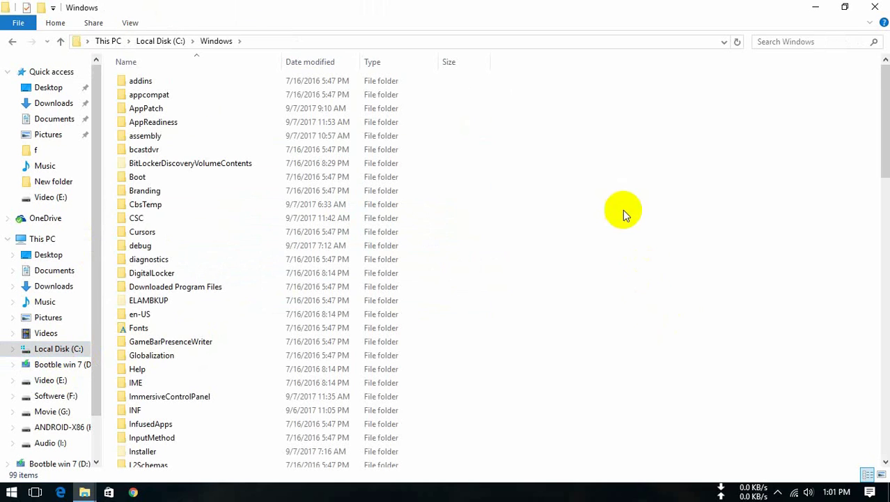
{"action": "right_click", "coordinate": [623, 211]}
{"action": "left_click", "coordinate": [655, 282]}
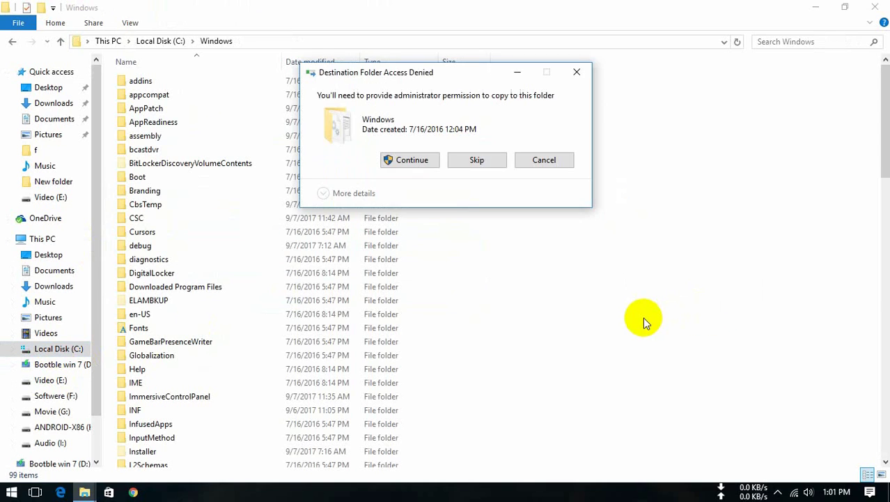
{"action": "left_click", "coordinate": [418, 167]}
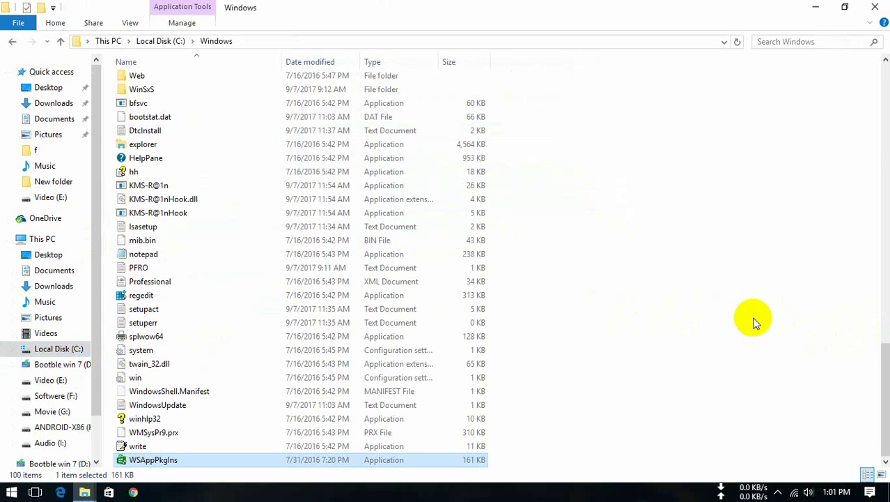
{"action": "scroll", "coordinate": [119, 377], "scroll_direction": "up", "scroll_amount": 4}
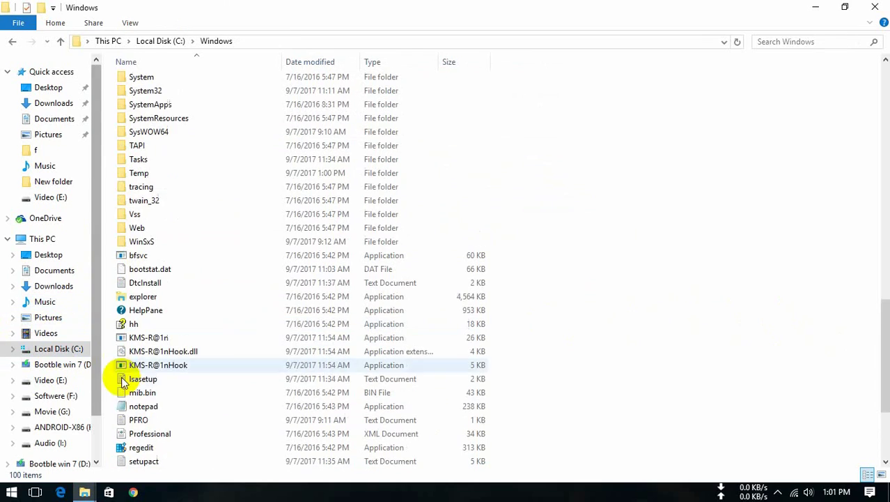
- Browse to ANDROID-X86 (H:) > New folder > output and right-click the sniper fury APPX package
{"action": "left_click", "coordinate": [7, 239]}
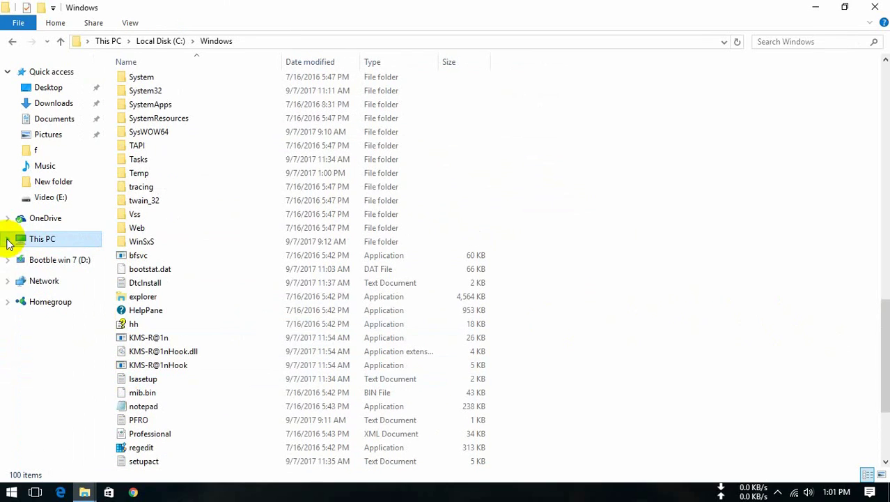
{"action": "left_click", "coordinate": [52, 285]}
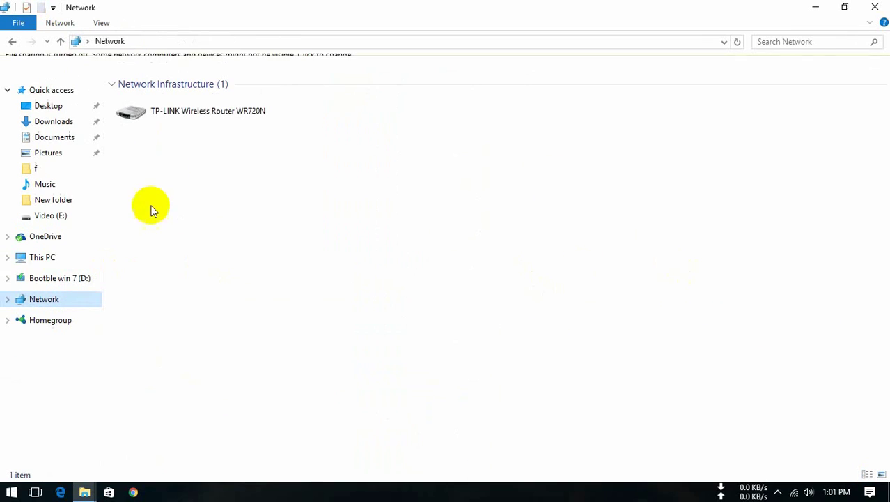
{"action": "left_click", "coordinate": [60, 278]}
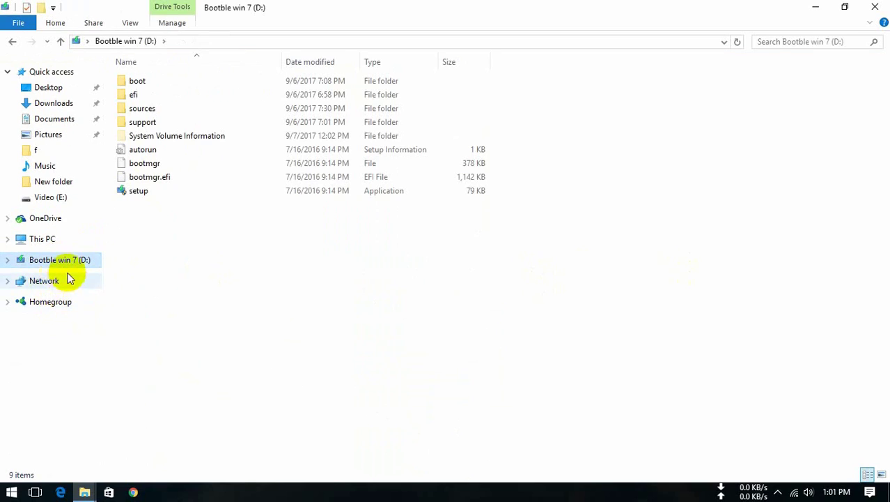
{"action": "left_click", "coordinate": [43, 239]}
{"action": "left_click", "coordinate": [357, 229]}
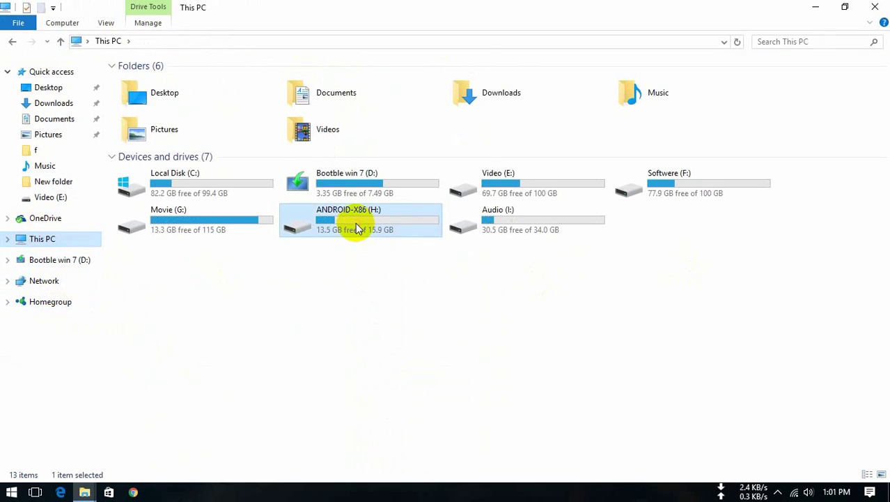
{"action": "double_click", "coordinate": [358, 229]}
{"action": "double_click", "coordinate": [149, 81]}
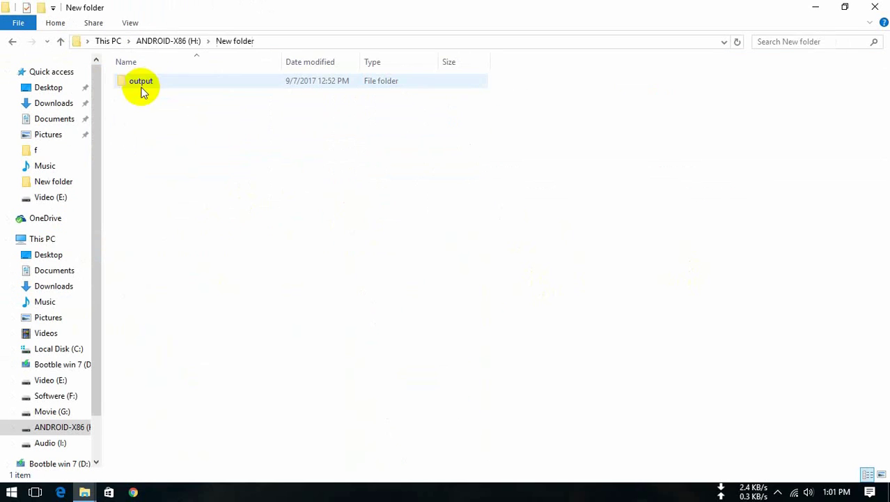
{"action": "left_click", "coordinate": [142, 82]}
{"action": "double_click", "coordinate": [141, 82]}
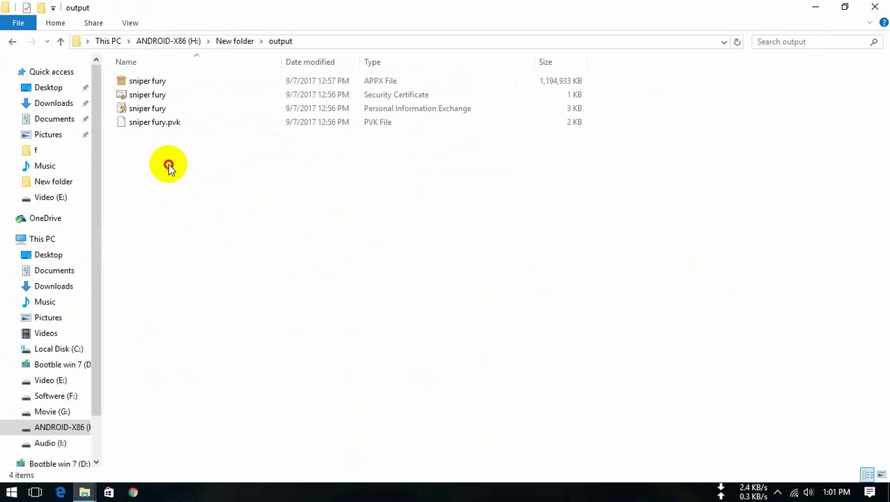
{"action": "left_click", "coordinate": [144, 82]}
{"action": "right_click", "coordinate": [145, 82]}
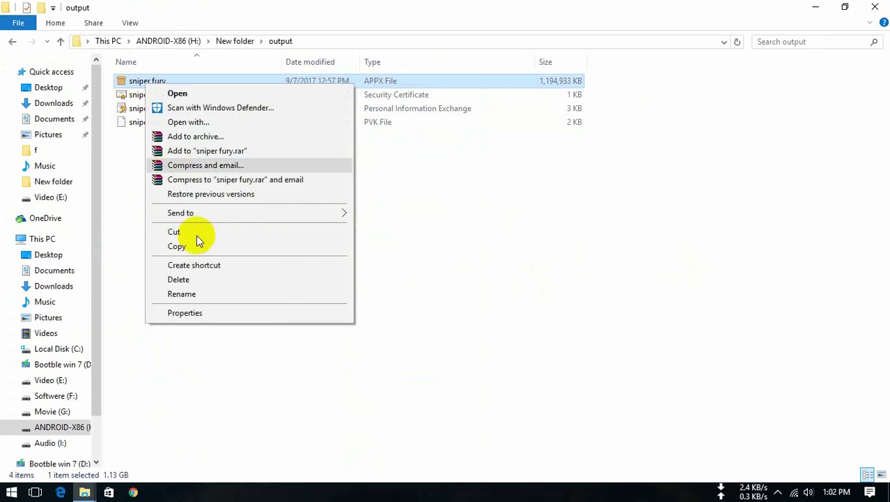
- Open the sniper fury APPX with C:\Windows\WSAppPkgIns via Open with > Look for another app
{"action": "left_click", "coordinate": [193, 122]}
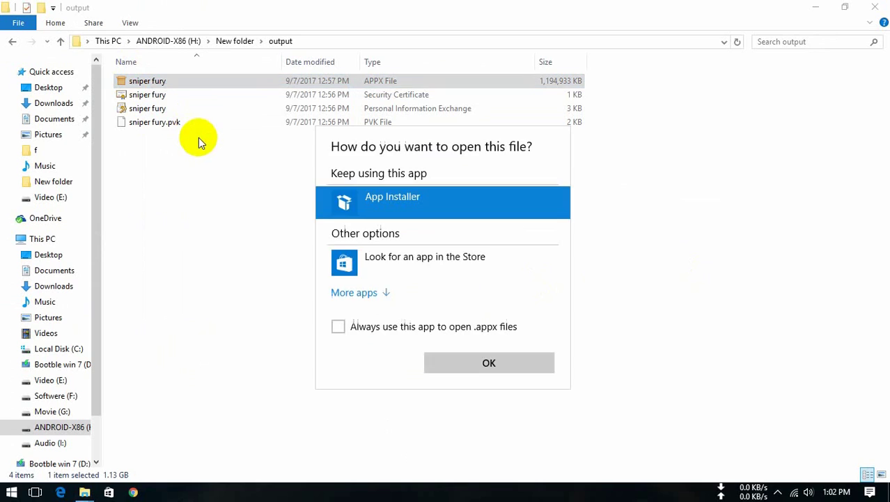
{"action": "left_click", "coordinate": [383, 292]}
{"action": "scroll", "coordinate": [529, 320], "scroll_direction": "down", "scroll_amount": 5}
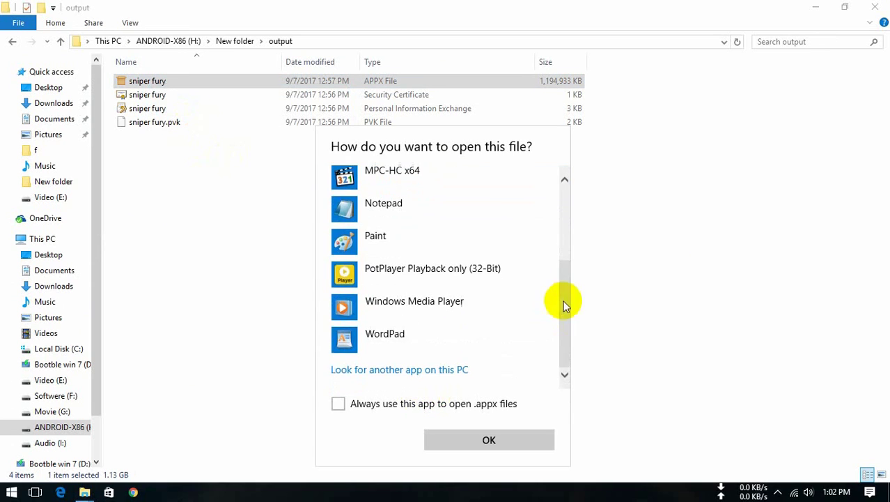
{"action": "left_click", "coordinate": [381, 371]}
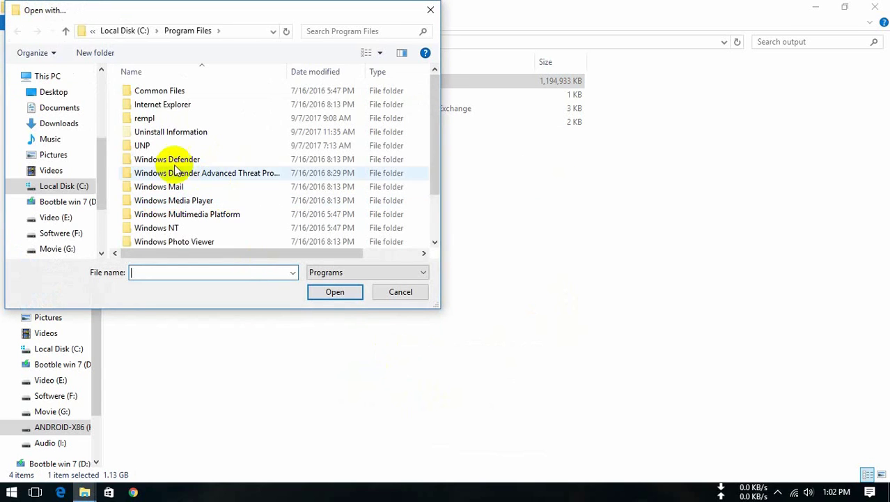
{"action": "left_click", "coordinate": [139, 33]}
{"action": "double_click", "coordinate": [166, 239]}
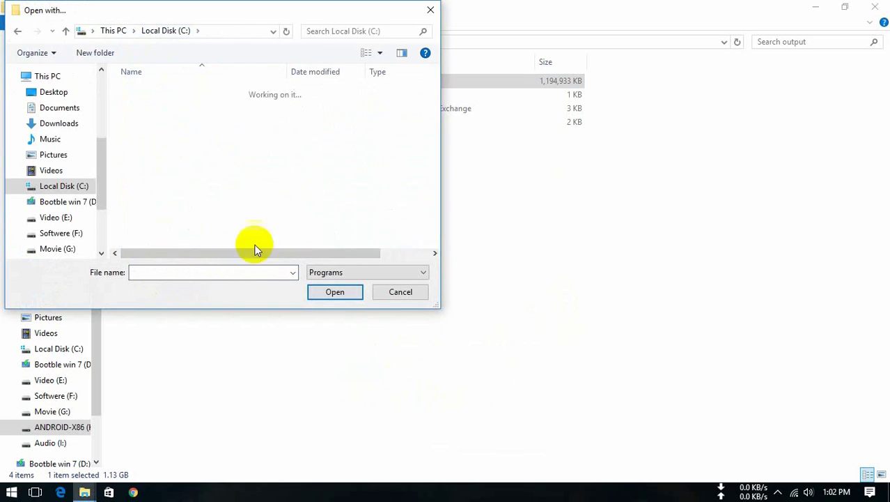
{"action": "scroll", "coordinate": [232, 203], "scroll_direction": "down", "scroll_amount": 8}
{"action": "scroll", "coordinate": [240, 212], "scroll_direction": "down", "scroll_amount": 11}
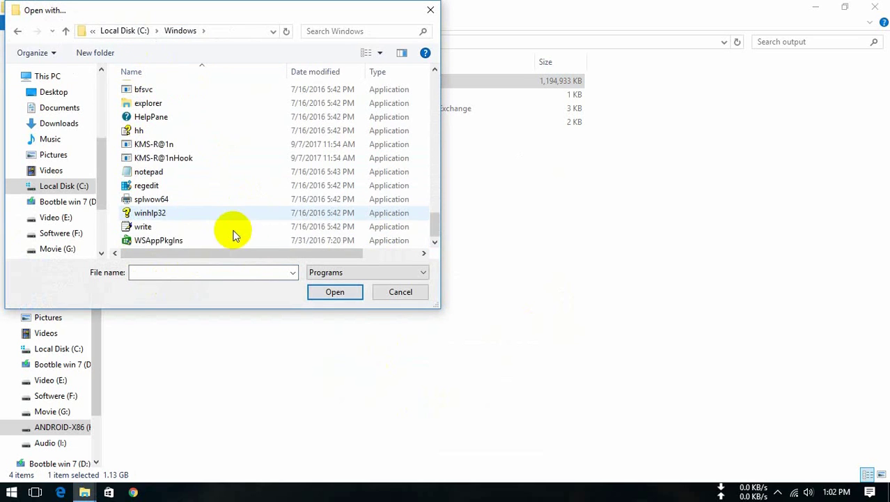
{"action": "left_click", "coordinate": [175, 240]}
{"action": "left_click", "coordinate": [333, 291]}
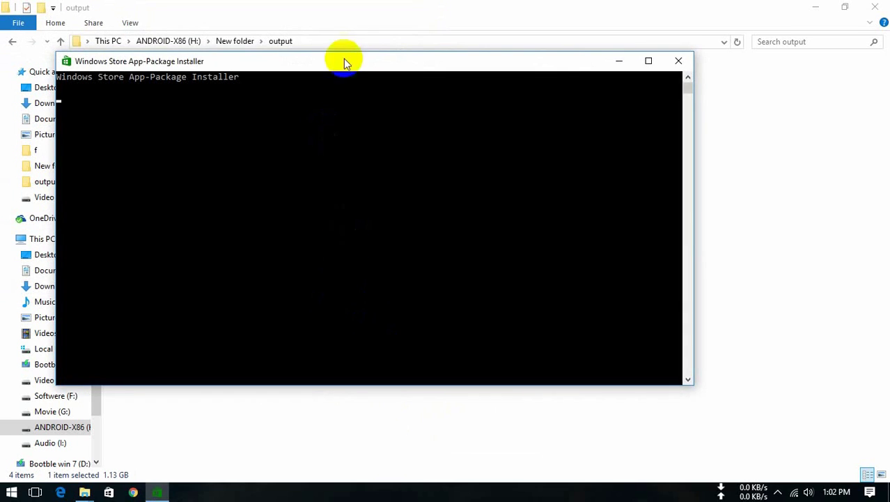
- Wait for 'Certificate Install: CertMgr Succeeded' in the installer console, then close it
{"action": "left_click_drag", "start_coordinate": [371, 68], "coordinate": [506, 120]}
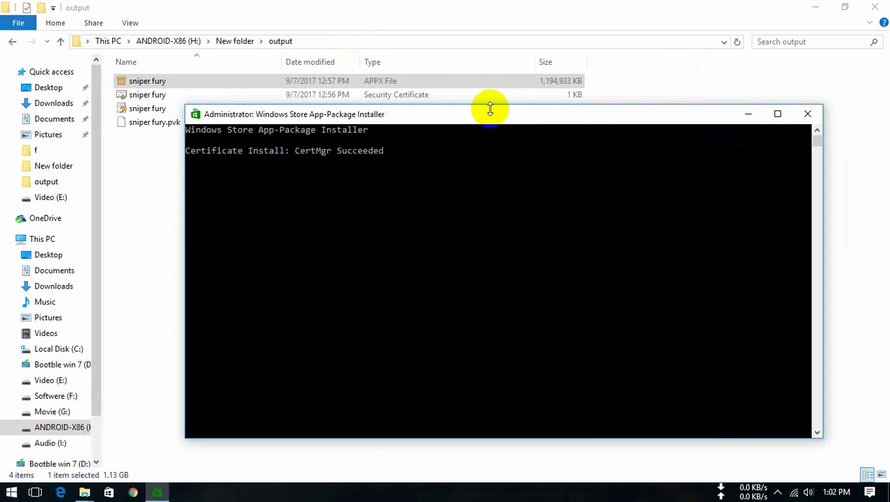
{"action": "left_click_drag", "start_coordinate": [488, 105], "coordinate": [418, 95]}
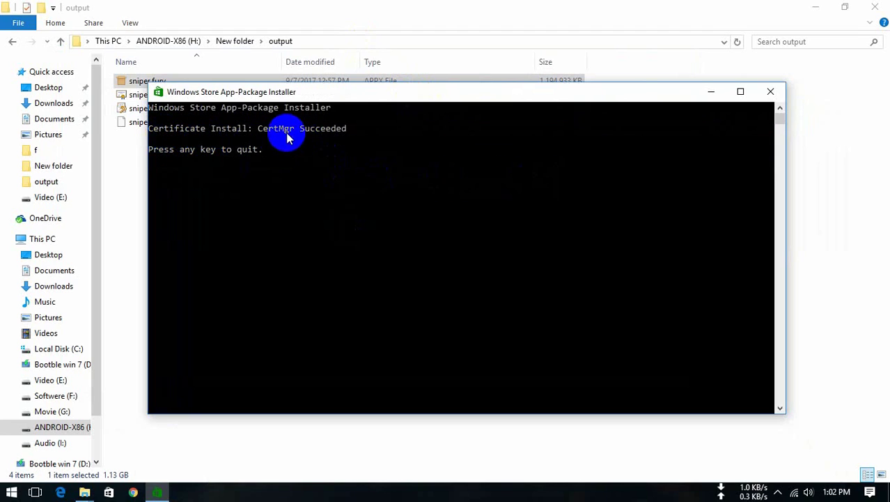
{"action": "left_click", "coordinate": [265, 170]}
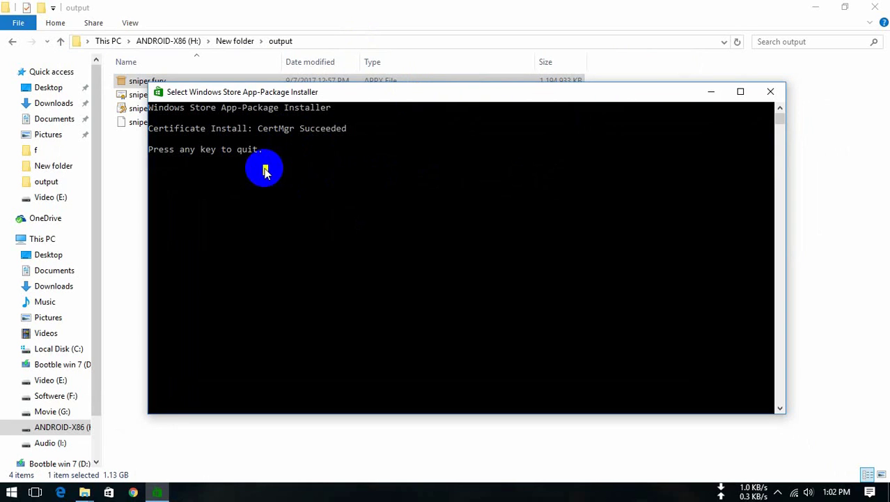
{"action": "key", "text": "Escape"}
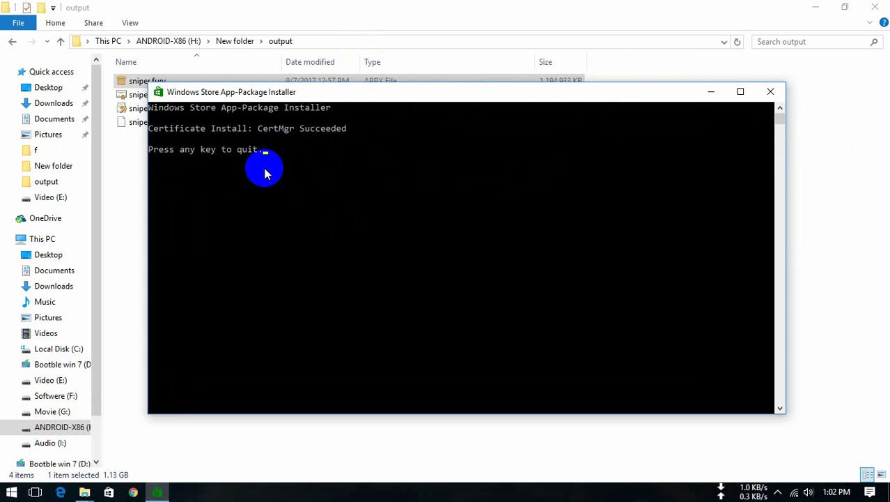
{"action": "left_click", "coordinate": [770, 93]}
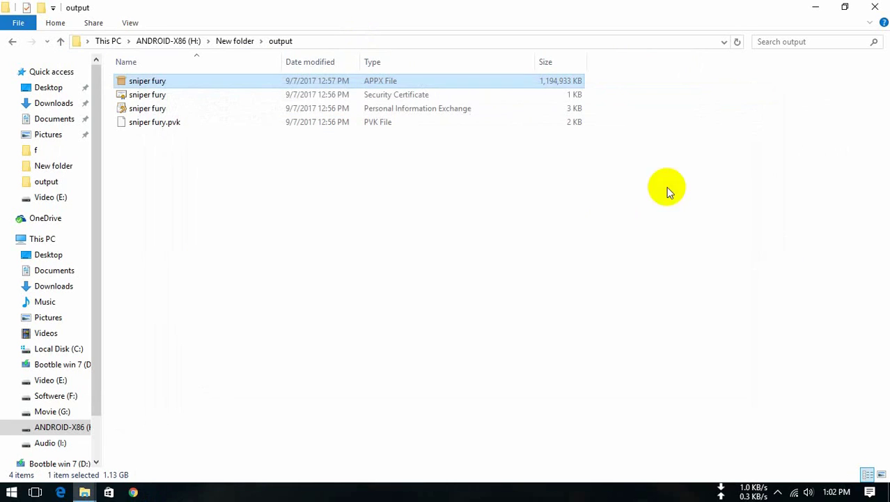
- Close File Explorer and refresh the desktop repeatedly
{"action": "left_click", "coordinate": [875, 9]}
{"action": "right_click", "coordinate": [421, 215]}
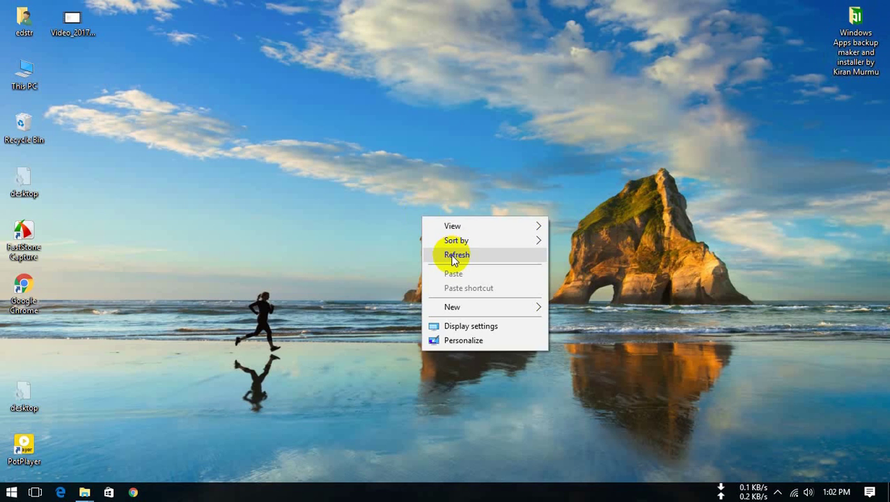
{"action": "left_click", "coordinate": [452, 257]}
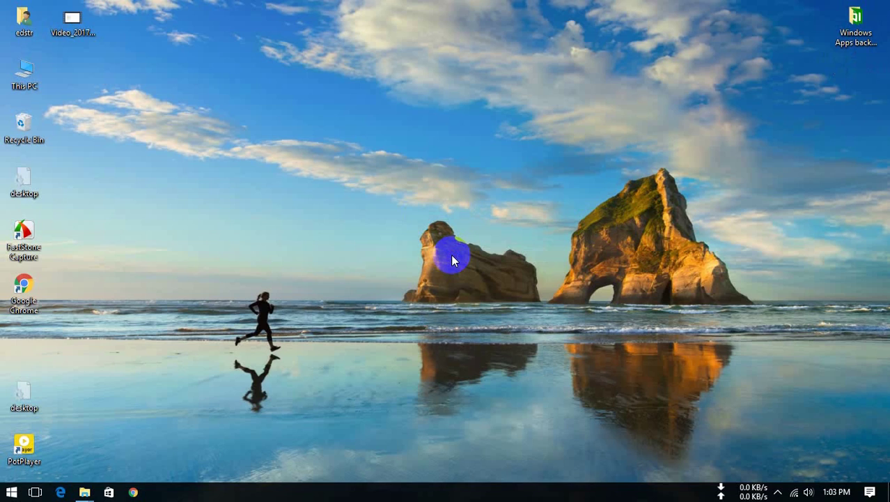
{"action": "right_click", "coordinate": [409, 183]}
{"action": "left_click", "coordinate": [453, 222]}
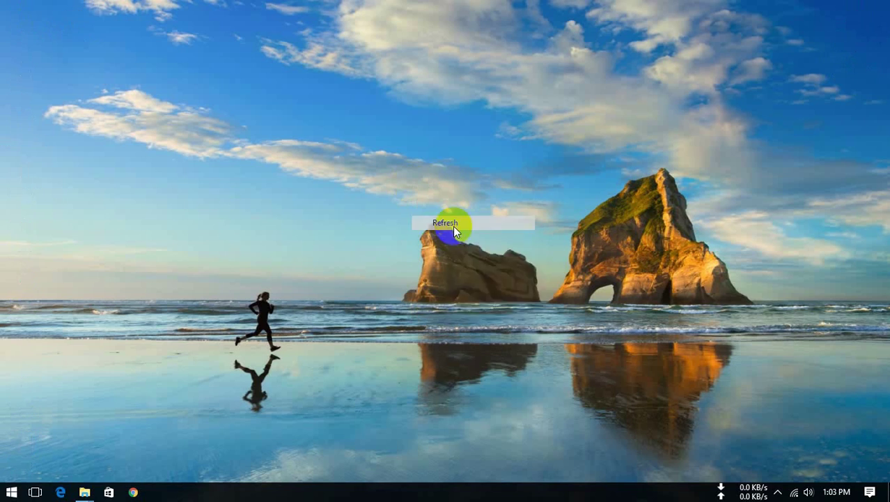
{"action": "right_click", "coordinate": [453, 227]}
{"action": "left_click", "coordinate": [476, 262]}
{"action": "right_click", "coordinate": [479, 264]}
{"action": "left_click", "coordinate": [497, 301]}
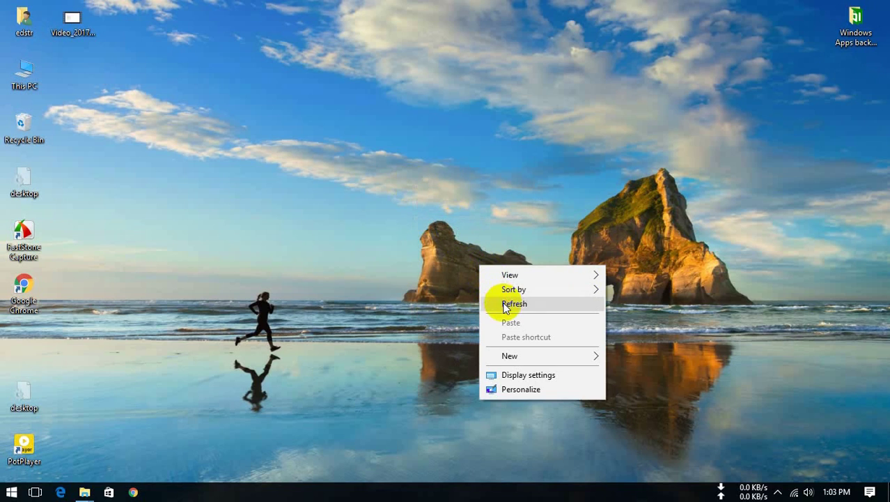
{"action": "right_click", "coordinate": [505, 303]}
{"action": "left_click", "coordinate": [536, 344]}
{"action": "right_click", "coordinate": [534, 344]}
{"action": "left_click", "coordinate": [564, 381]}
{"action": "right_click", "coordinate": [565, 248]}
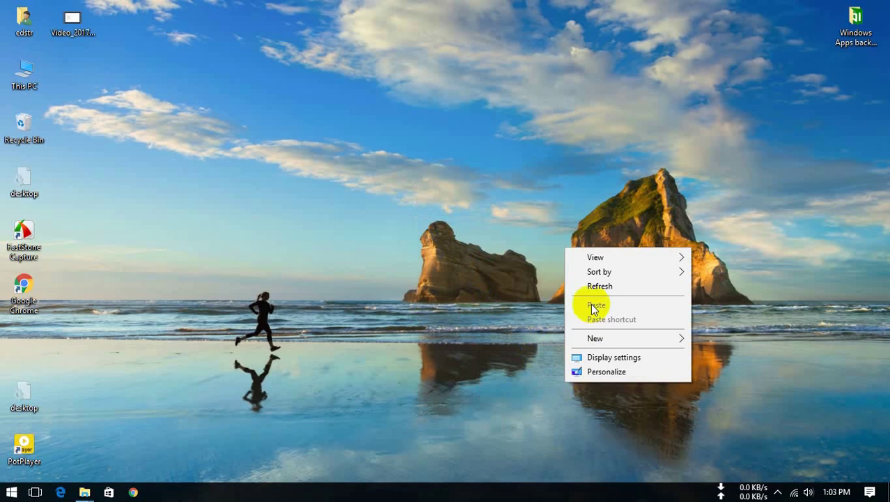
{"action": "left_click", "coordinate": [596, 291]}
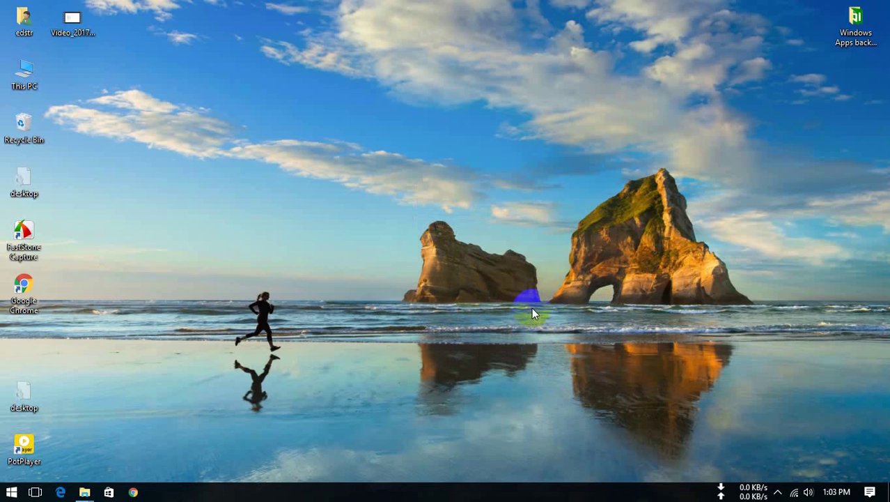
{"action": "right_click", "coordinate": [622, 425]}
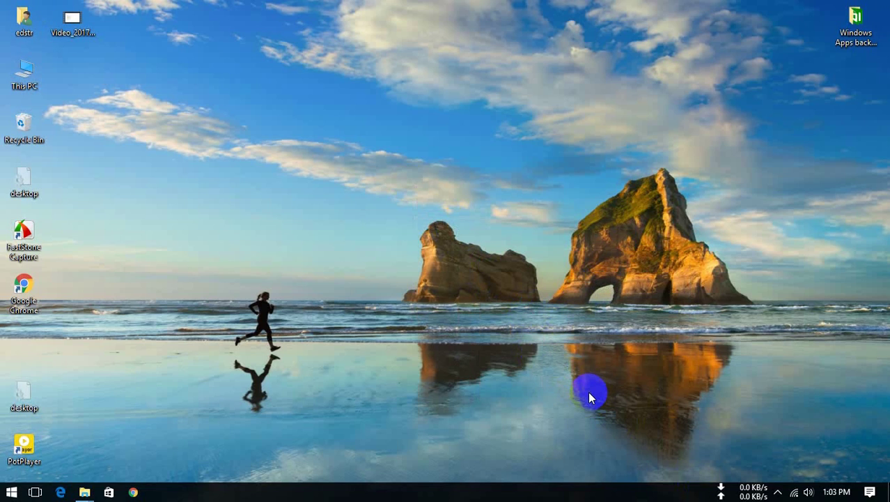